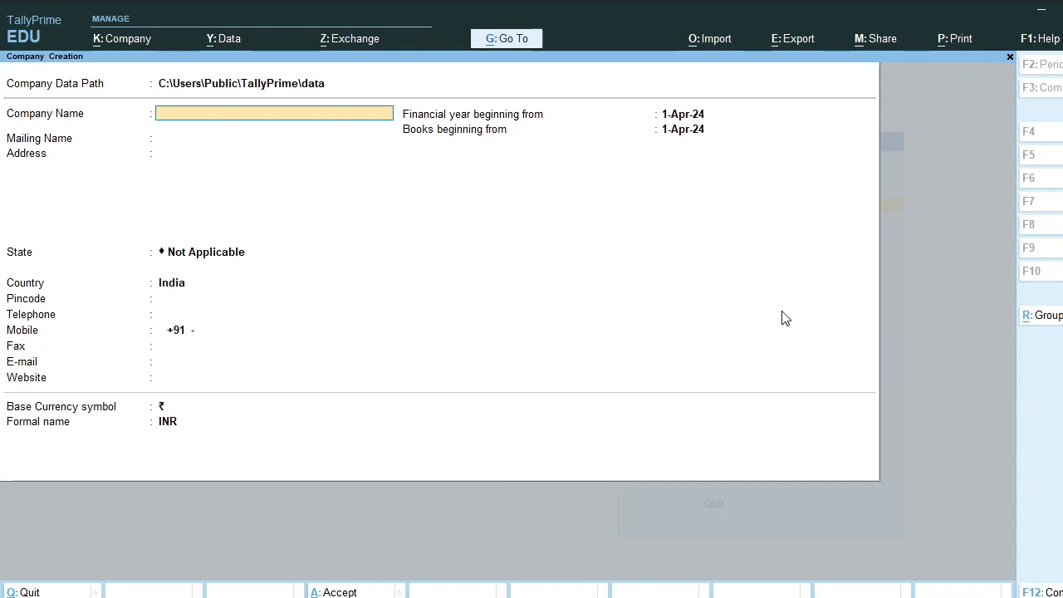
# Enter the company name 'It Career Accounting Problem No 1', its address, and state Maharashtra
pyautogui.write('It Career Accounting ')
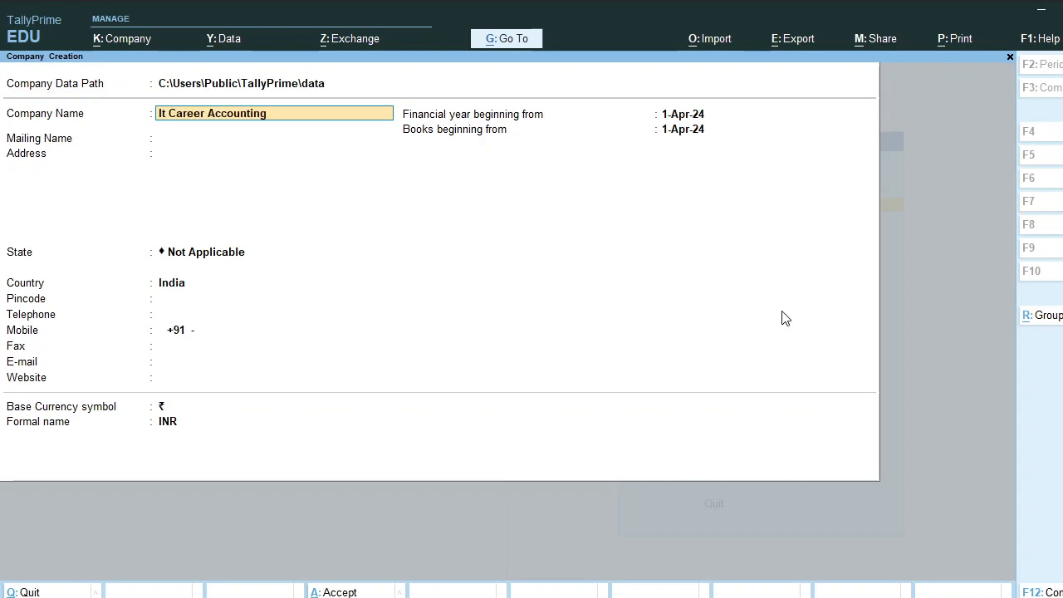
pyautogui.write('Problem No 1')
pyautogui.press('Return')
pyautogui.press('Return')
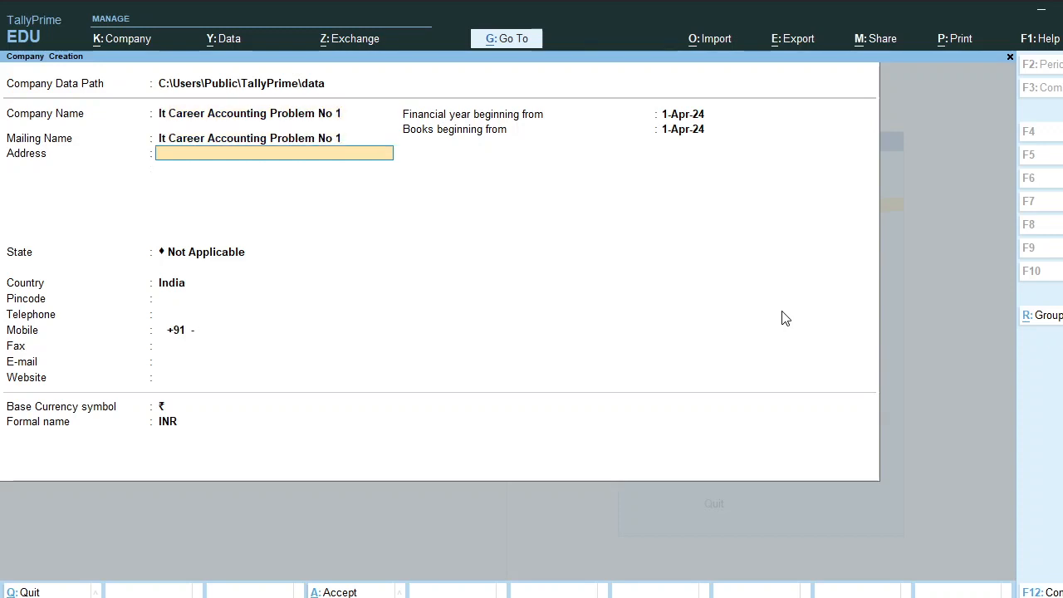
pyautogui.write('A/p Rajgurunagar')
pyautogui.press('Return')
pyautogui.press('Return')
pyautogui.write('Maha')
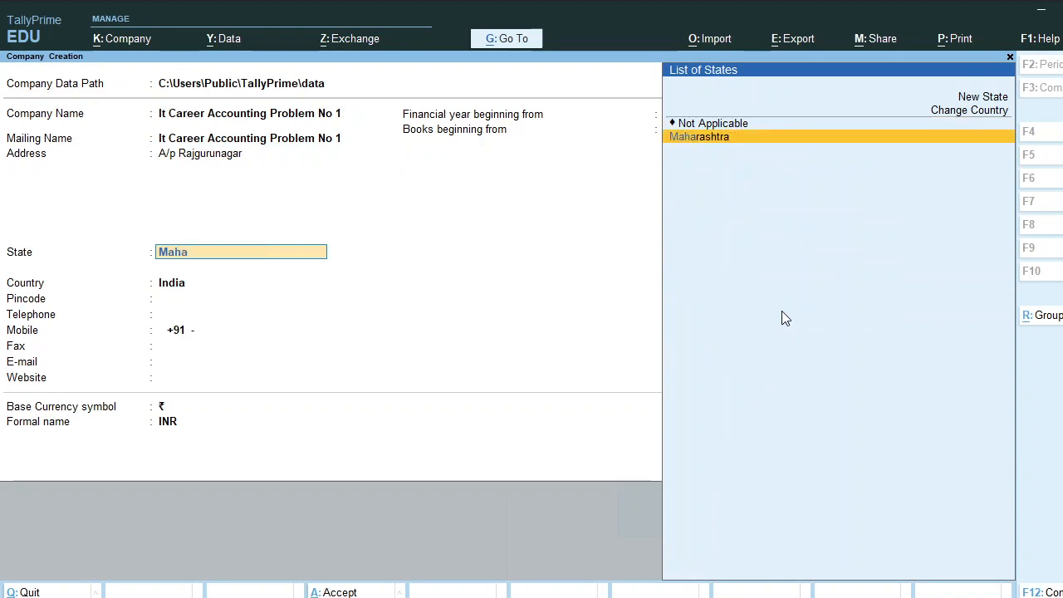
pyautogui.press('Return')
pyautogui.press('Return')
pyautogui.press('Up')
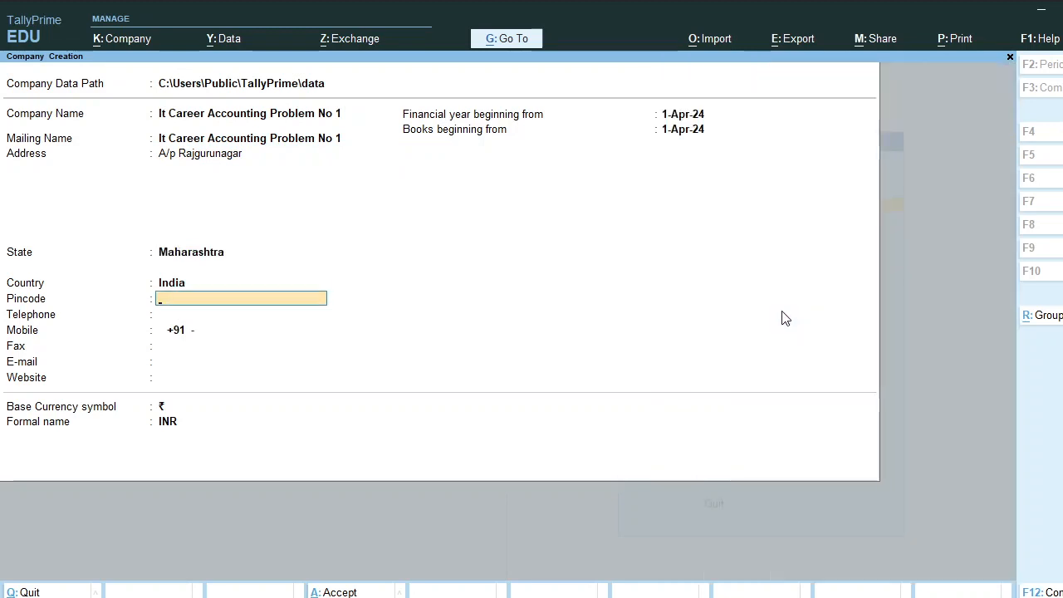
pyautogui.write('410505')
pyautogui.press('Return')
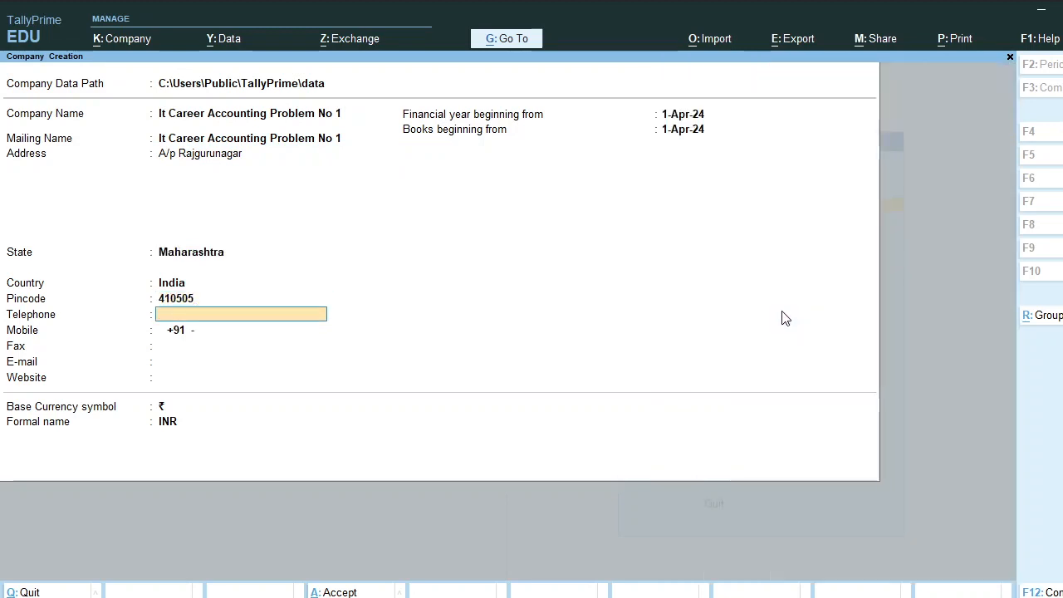
pyautogui.press('Return')
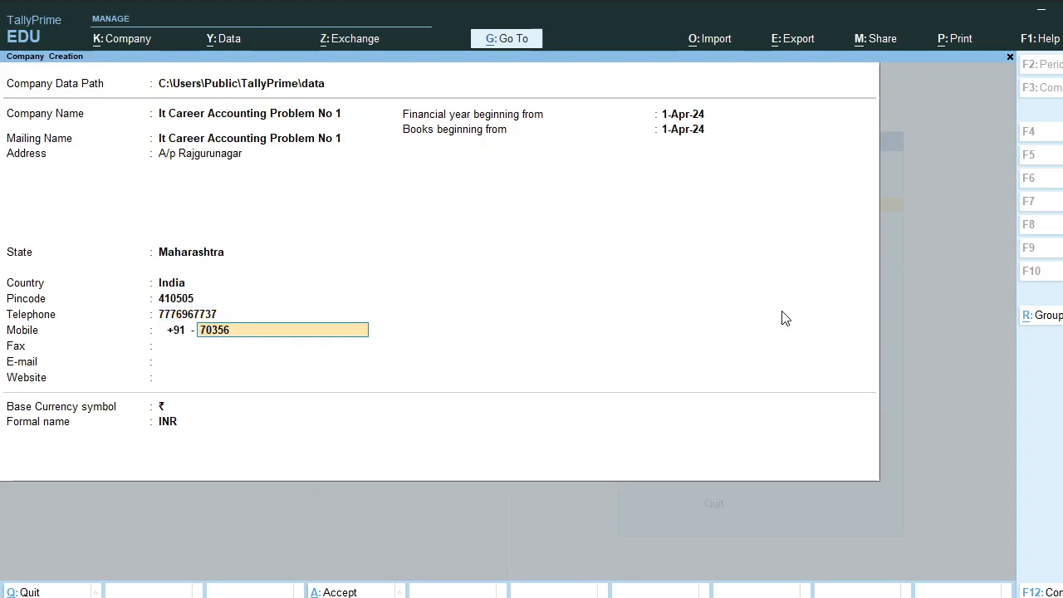
pyautogui.press('Return')
pyautogui.press('Return')
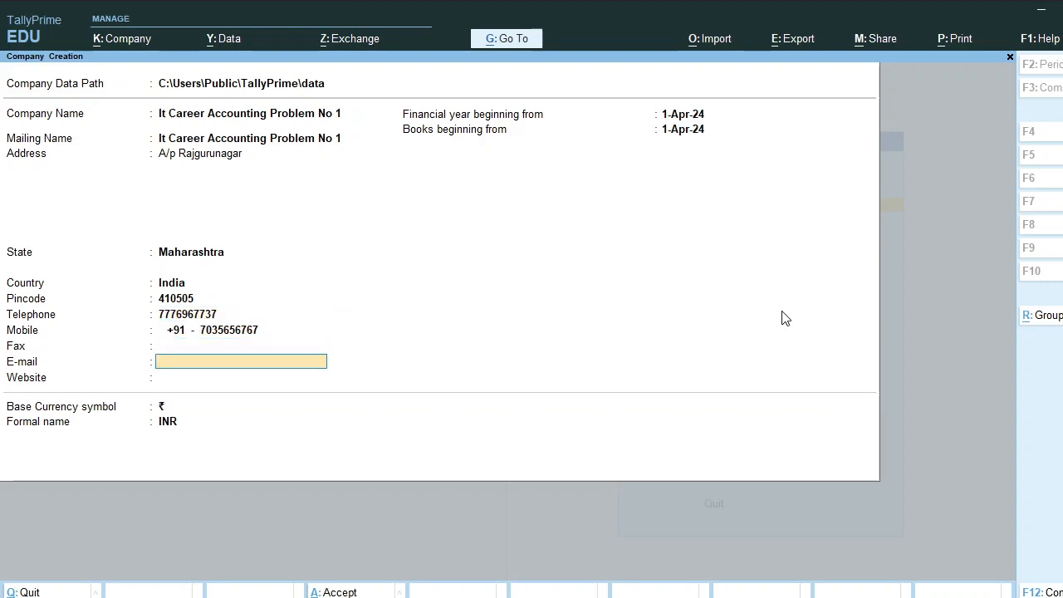
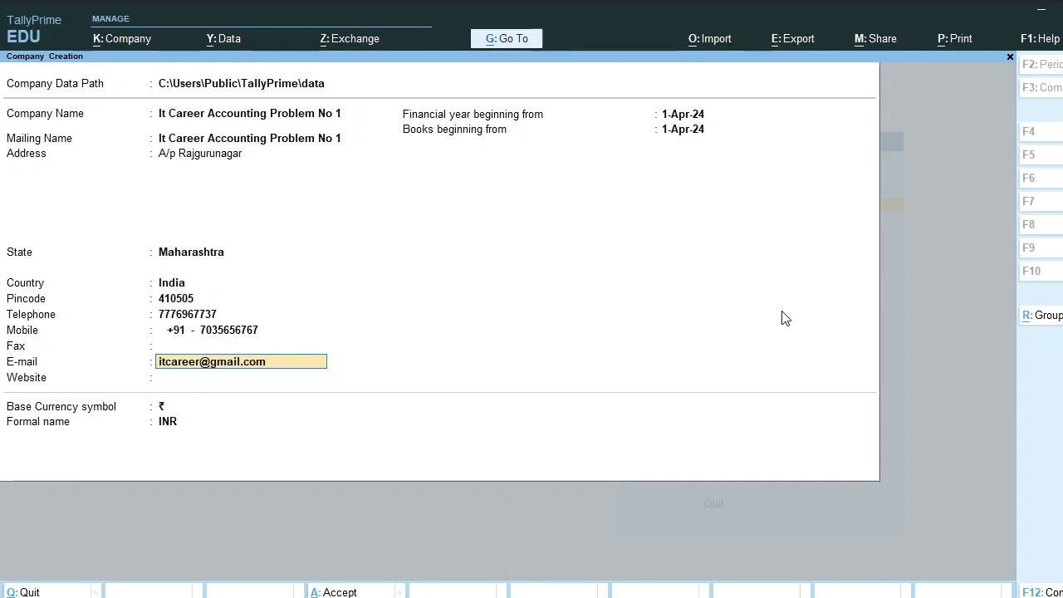
pyautogui.press('Return')
pyautogui.write('www')
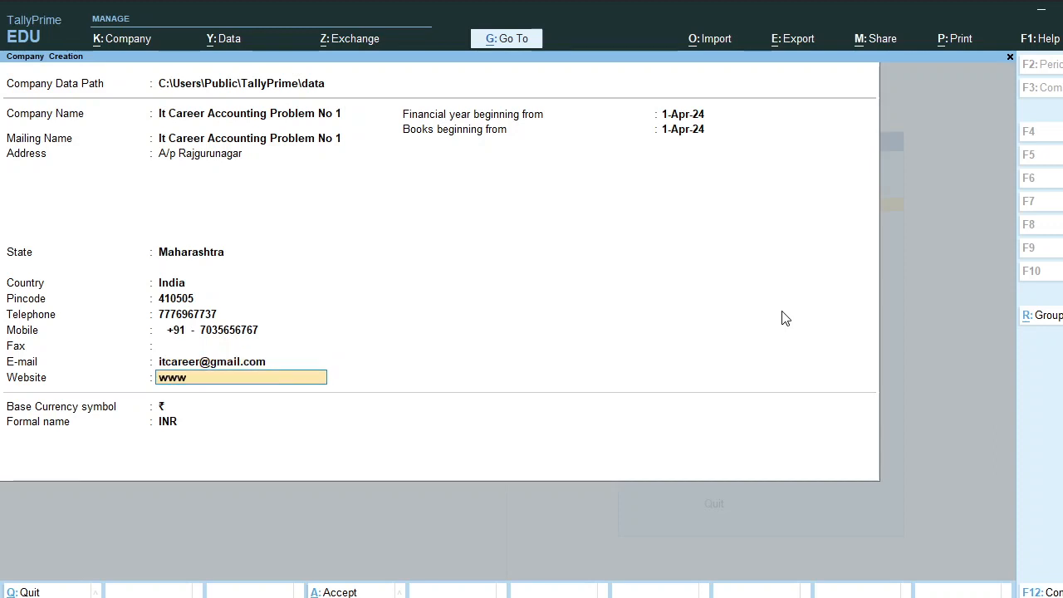
pyautogui.write('.itcareer.com')
pyautogui.press('Return')
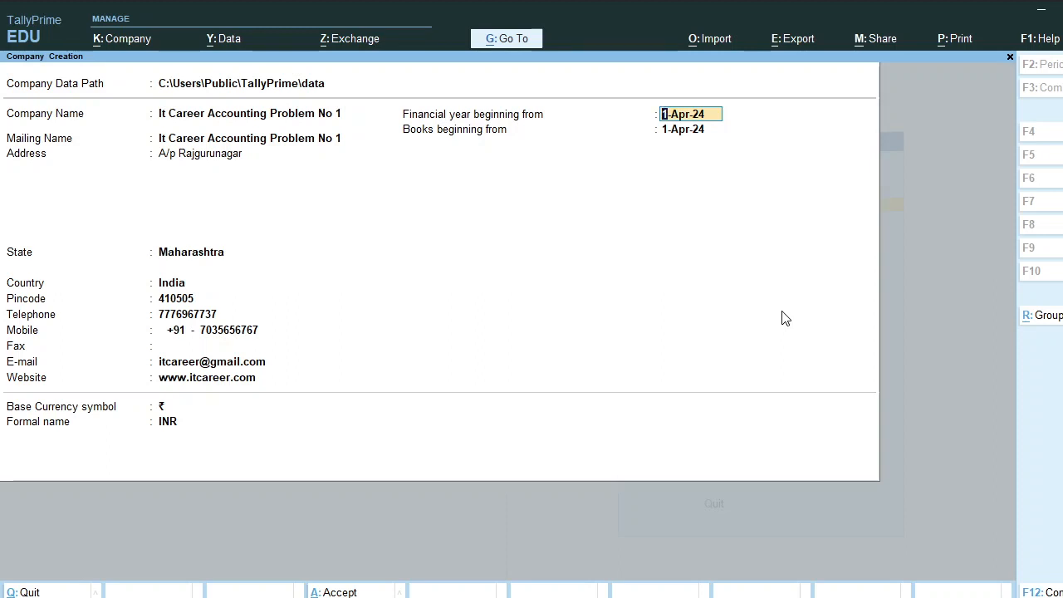
# Keep the default financial year, books start date and currency, and create the company
pyautogui.press('Return')
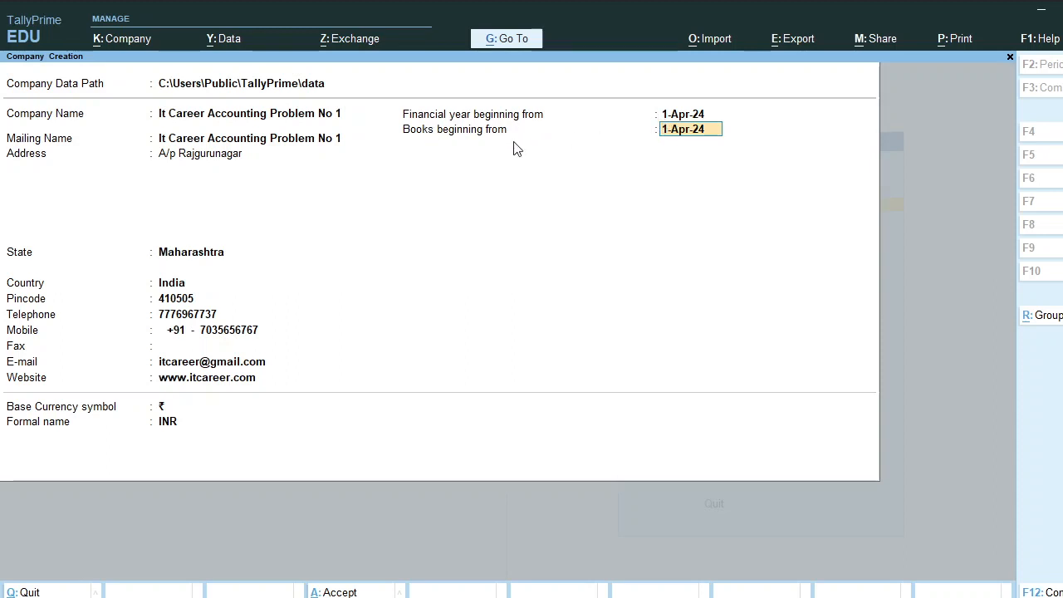
pyautogui.press('Return')
pyautogui.press('Return')
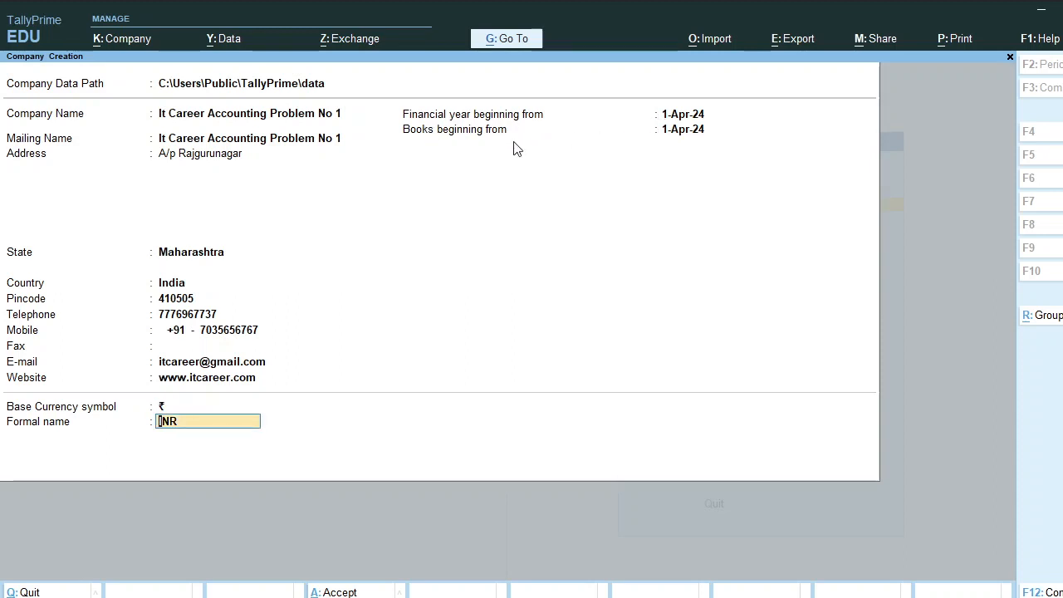
pyautogui.press('Return')
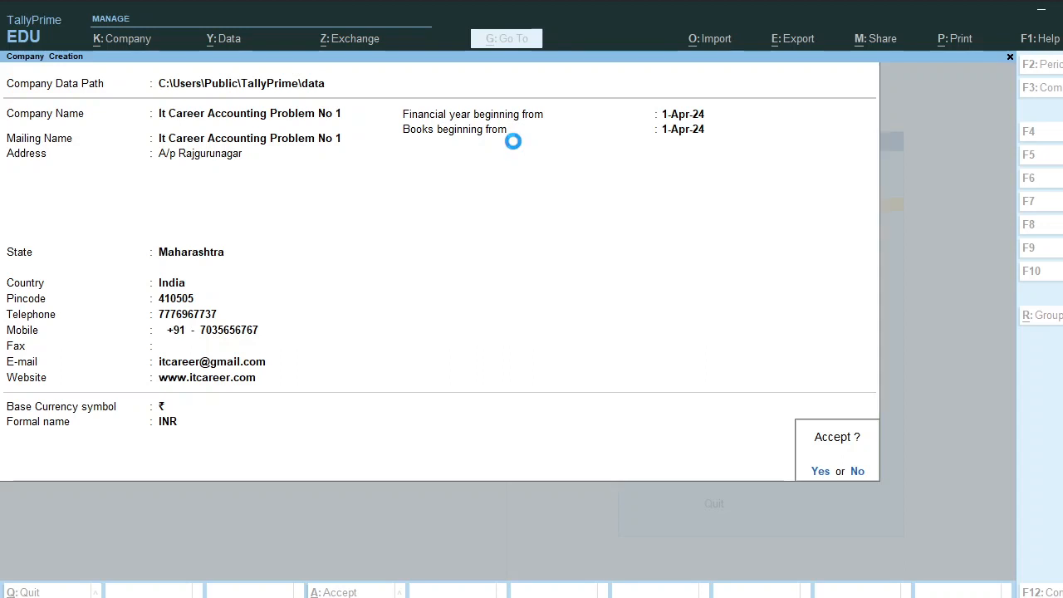
pyautogui.press('Return')
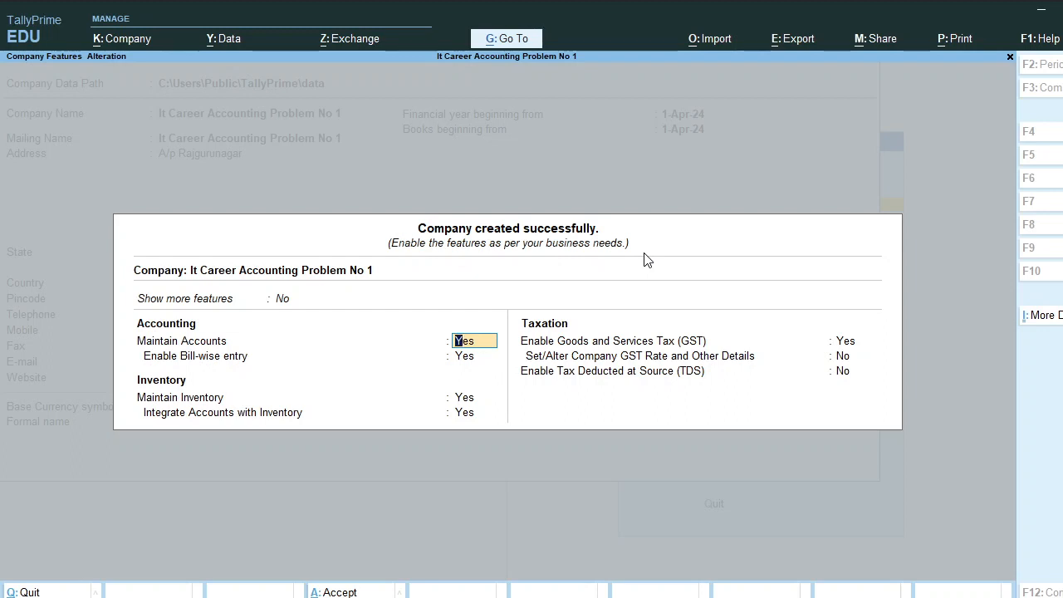
# Turn GST off, leave TDS off, and save the company features
pyautogui.press('Return')
pyautogui.press('Return')
pyautogui.press('Return')
pyautogui.press('Return')
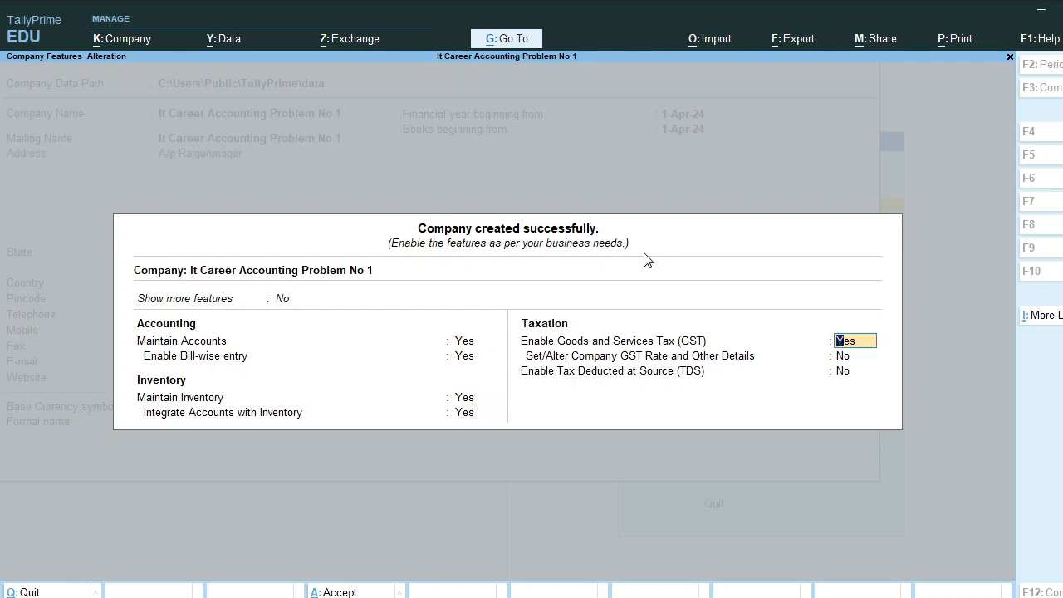
pyautogui.write('n')
pyautogui.press('Return')
pyautogui.write('n')
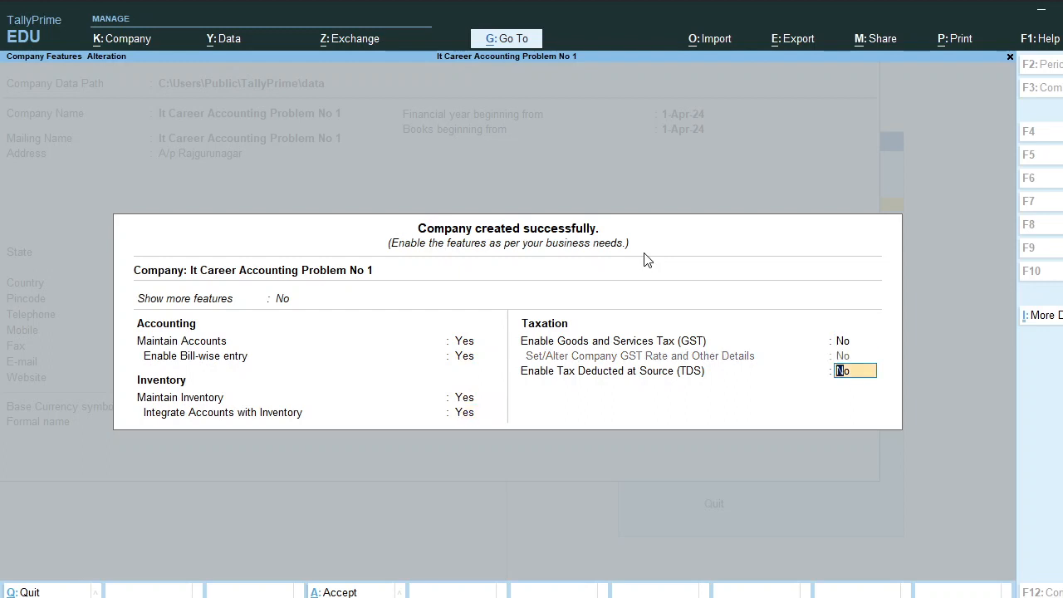
pyautogui.press('Return')
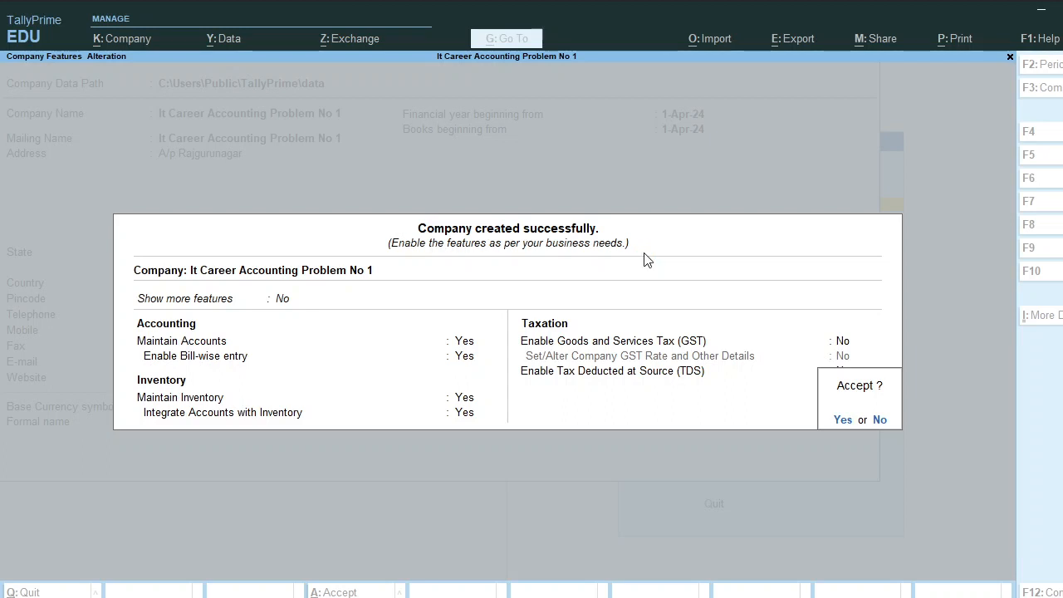
pyautogui.press('Return')
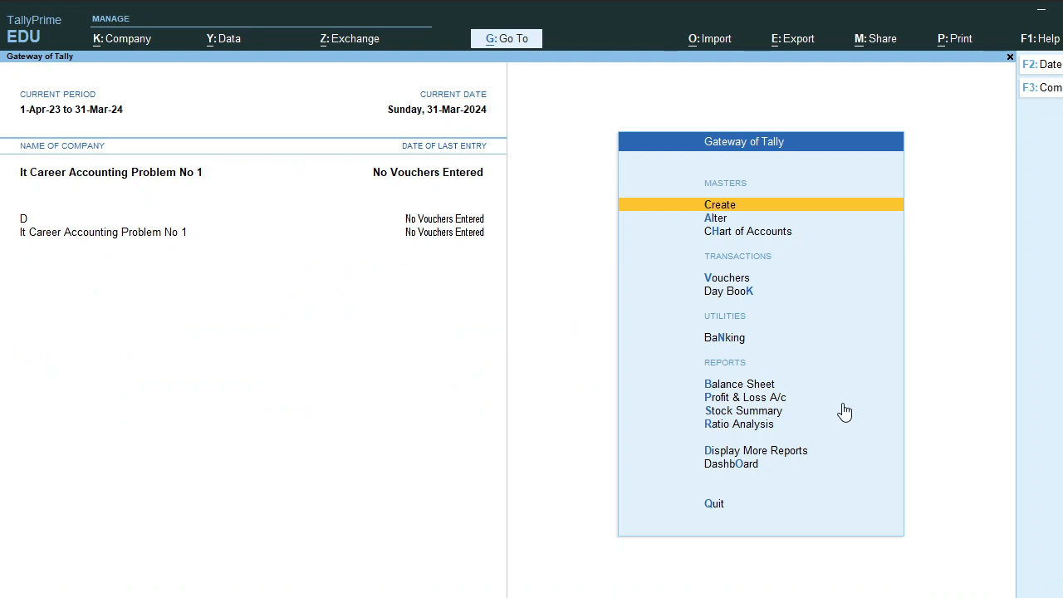
# Open and close the Create Ledger form from Gateway of Tally without creating a ledger
pyautogui.press('Return')
pyautogui.press('Down')
pyautogui.press('Up')
pyautogui.press('Down')
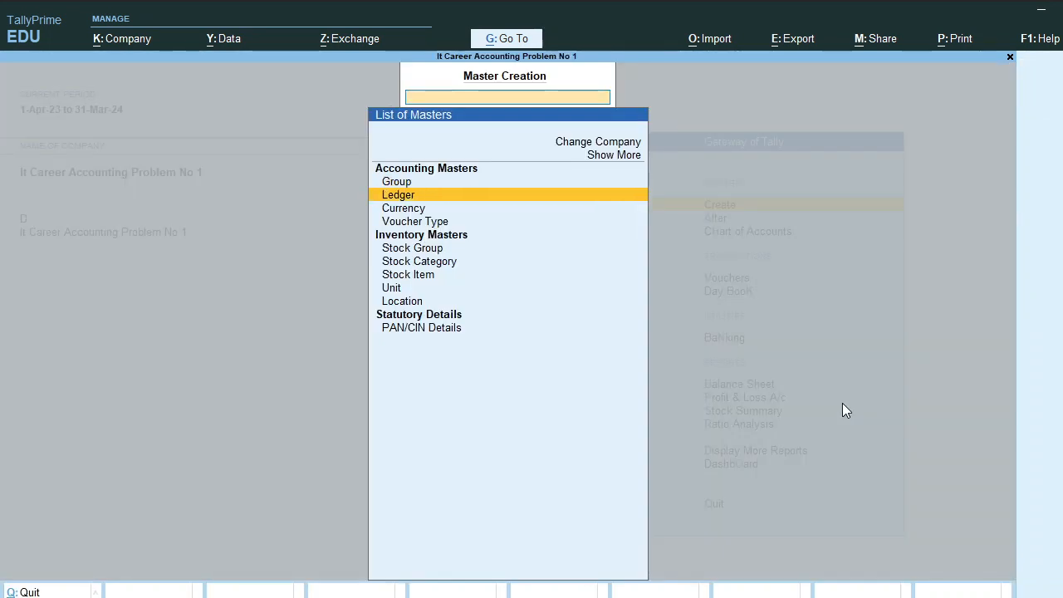
pyautogui.press('Return')
pyautogui.press('Escape')
pyautogui.press('Escape')
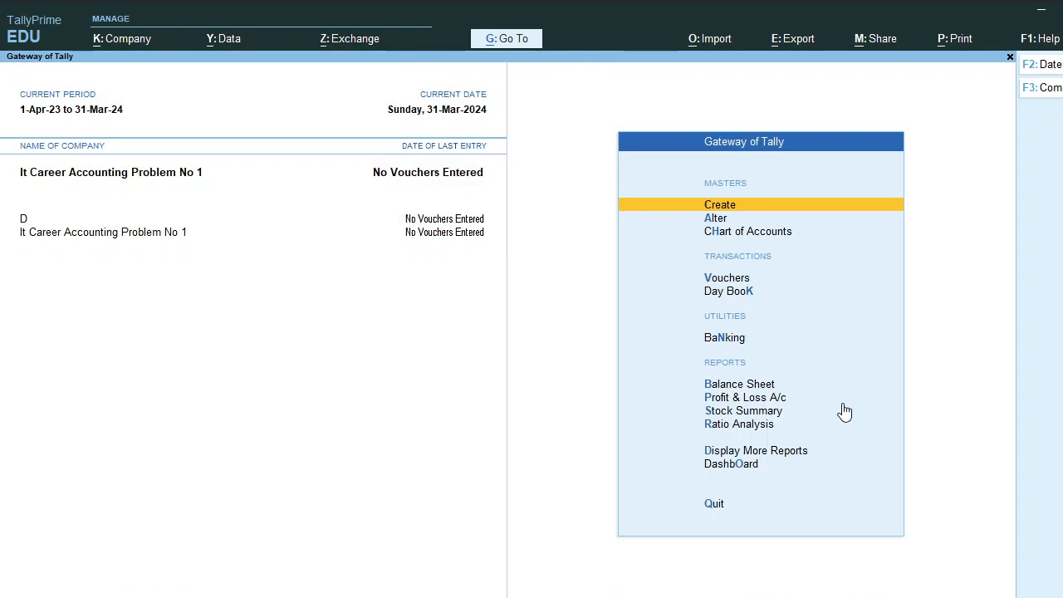
pyautogui.press('Down')
pyautogui.press('Up')
pyautogui.press('Return')
pyautogui.press('Down')
pyautogui.press('Return')
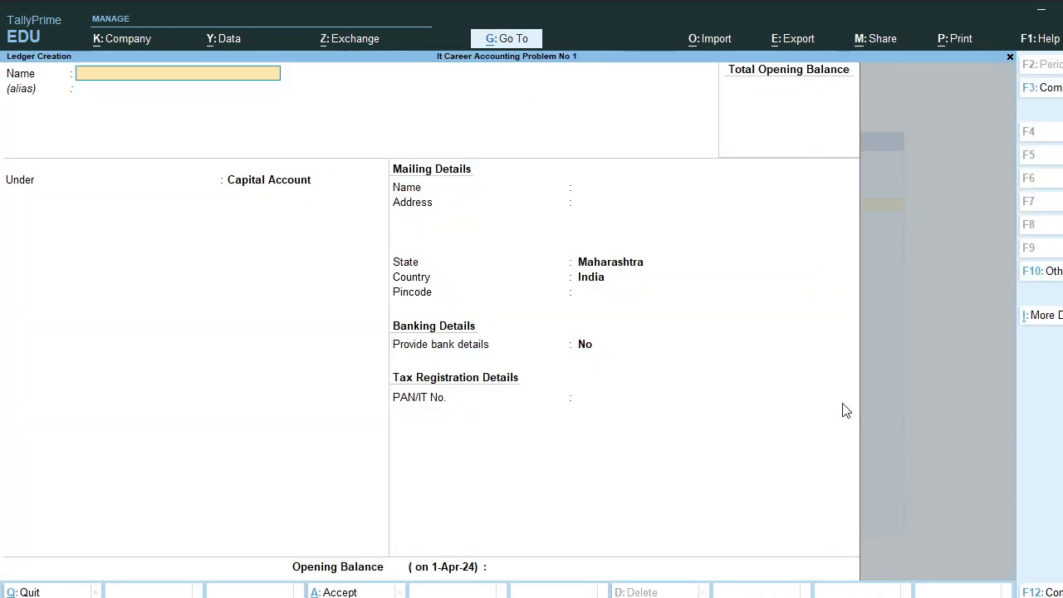
pyautogui.press('Escape')
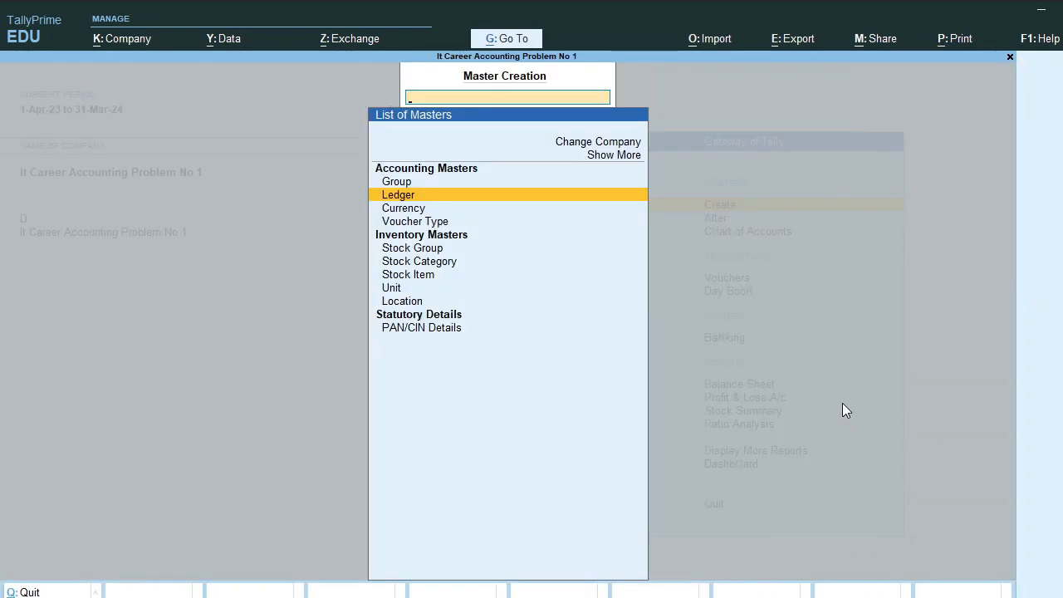
pyautogui.press('Up')
pyautogui.press('Down')
pyautogui.press('Return')
pyautogui.press('Escape')
pyautogui.press('Escape')
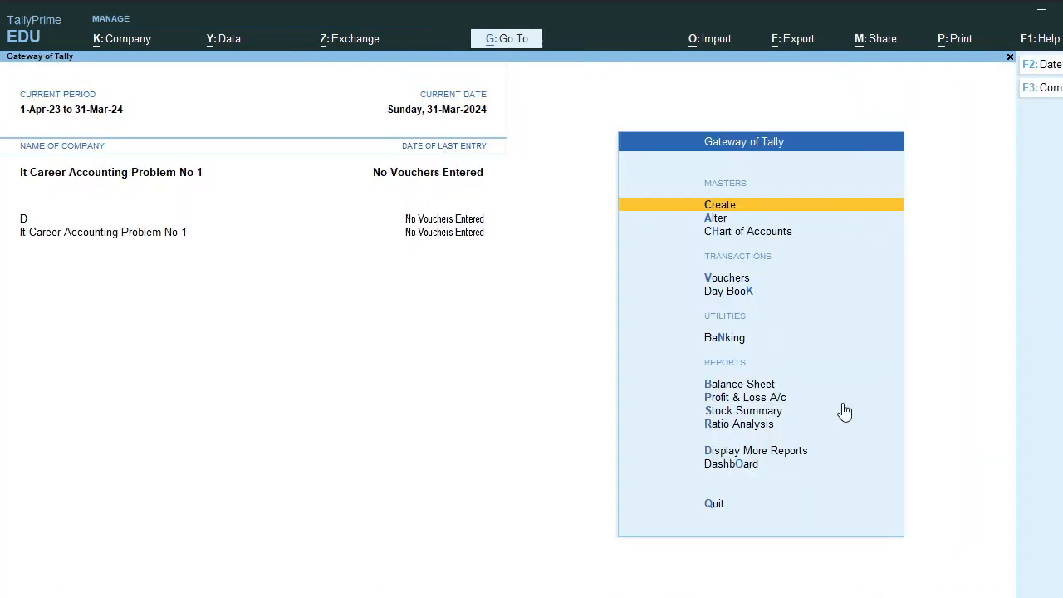
# Open a new voucher No. 1 dated 31-Mar-24 in voucher entry
pyautogui.press('Down')
pyautogui.press('Down')
pyautogui.press('Down')
pyautogui.press('Return')
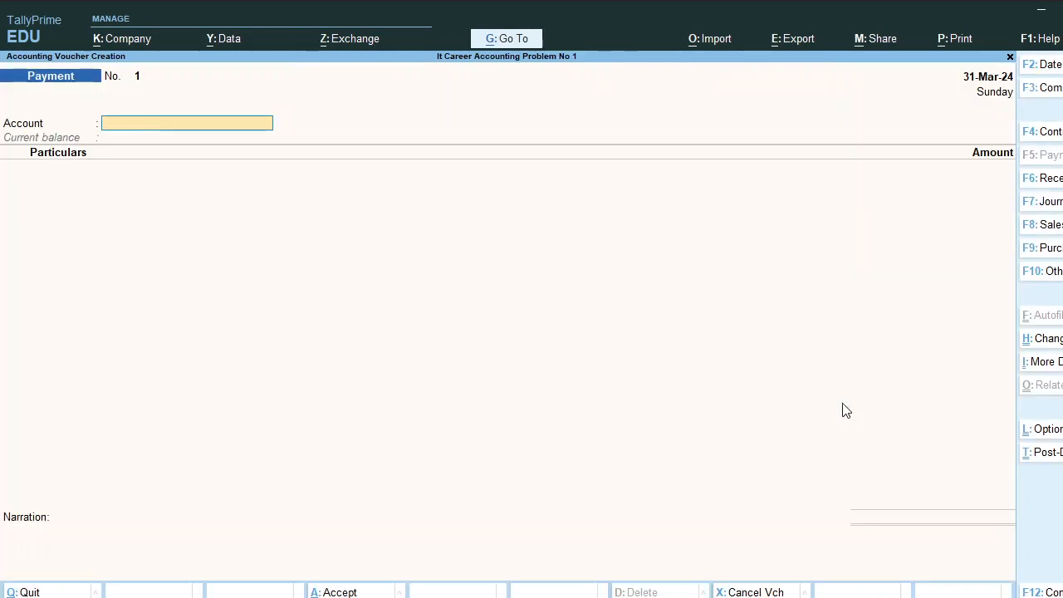
pyautogui.press('Escape')
pyautogui.press('Up')
pyautogui.press('Up')
pyautogui.press('Up')
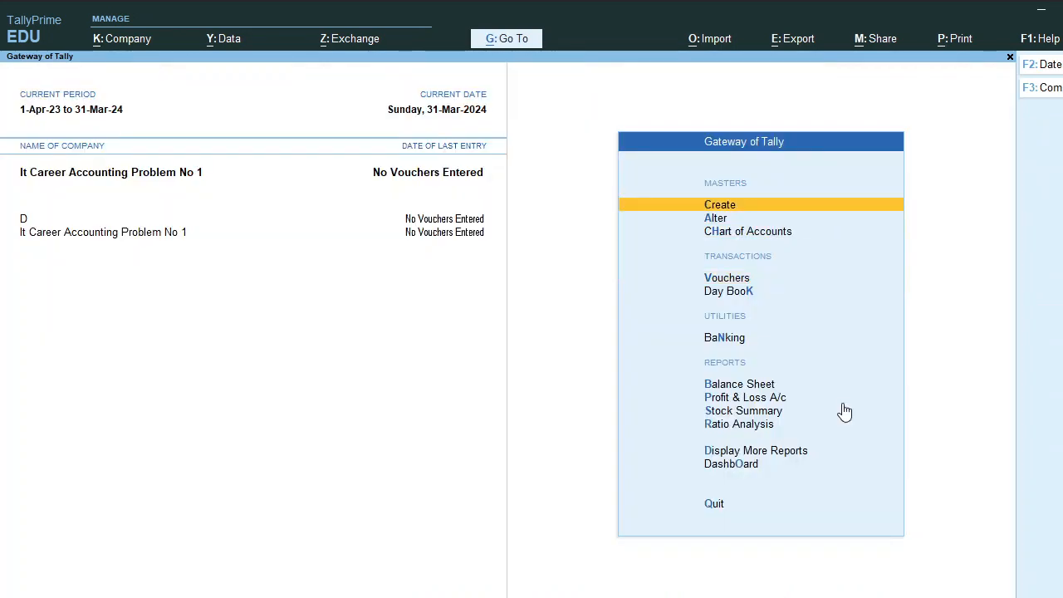
pyautogui.press('Down')
pyautogui.press('Down')
pyautogui.press('Down')
pyautogui.press('Return')
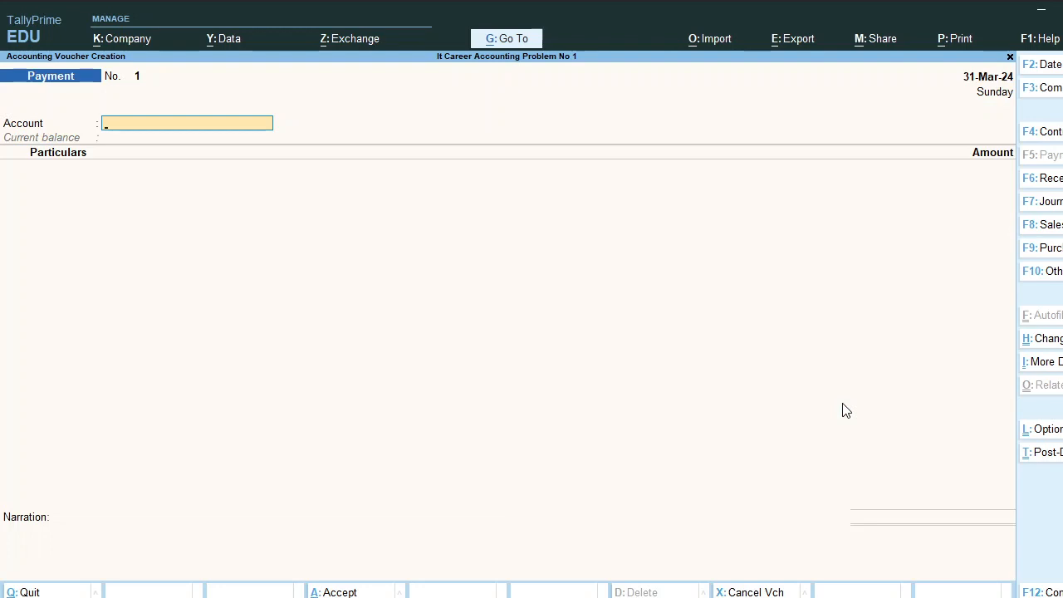
pyautogui.press('Escape')
pyautogui.press('Return')
# Try the Debit Note, Credit Note and Stock Journal types, then switch to a Receipt voucher
pyautogui.press('ctrl')
pyautogui.hotkey('alt', 'F5')
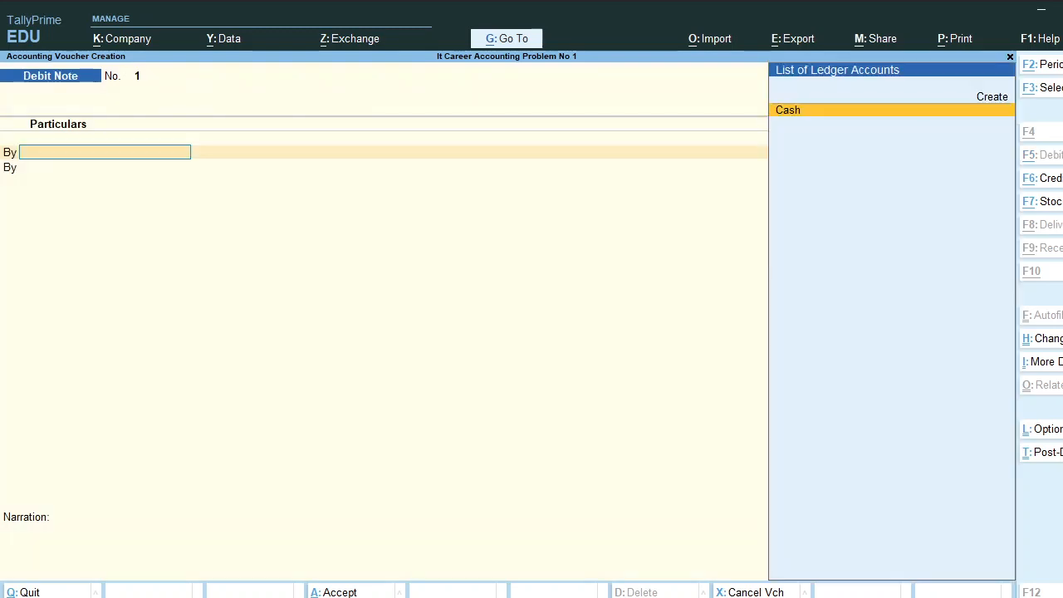
pyautogui.hotkey('alt', 'F6')
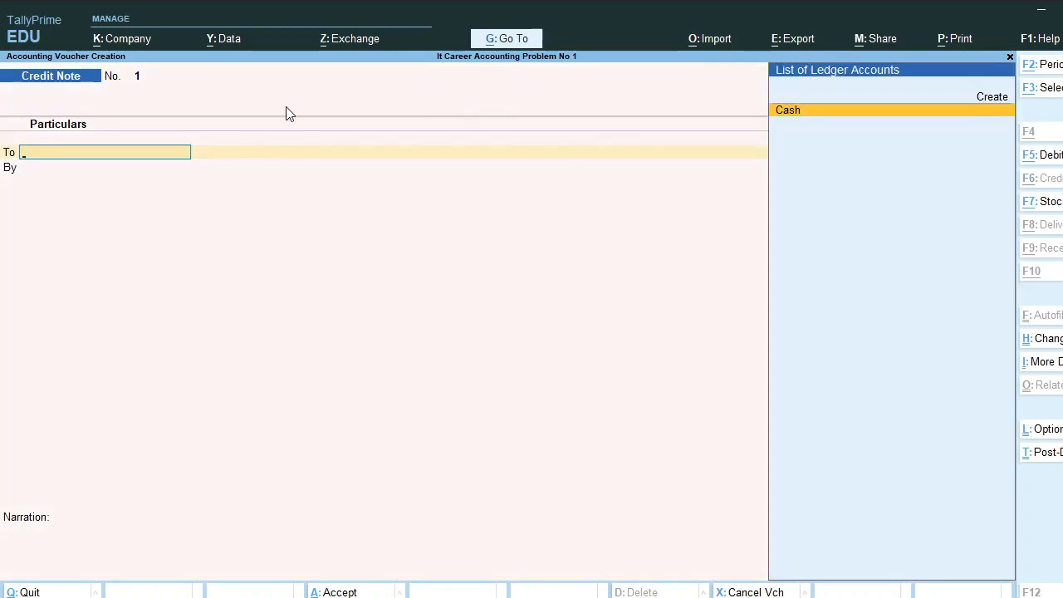
pyautogui.hotkey('alt', 'F5')
pyautogui.hotkey('alt', 'F6')
pyautogui.hotkey('alt', 'F7')
pyautogui.hotkey('alt', 'F5')
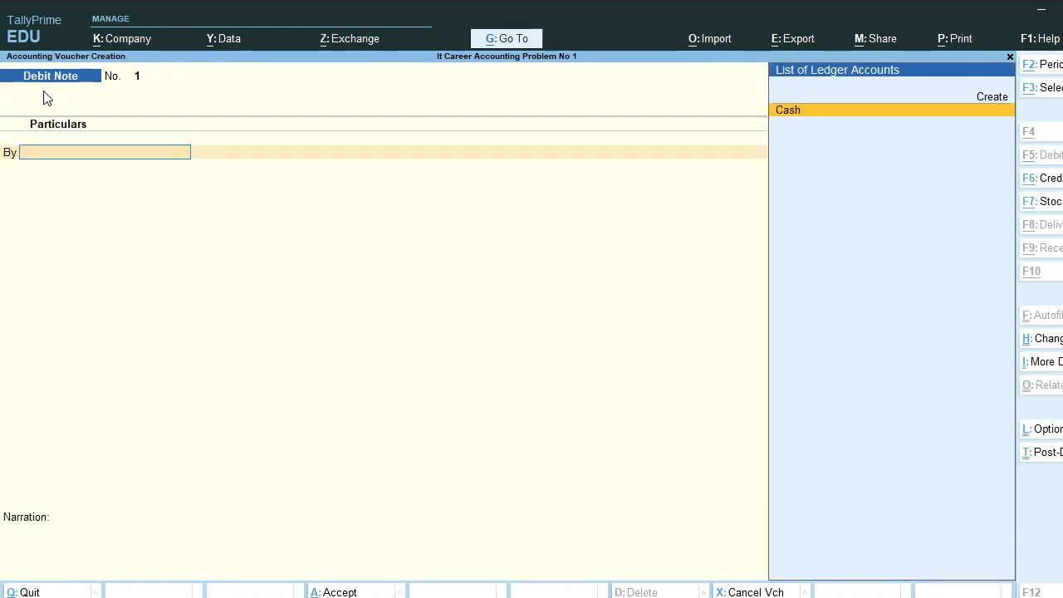
pyautogui.hotkey('alt', 'F6')
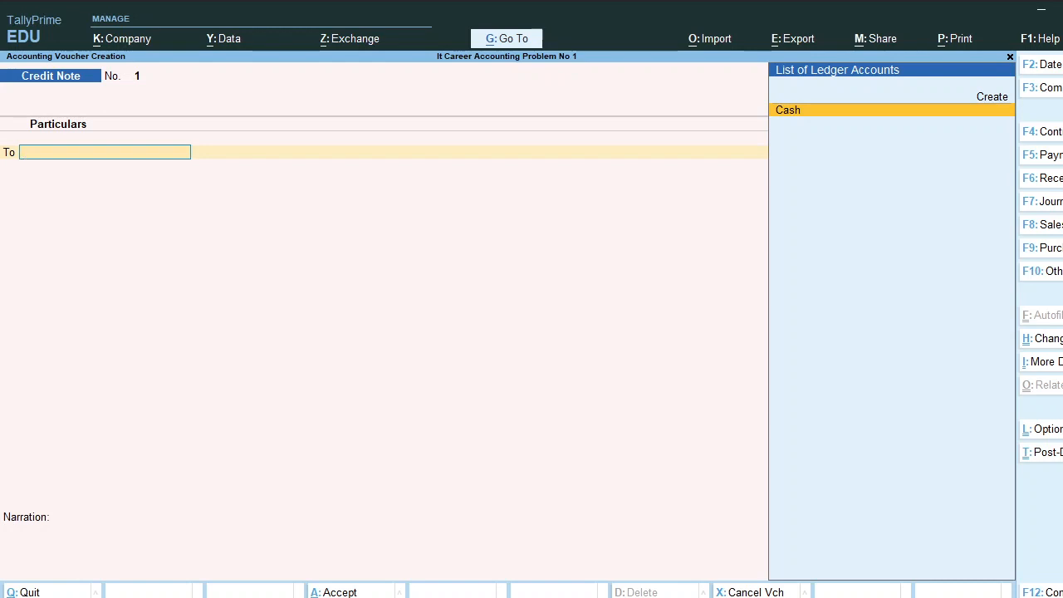
pyautogui.click(1050, 177)
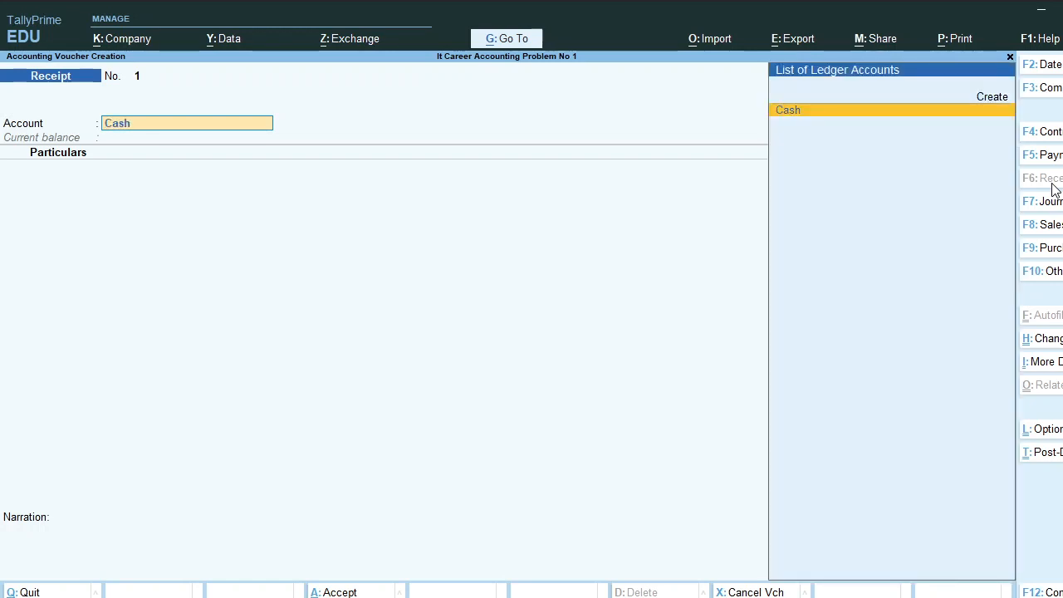
# Accept Cash as the account and create a Capital A/c ledger under Capital Account
pyautogui.press('Return')
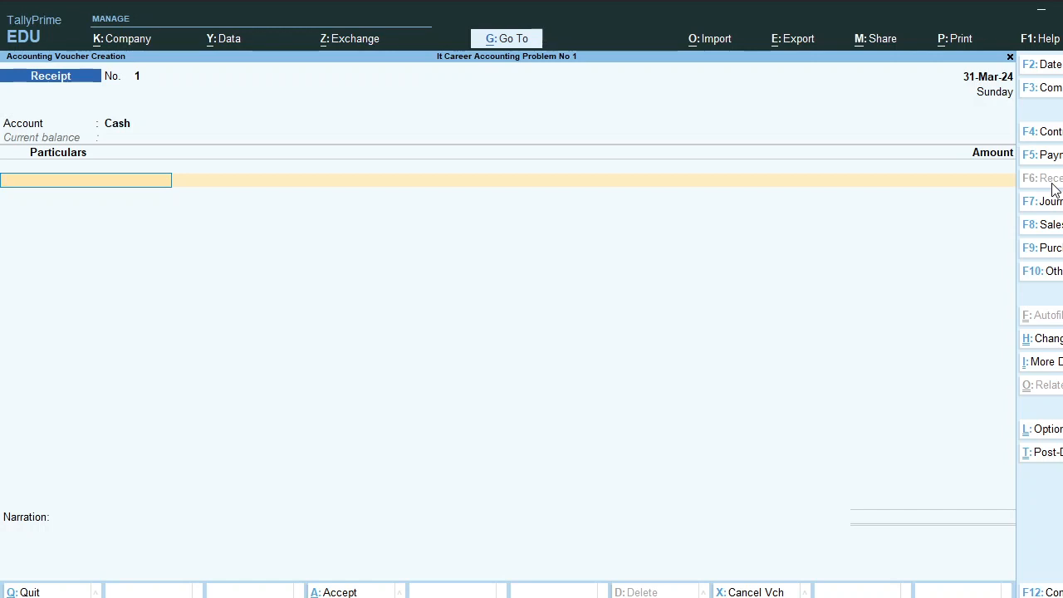
pyautogui.hotkey('alt', 'c')
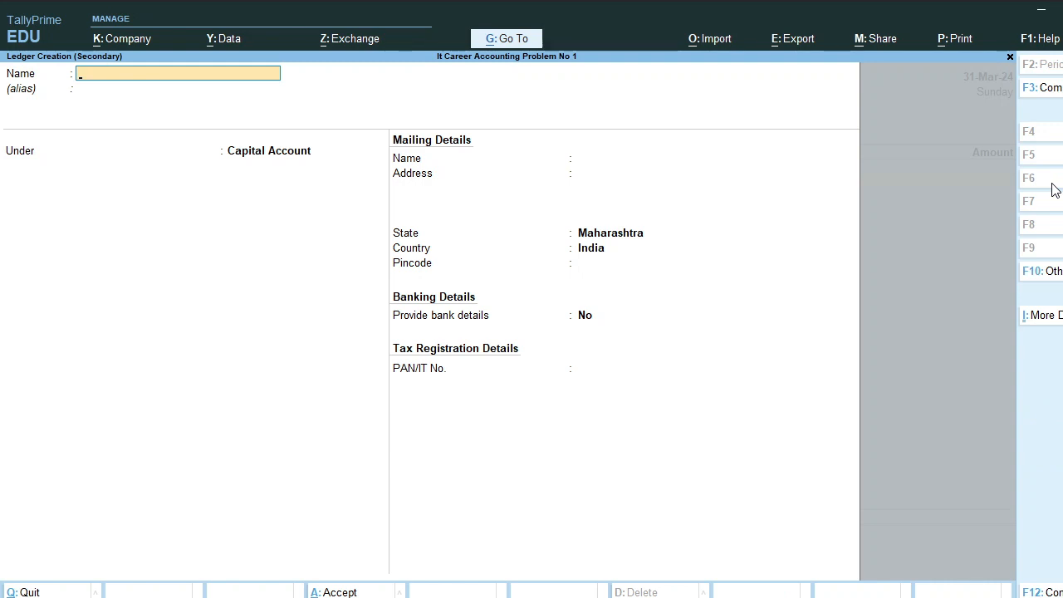
pyautogui.write('Capital A/c')
pyautogui.press('Return')
pyautogui.press('Return')
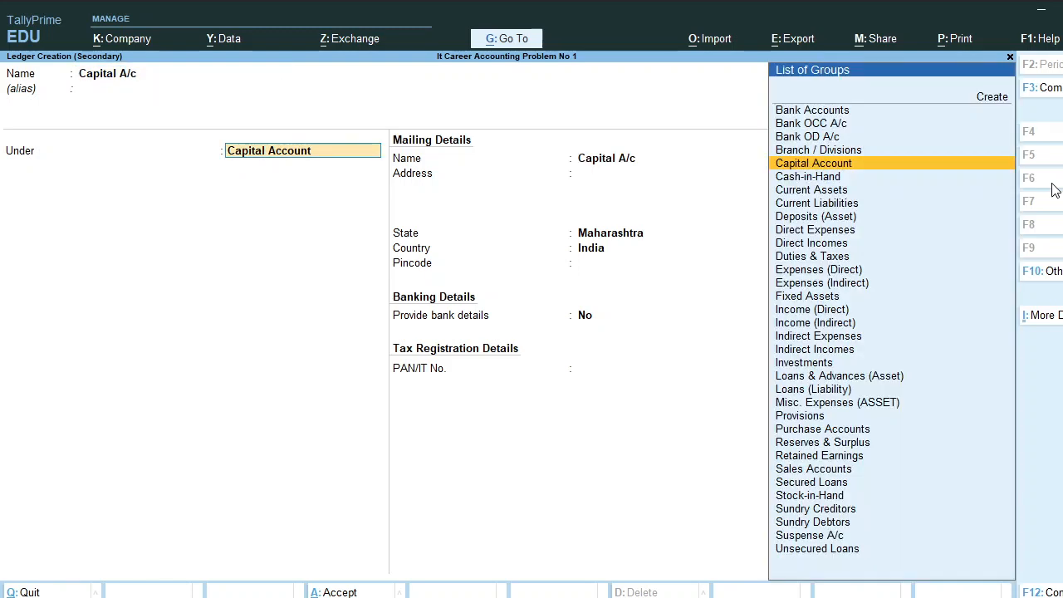
pyautogui.write('Capi')
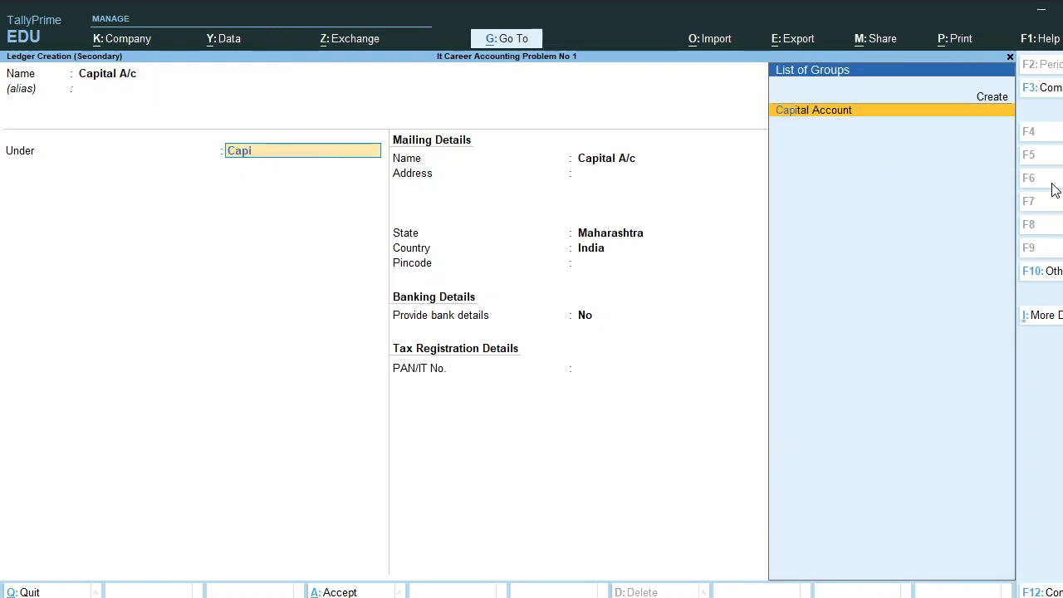
pyautogui.press('Return')
pyautogui.press('Return')
pyautogui.press('Return')
pyautogui.press('Return')
pyautogui.press('Return')
pyautogui.press('Return')
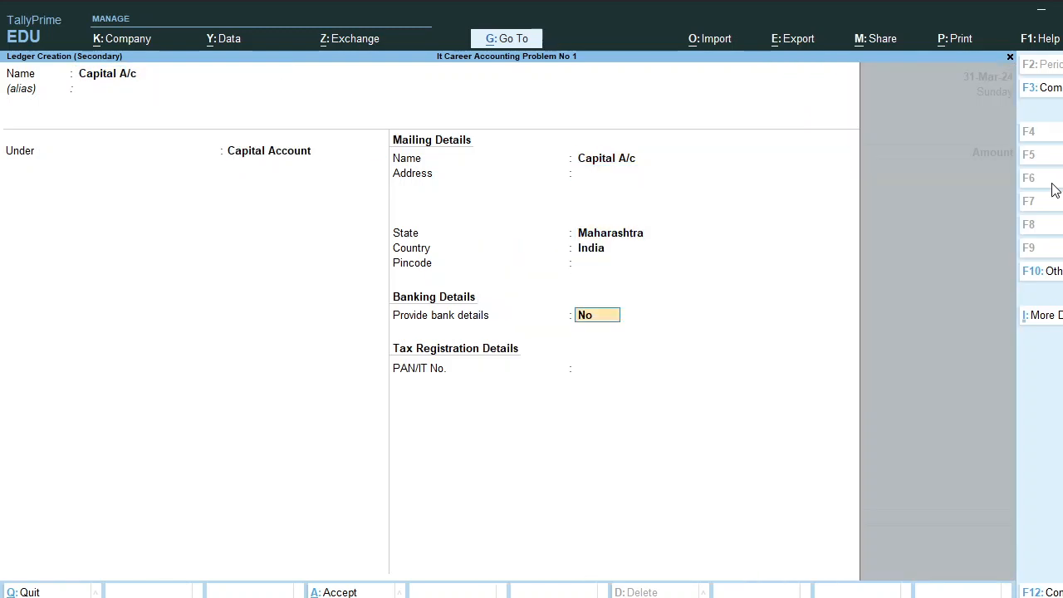
pyautogui.press('Return')
pyautogui.press('Return')
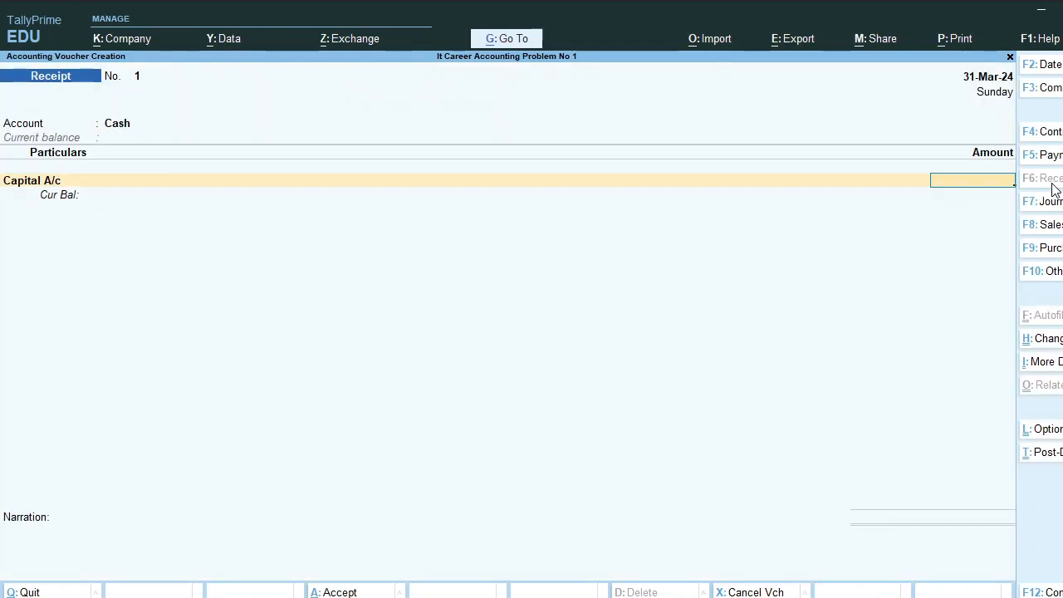
# Enter 1,00,000 with narration 'being started business with cash', then discard the receipt after the date error
pyautogui.write('100000')
pyautogui.press('Return')
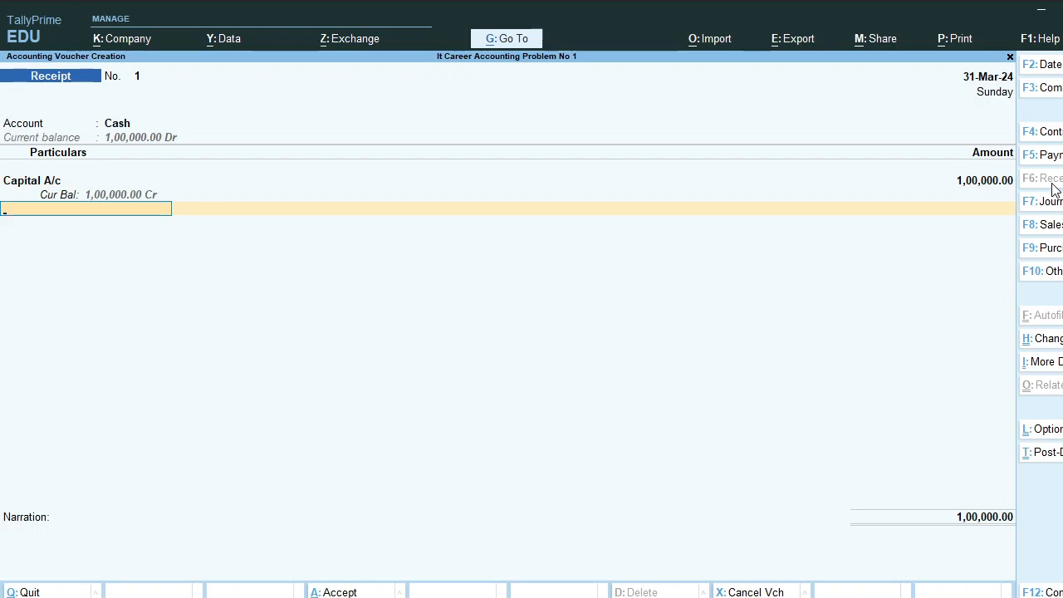
pyautogui.press('Return')
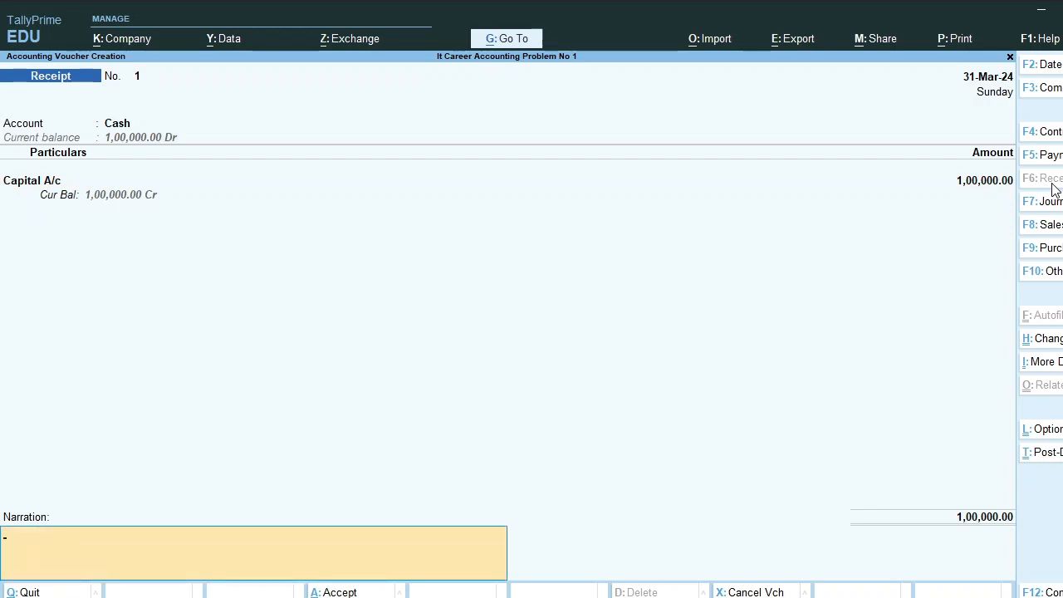
pyautogui.write('being')
pyautogui.write('statr')
pyautogui.press('BackSpace')
pyautogui.press('BackSpace')
pyautogui.press('BackSpace')
pyautogui.write('started business with cash')
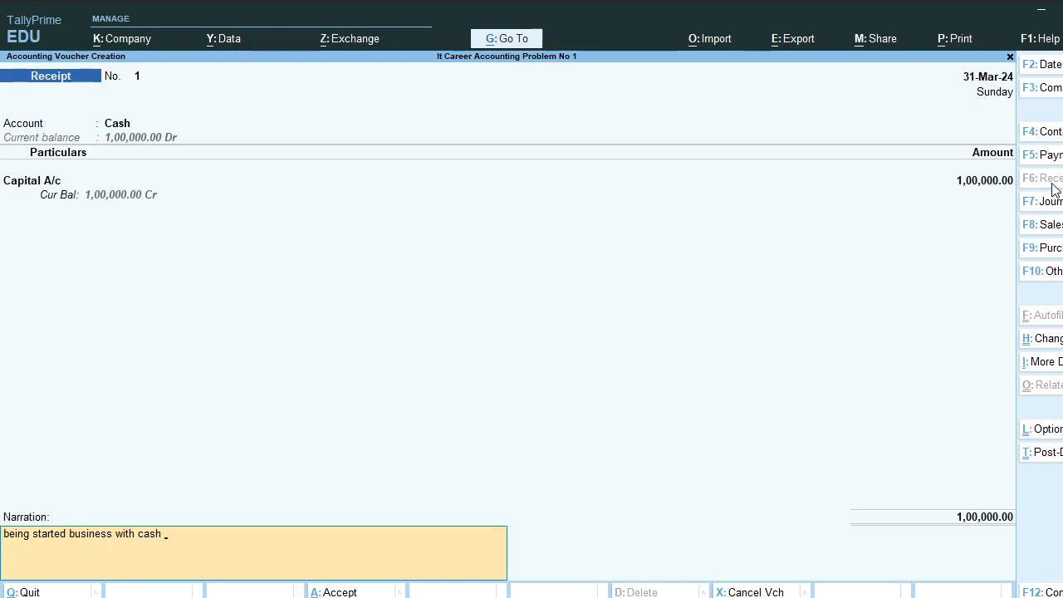
pyautogui.press('Return')
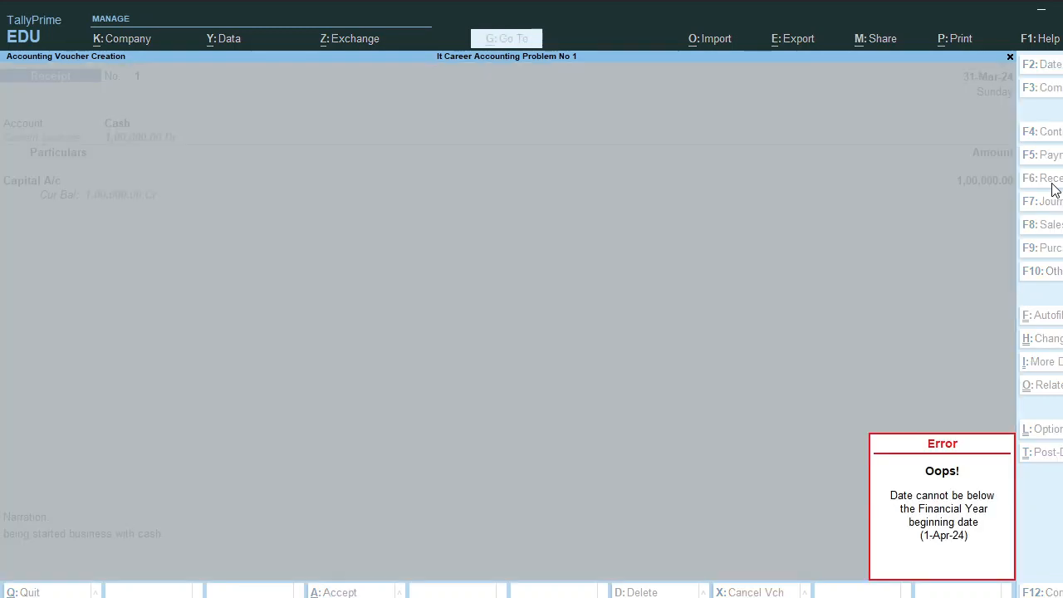
pyautogui.press('F2')
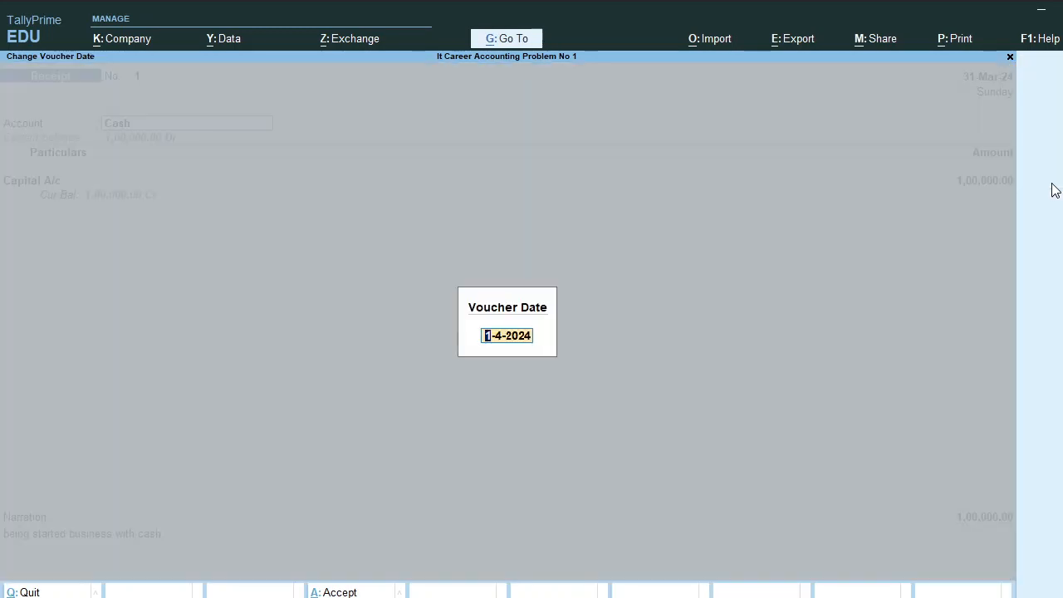
pyautogui.press('Return')
pyautogui.press('Escape')
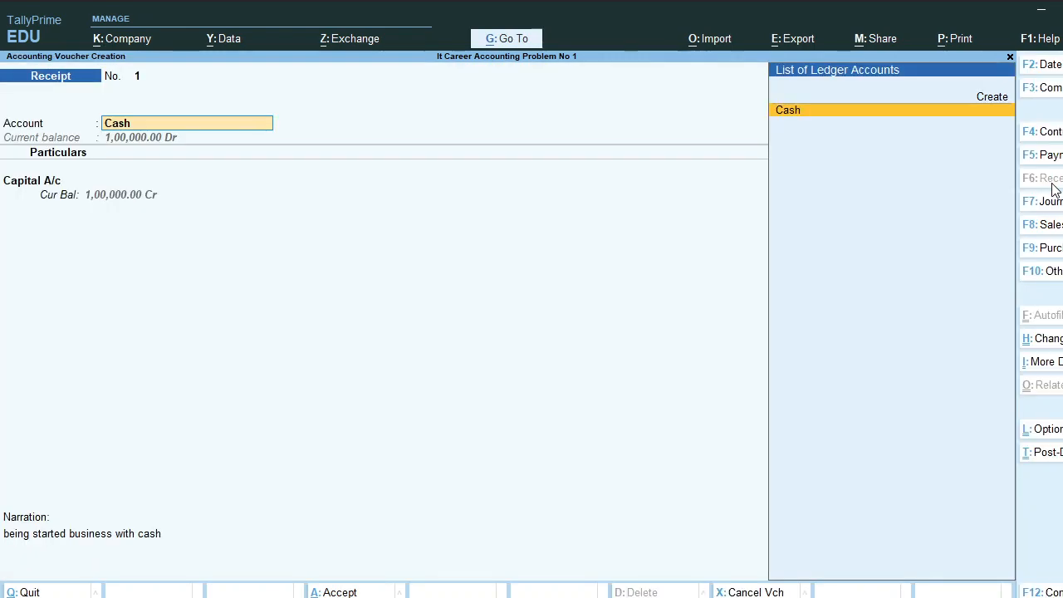
pyautogui.press('Escape')
# Change the company period to 1-4-2024 through 31-3-2025
pyautogui.hotkey('alt', 'F2')
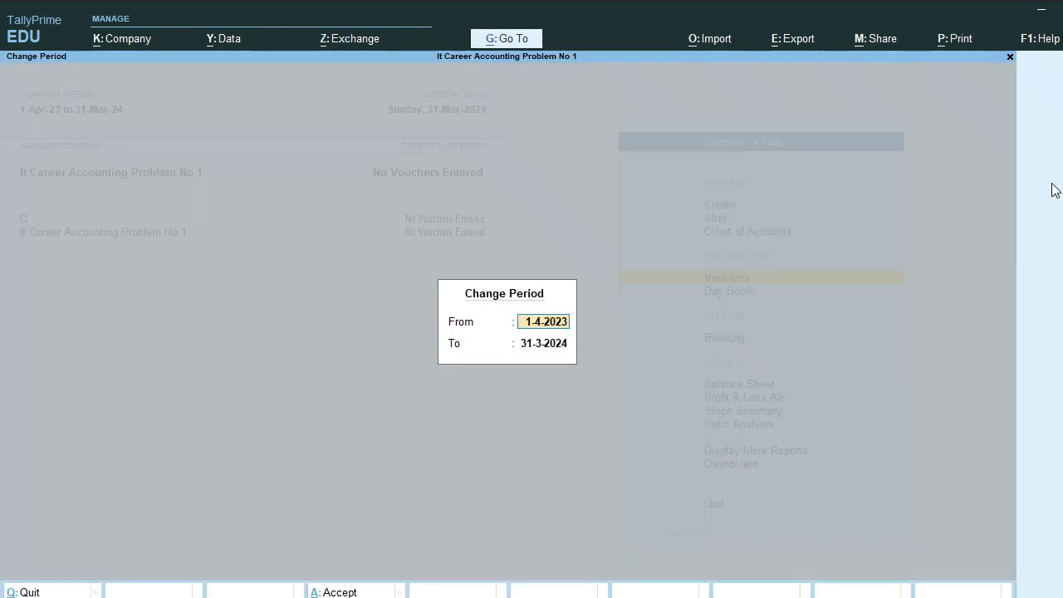
pyautogui.write('1.34')
pyautogui.press('BackSpace')
pyautogui.press('BackSpace')
pyautogui.write('42')
pyautogui.press('BackSpace')
pyautogui.press('BackSpace')
pyautogui.press('BackSpace')
pyautogui.press('BackSpace')
pyautogui.write('1.4.2024')
pyautogui.press('Return')
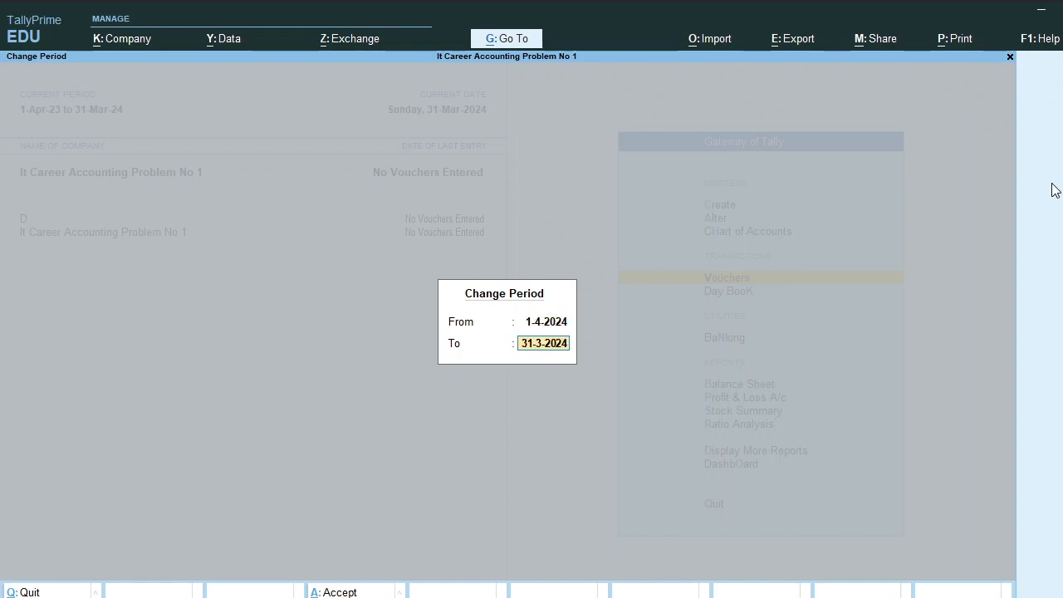
pyautogui.write('31.3.25')
pyautogui.press('Return')
pyautogui.press('Return')
# Record a Cash receipt of 1,00,000 from Capital A/c with narration 'being started busiess with cash'
pyautogui.write('Cash')
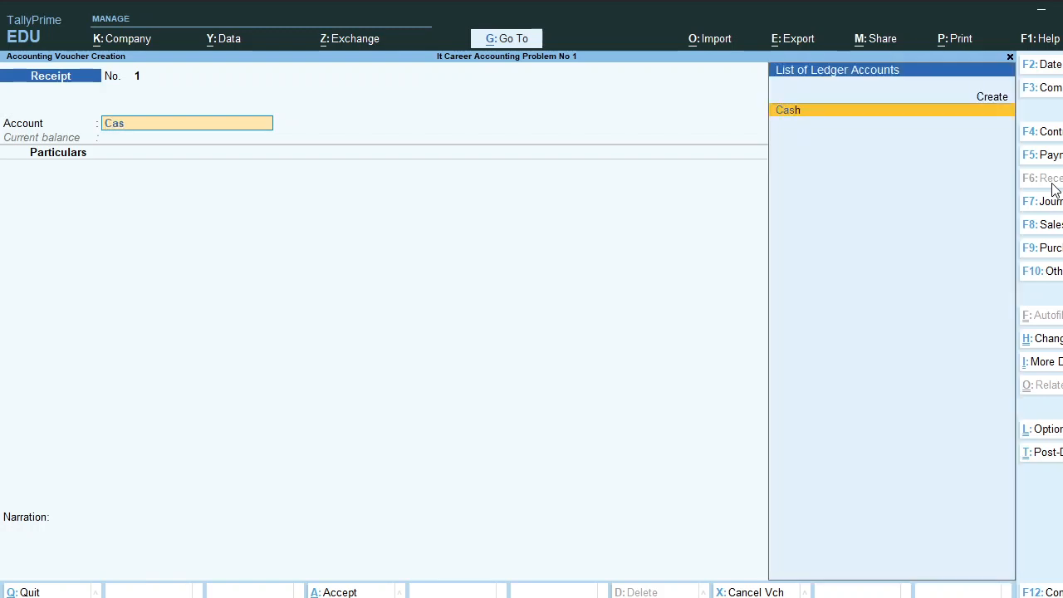
pyautogui.press('Return')
pyautogui.write('Capi')
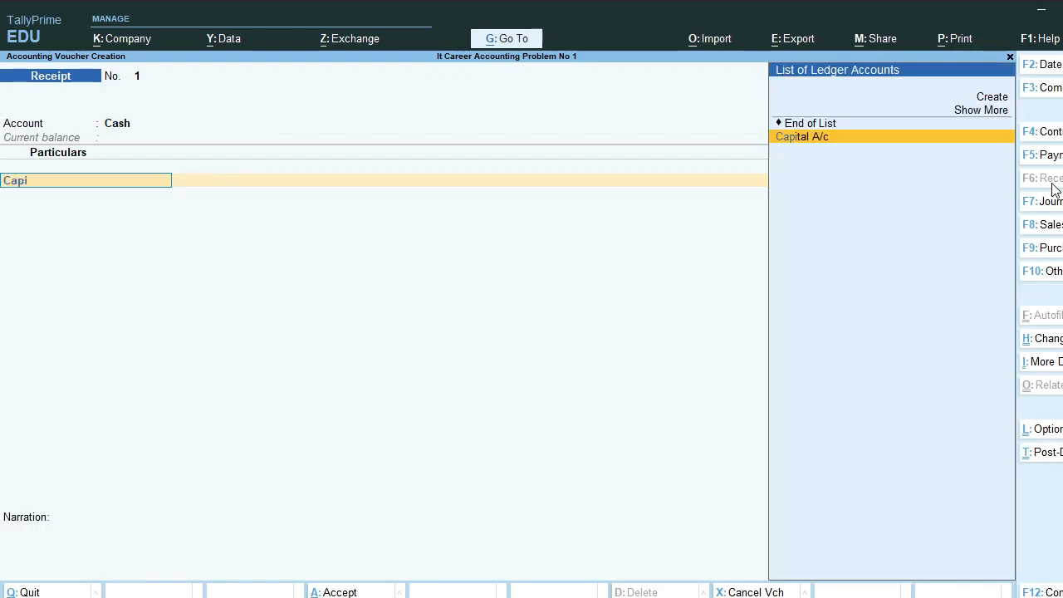
pyautogui.press('Return')
pyautogui.write('1,00,000')
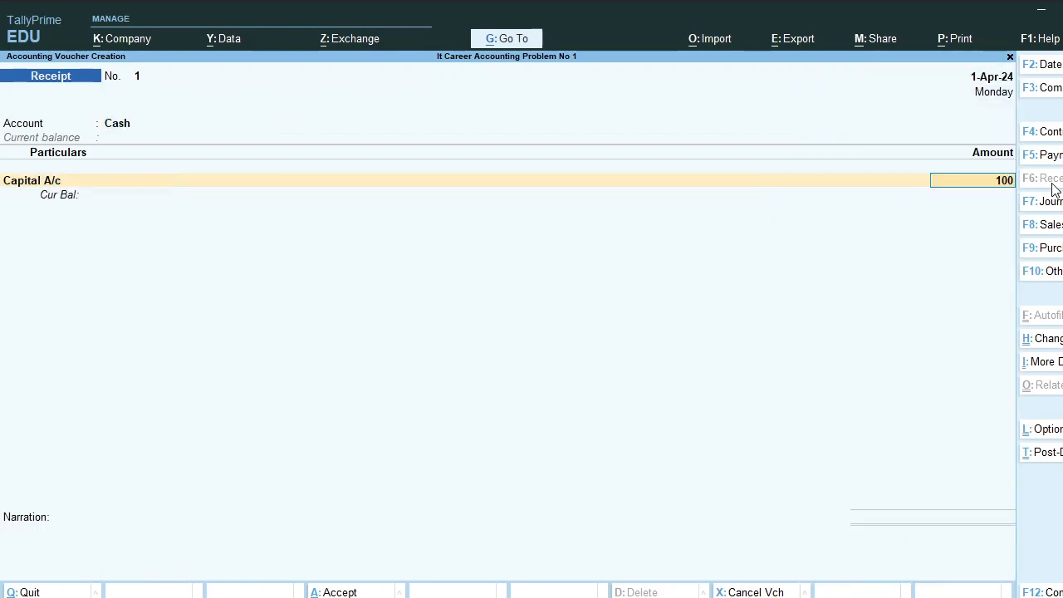
pyautogui.press('Return')
pyautogui.press('Return')
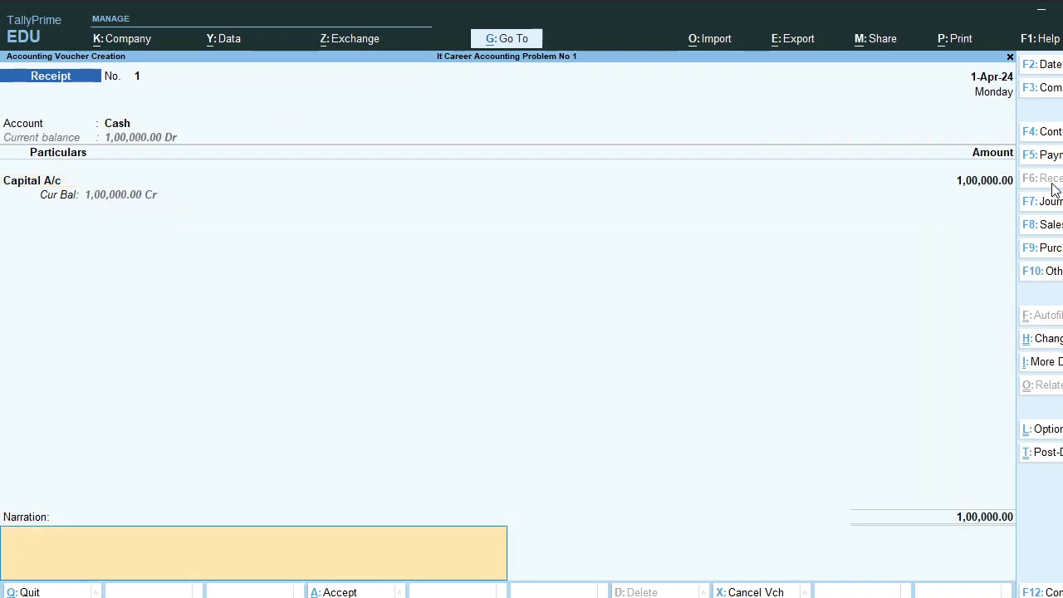
pyautogui.write('being started busiess with cash')
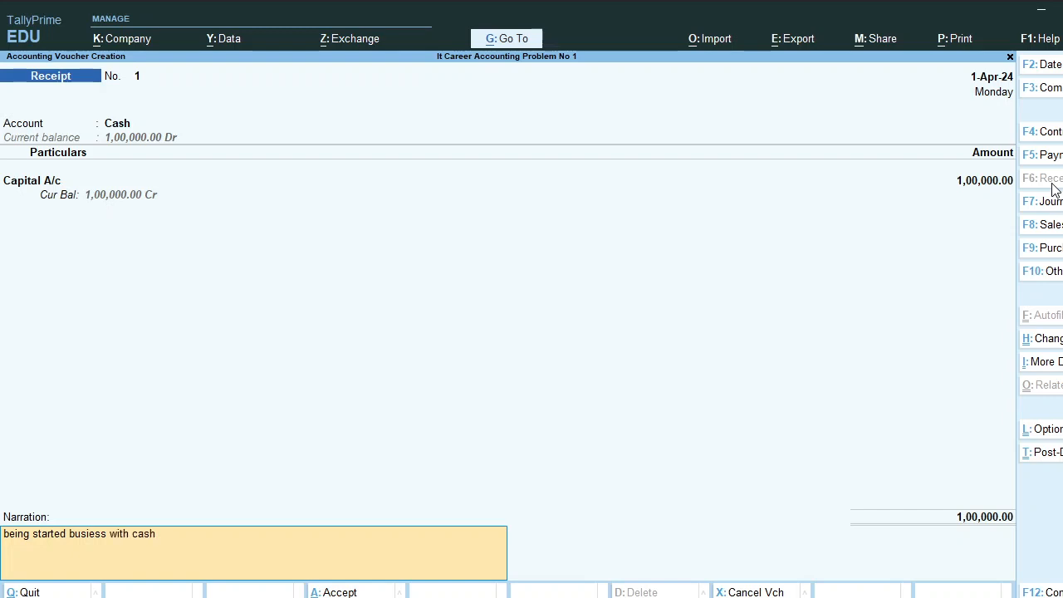
pyautogui.press('Return')
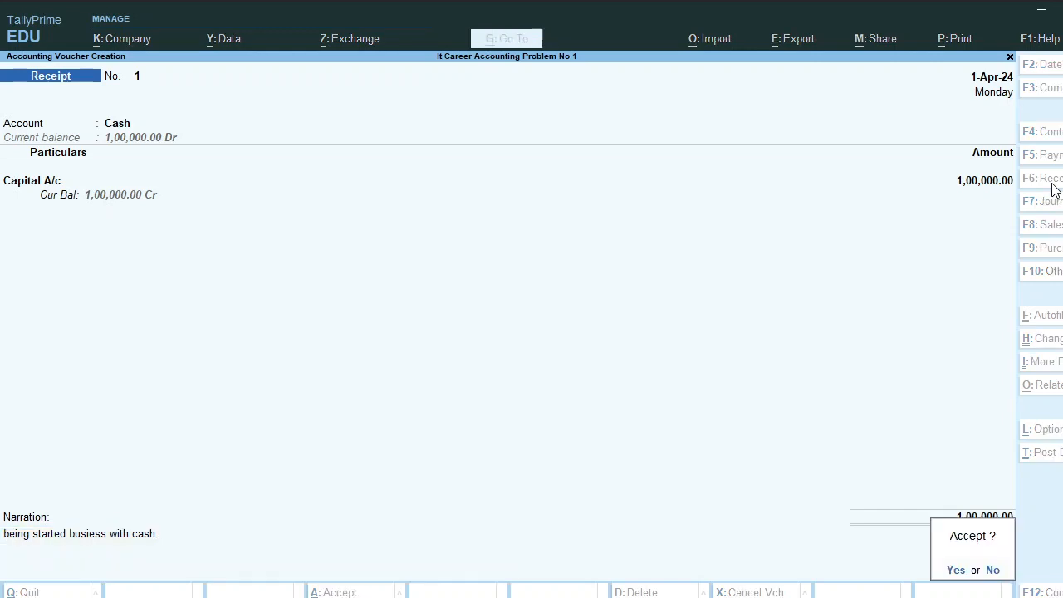
# Save the receipt and switch to a new Contra voucher
pyautogui.press('Return')
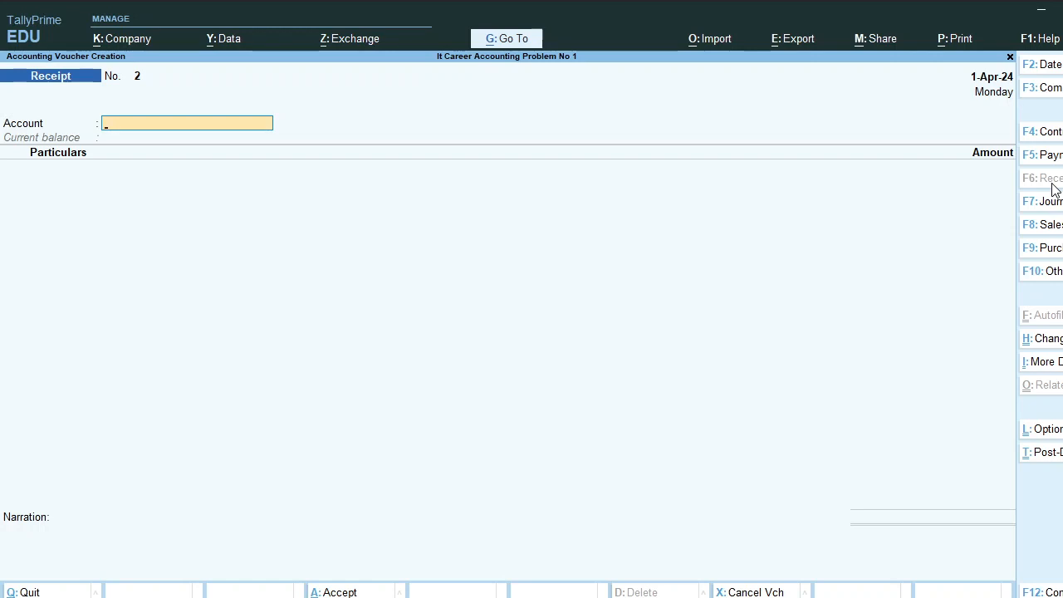
pyautogui.click(1051, 134)
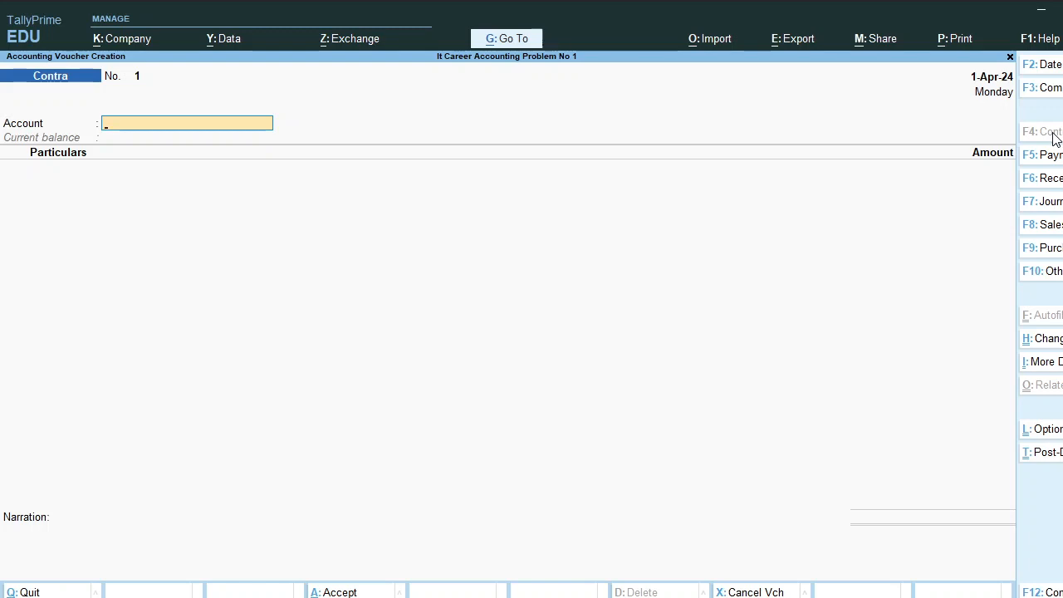
# Create the Bank of Maharashtra ledger under Bank Accounts
pyautogui.hotkey('alt', 'c')
pyautogui.write('Ba')
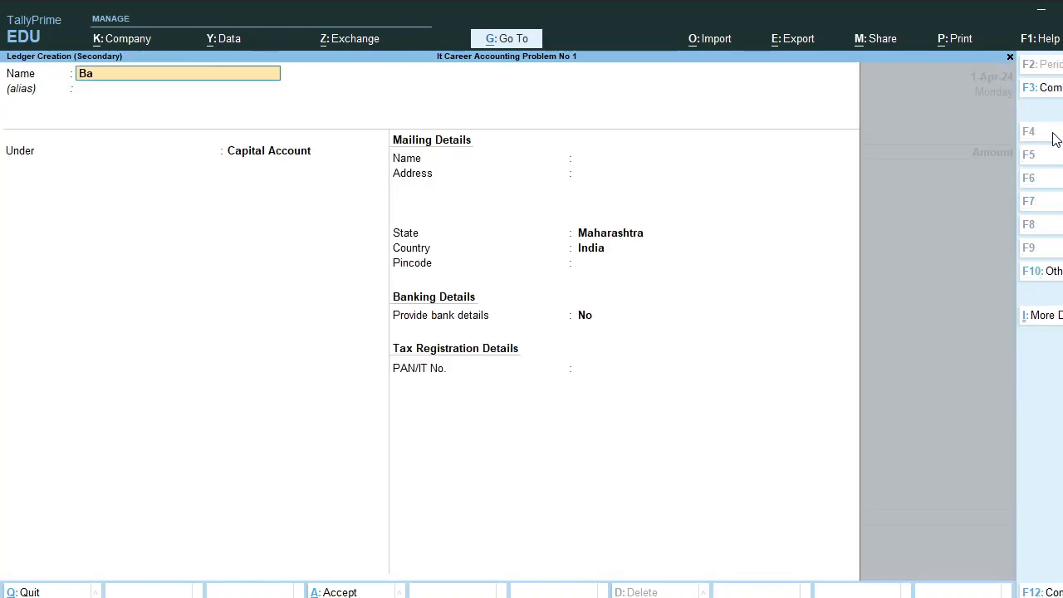
pyautogui.write('nk of Maharash')
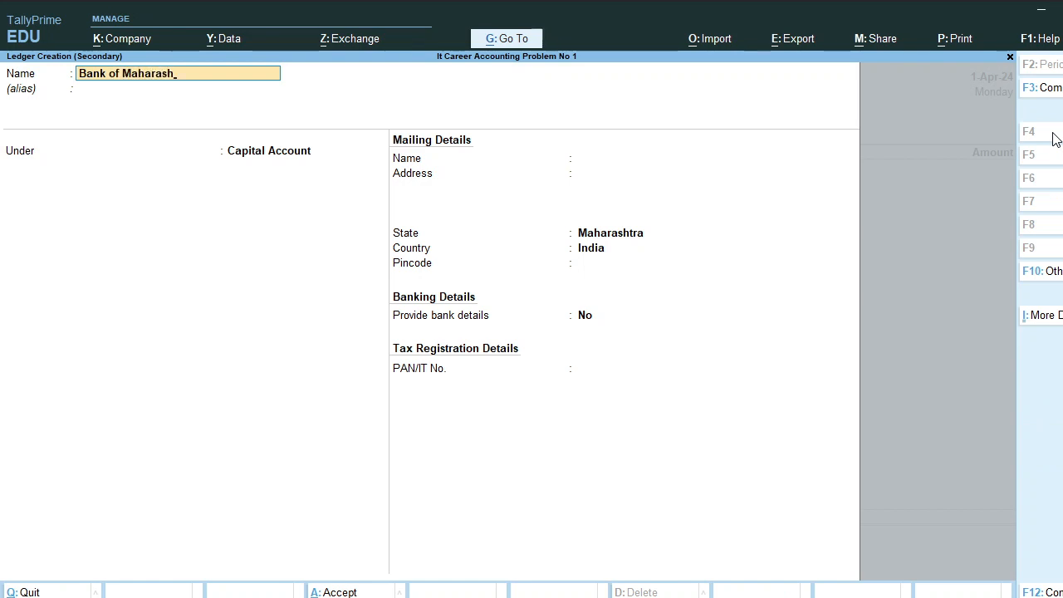
pyautogui.write('tra')
pyautogui.press('Return')
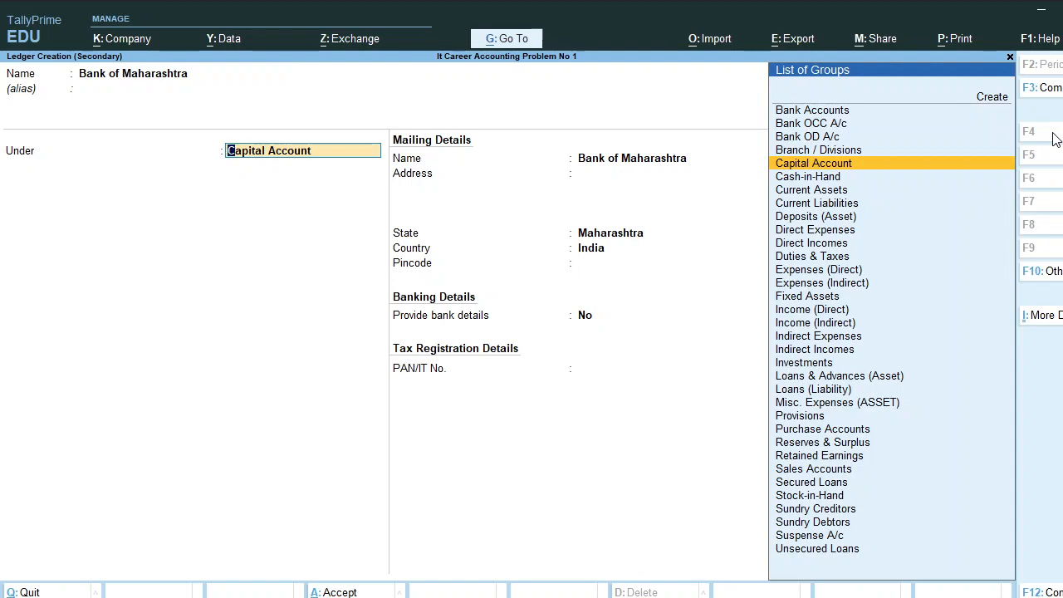
pyautogui.write('Bank')
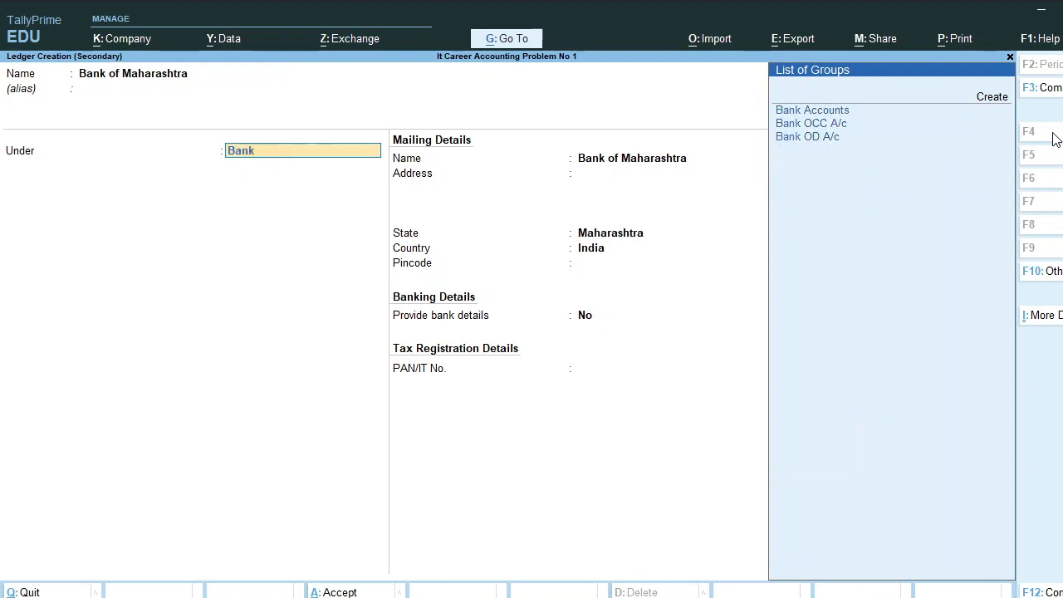
pyautogui.press('Return')
pyautogui.press('Return')
pyautogui.press('Return')
pyautogui.press('Return')
pyautogui.press('Return')
pyautogui.press('Return')
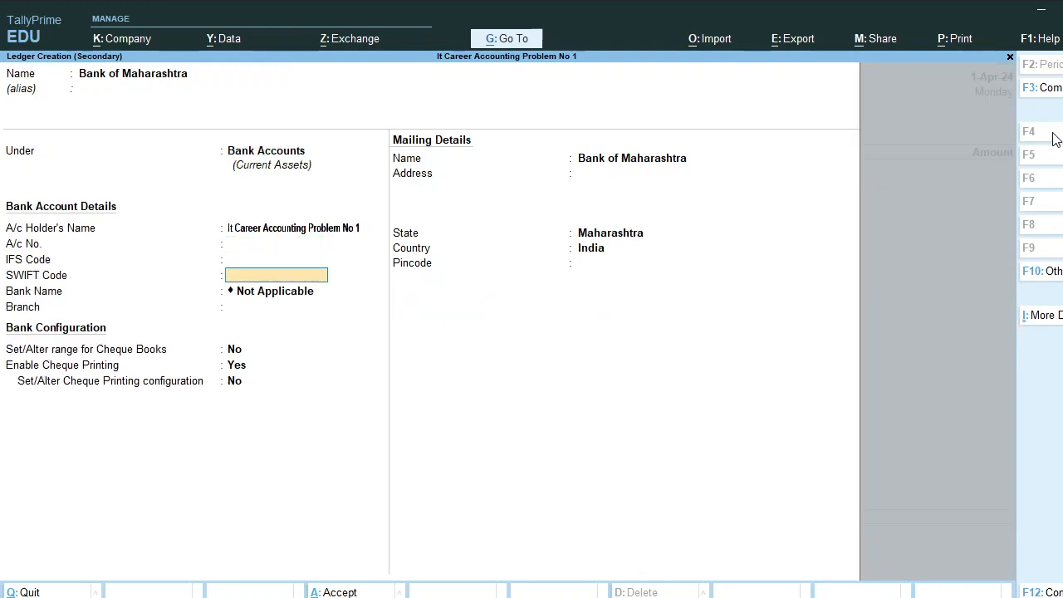
pyautogui.press('Return')
pyautogui.press('Return')
pyautogui.press('Return')
pyautogui.press('Return')
pyautogui.press('Return')
pyautogui.press('Return')
pyautogui.press('Return')
pyautogui.press('Return')
pyautogui.press('Return')
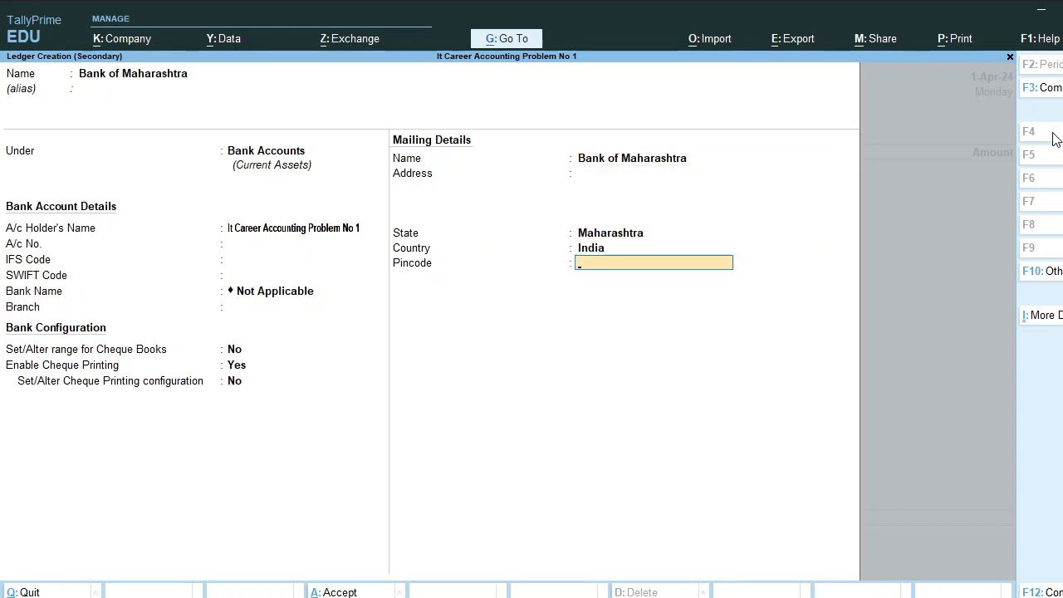
# Enter Cash for 5,000 and record five 1000 notes as the cash denominations
pyautogui.write('Cas')
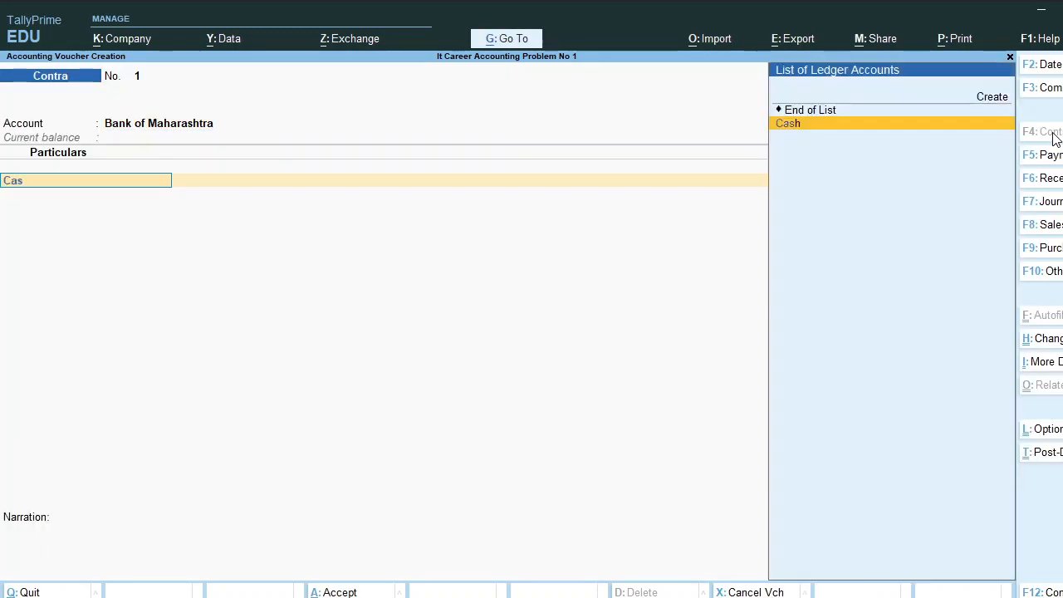
pyautogui.press('Return')
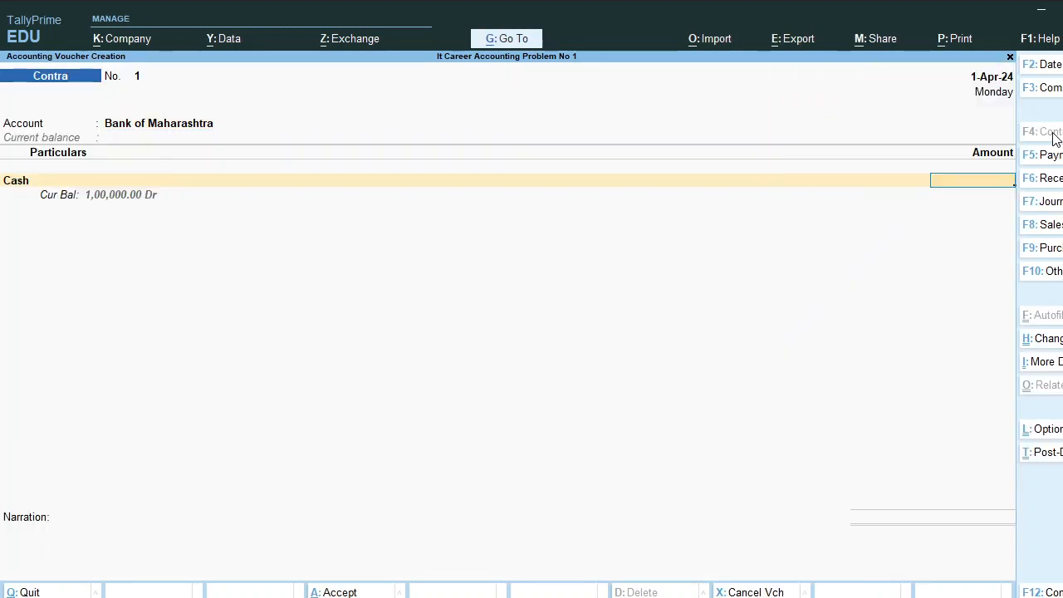
pyautogui.write('500000')
pyautogui.press('Return')
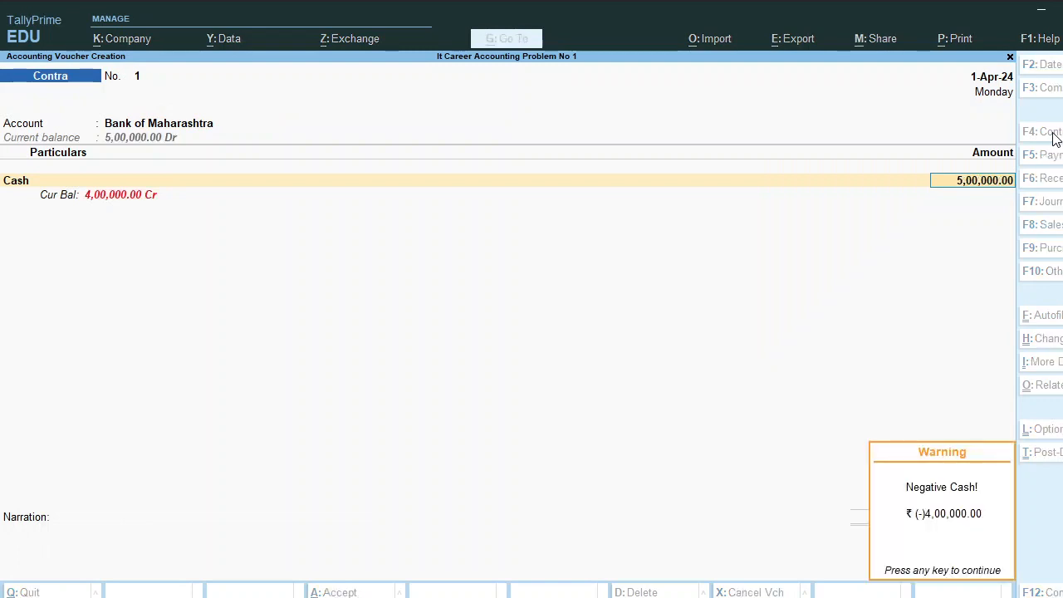
pyautogui.press('Return')
pyautogui.press('BackSpace')
pyautogui.write('5,00')
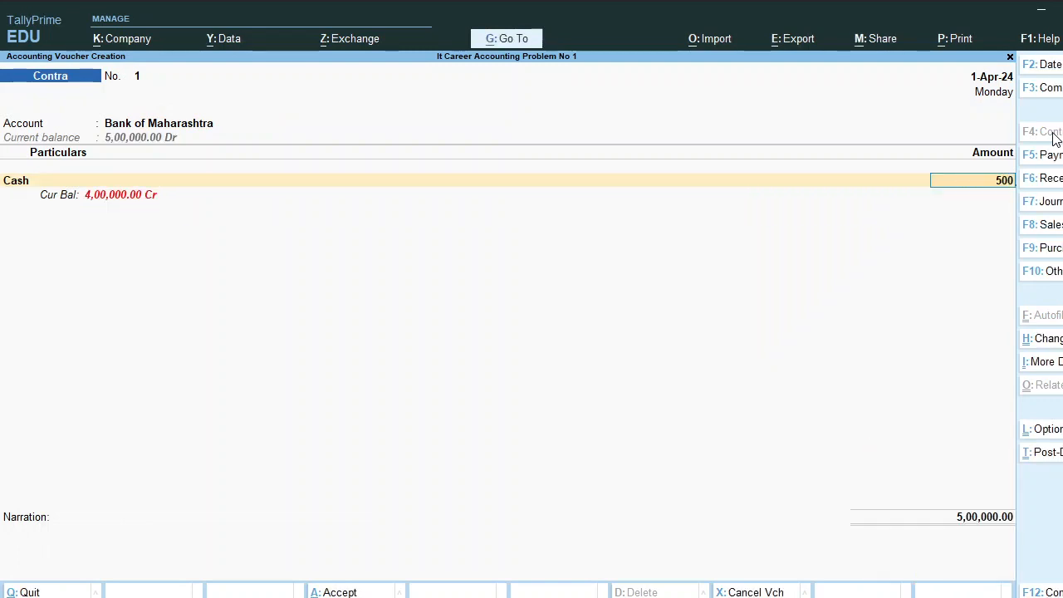
pyautogui.write('0')
pyautogui.press('Return')
pyautogui.press('Return')
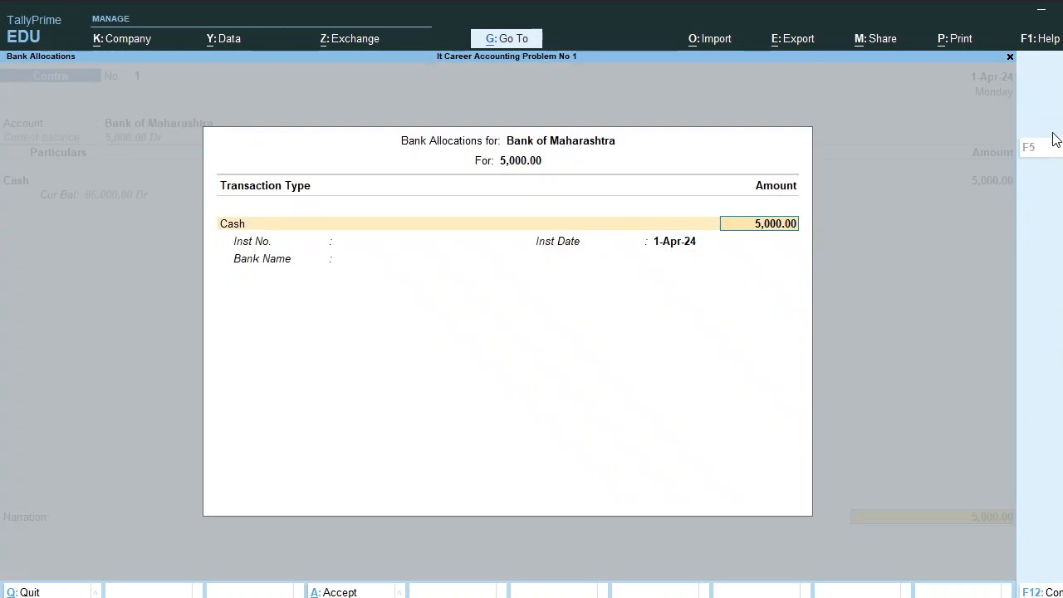
pyautogui.press('Return')
pyautogui.press('Return')
pyautogui.press('Return')
pyautogui.press('Return')
pyautogui.press('Return')
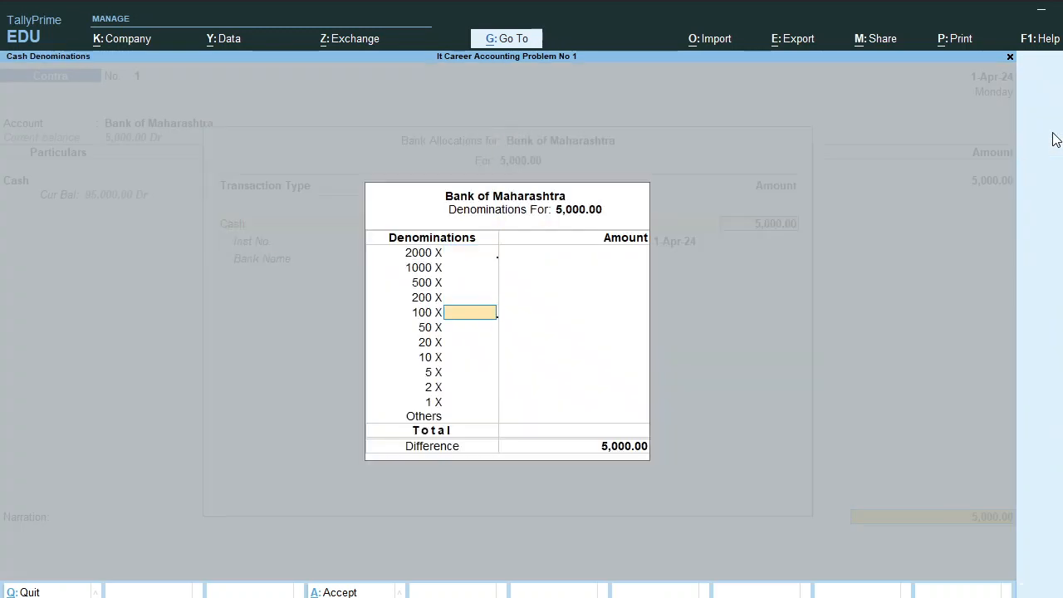
pyautogui.press('Up')
pyautogui.press('Up')
pyautogui.press('Up')
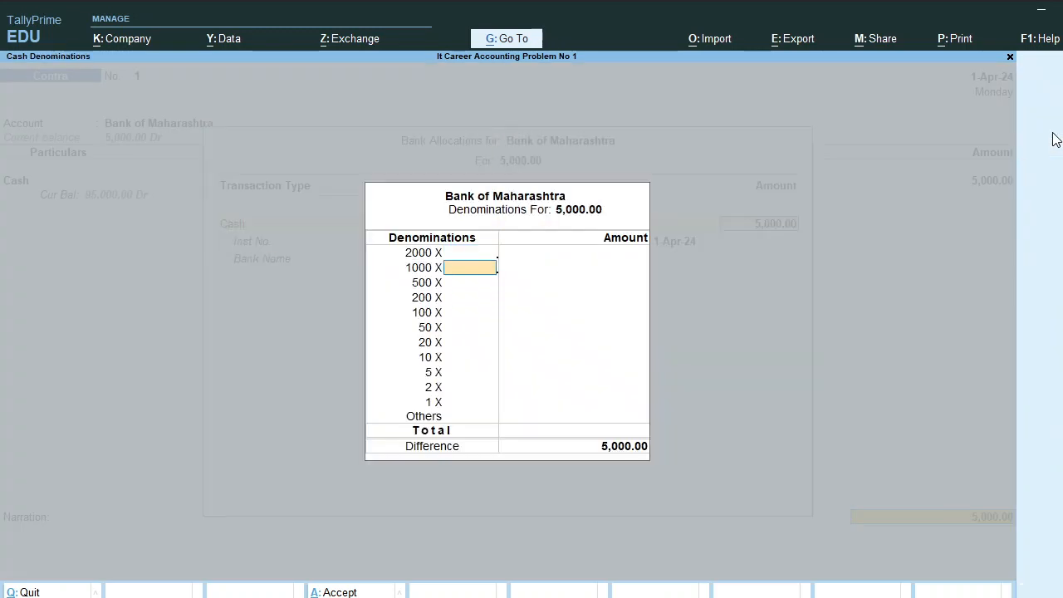
pyautogui.write('5')
pyautogui.press('Return')
pyautogui.press('Return')
pyautogui.press('Return')
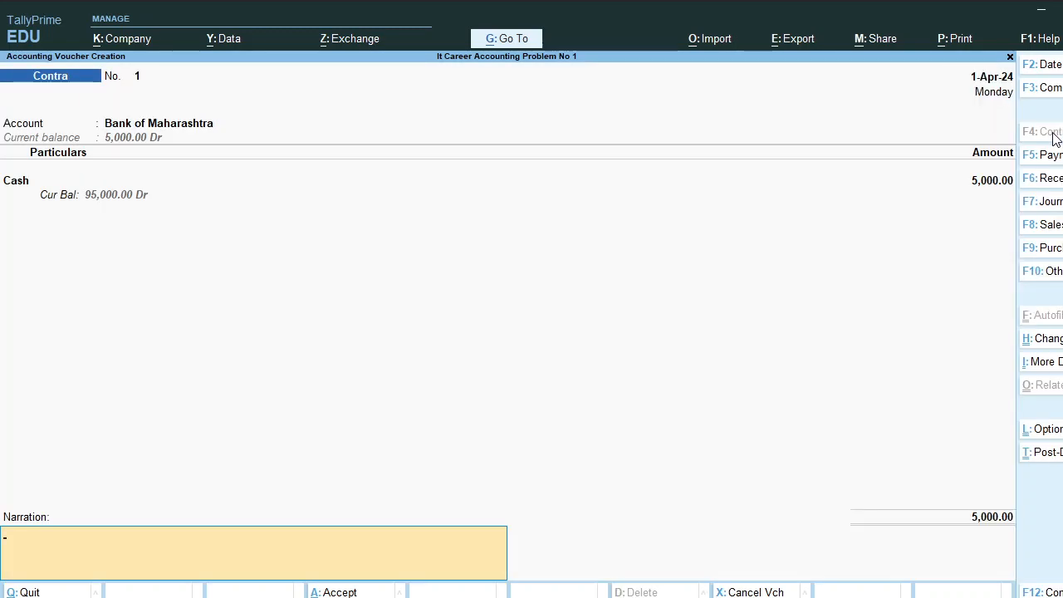
# Save Contra No. 1 with the narration 'being open a bank account in bank of maharashtra with deposied by cash'
pyautogui.write('being open a bank acco')
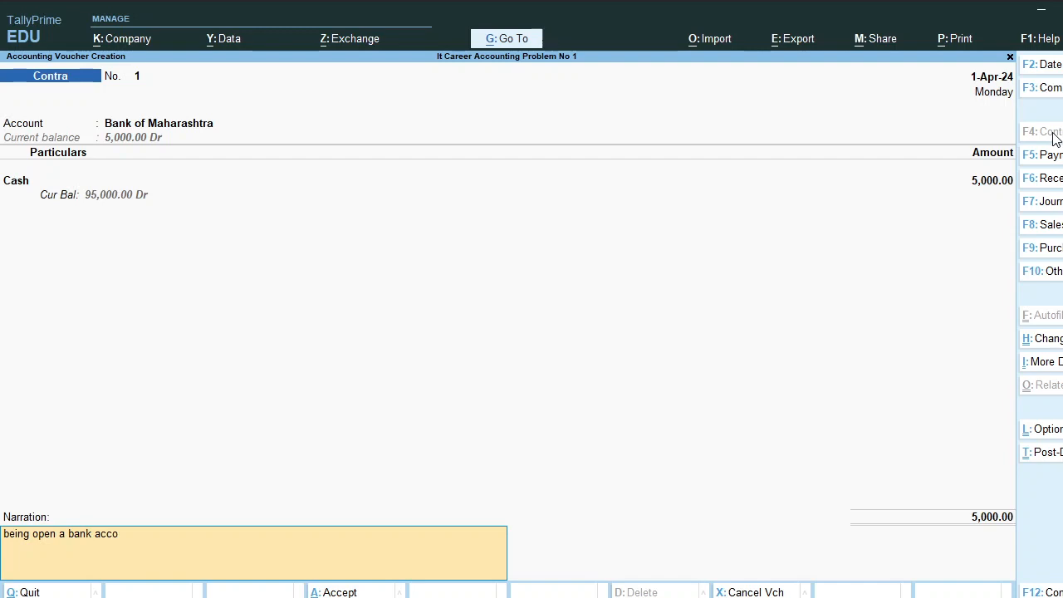
pyautogui.write('unt in bank of maharashtra')
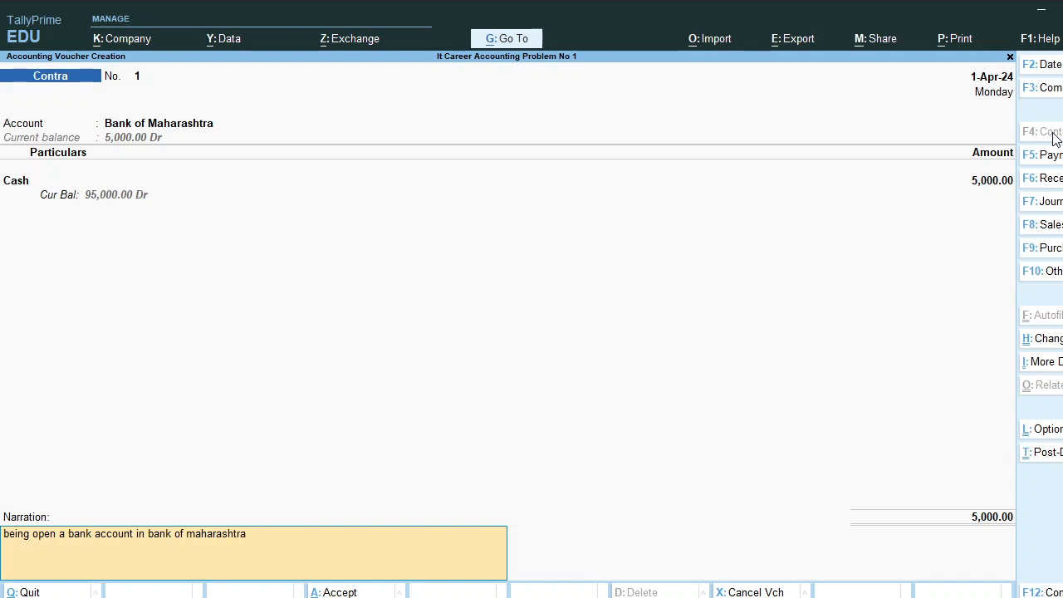
pyautogui.write(' with deposied by cash')
pyautogui.press('Return')
pyautogui.press('Return')
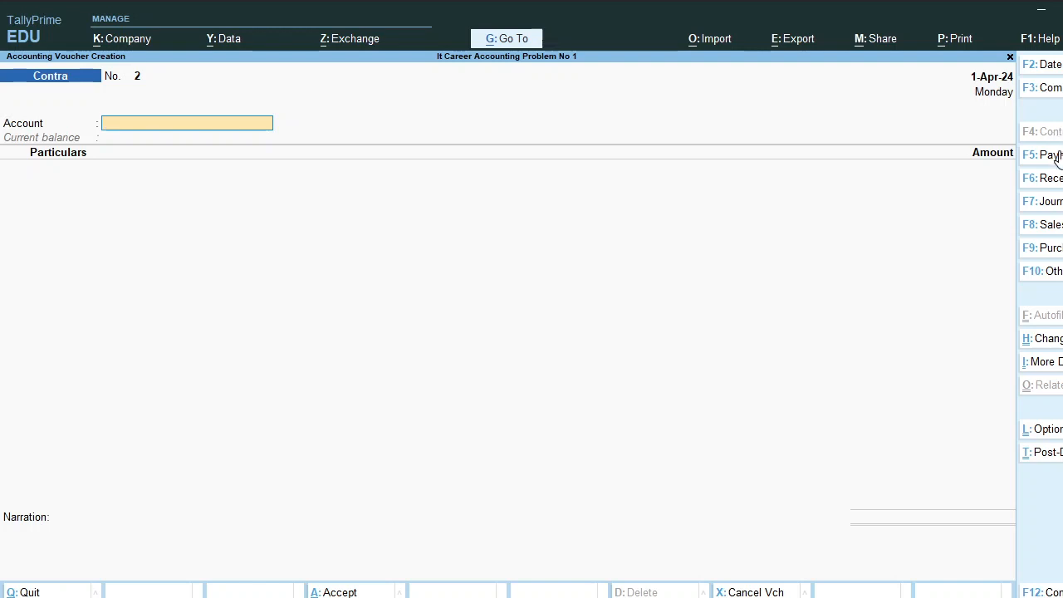
# Switch the voucher type from Contra to Payment using F5
pyautogui.click(1058, 158)
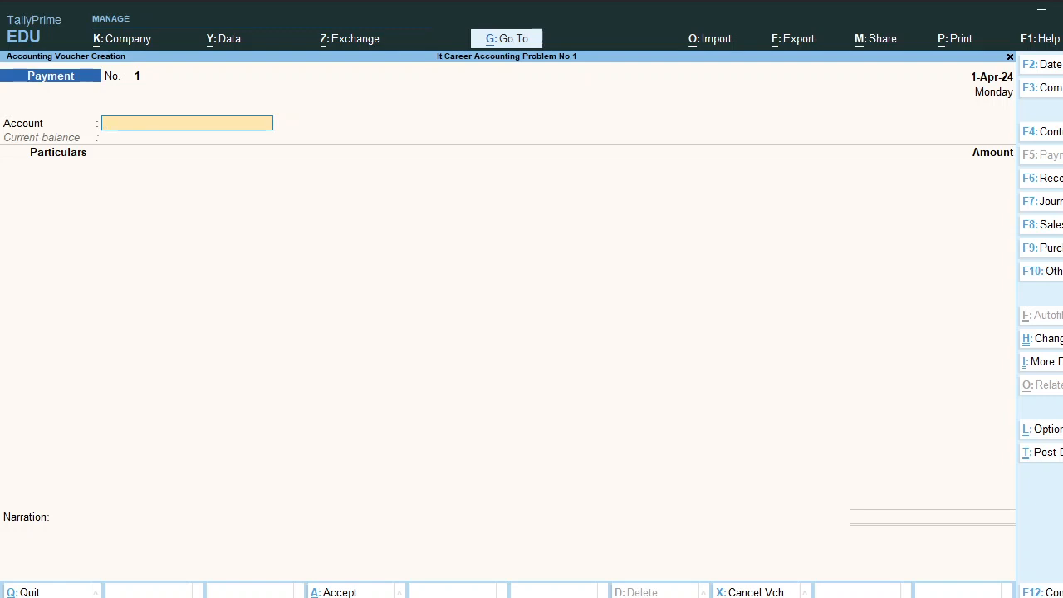
# Pay from Bank of Maharashtra to a new Salary A/c ledger under Indirect Expenses
pyautogui.write('Ba')
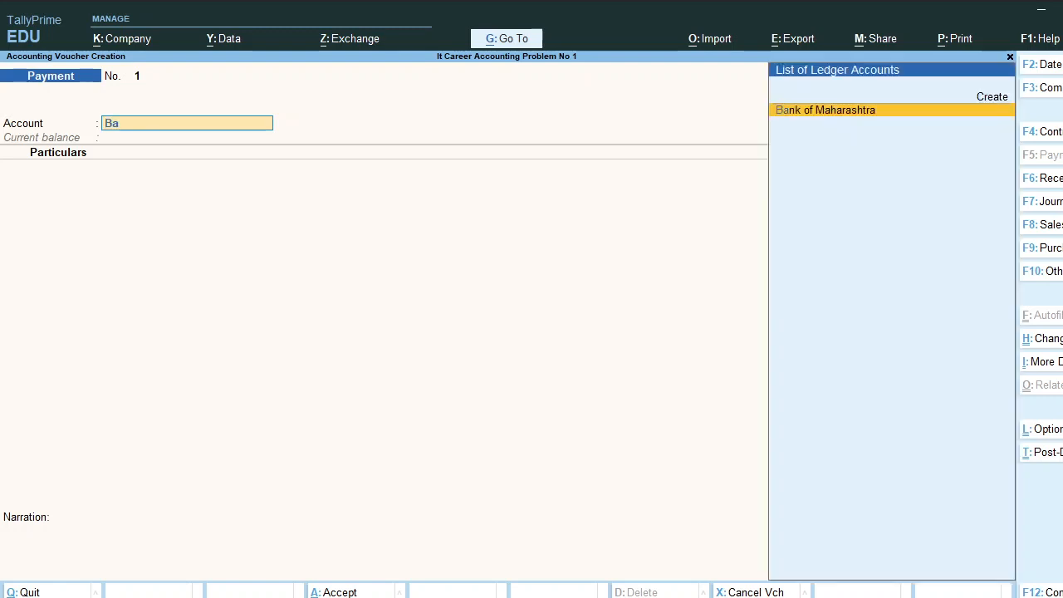
pyautogui.press('Return')
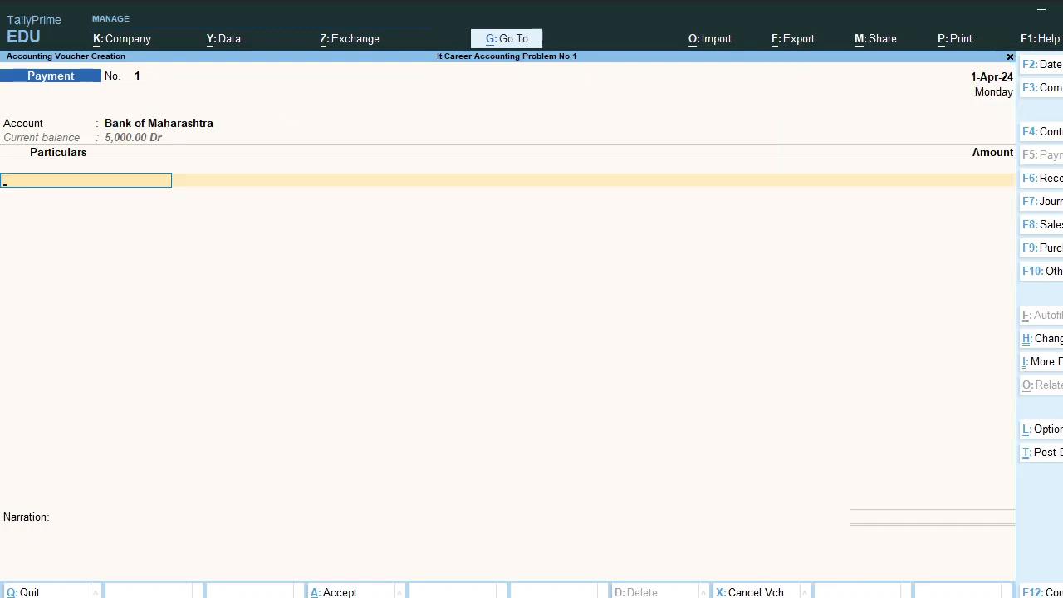
pyautogui.hotkey('alt', 'c')
pyautogui.write('Salary')
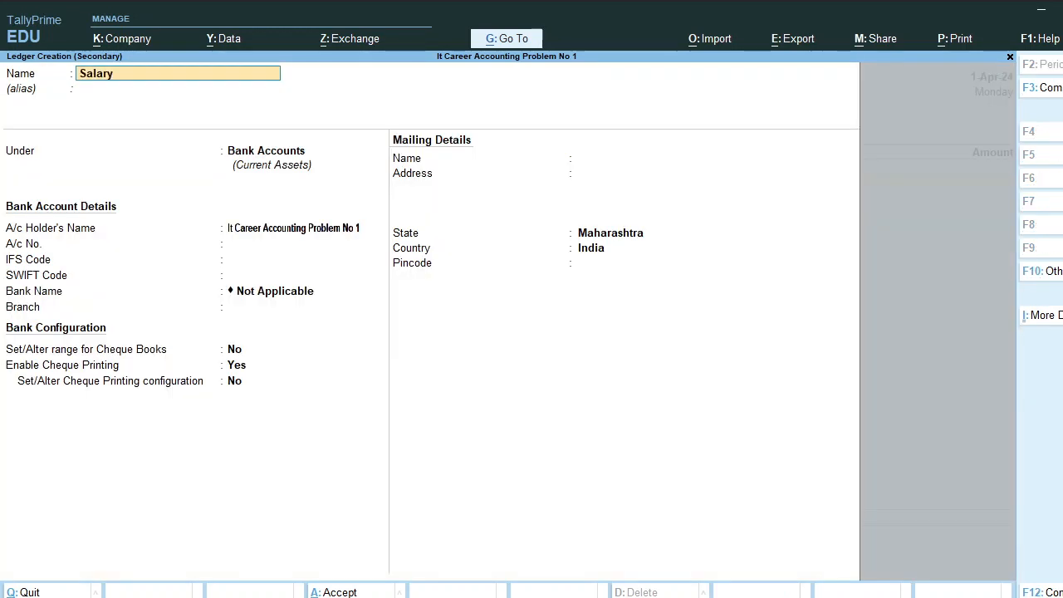
pyautogui.write(' A/c')
pyautogui.press('Return')
pyautogui.write('In')
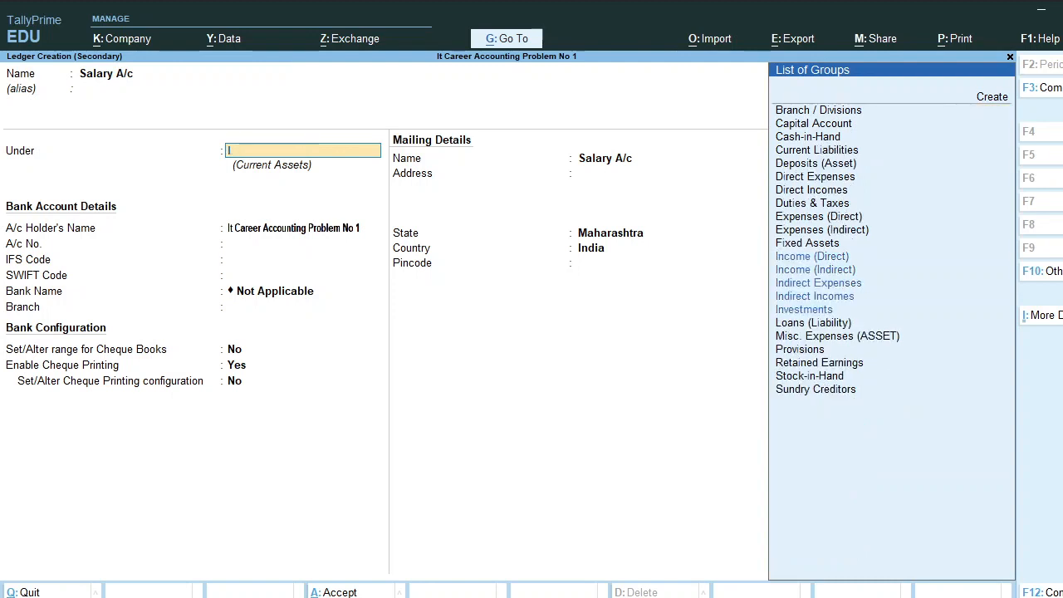
pyautogui.press('Down')
pyautogui.press('Down')
pyautogui.press('Down')
pyautogui.press('Down')
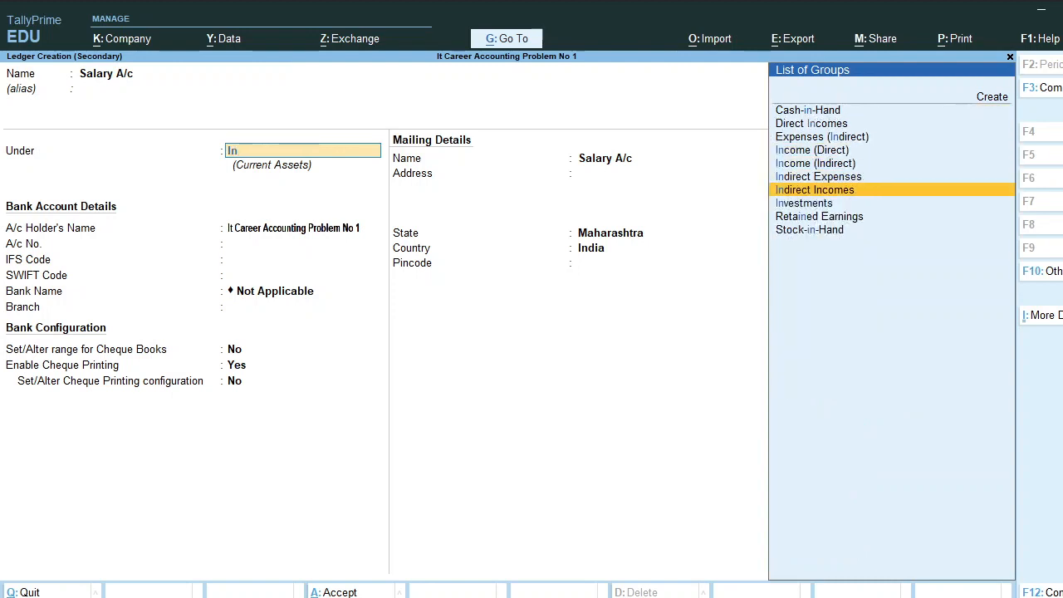
pyautogui.press('Up')
pyautogui.press('Return')
pyautogui.press('Return')
pyautogui.hotkey('ctrl', 'a')
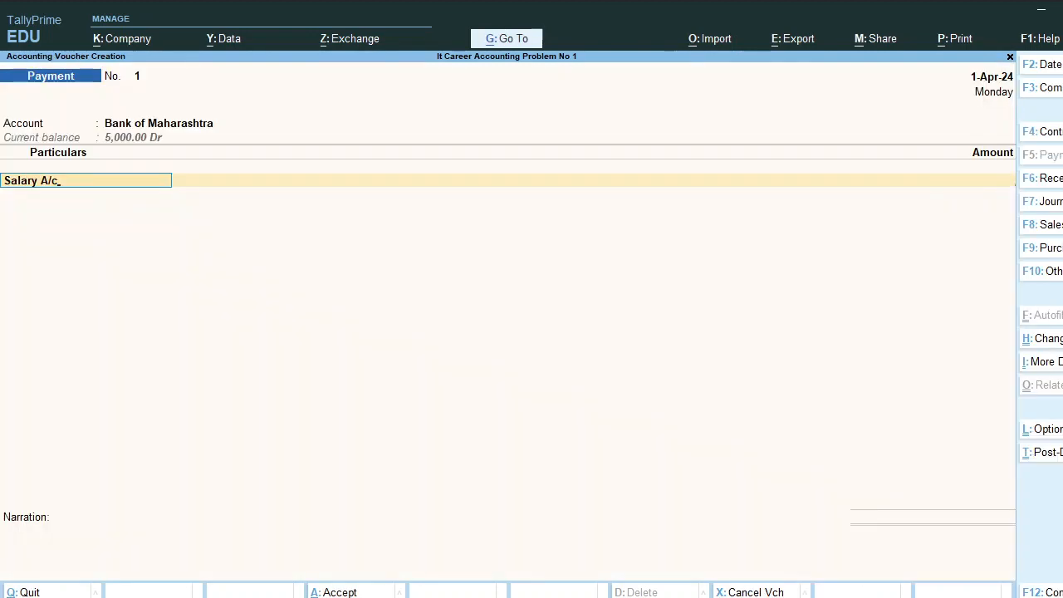
pyautogui.press('Return')
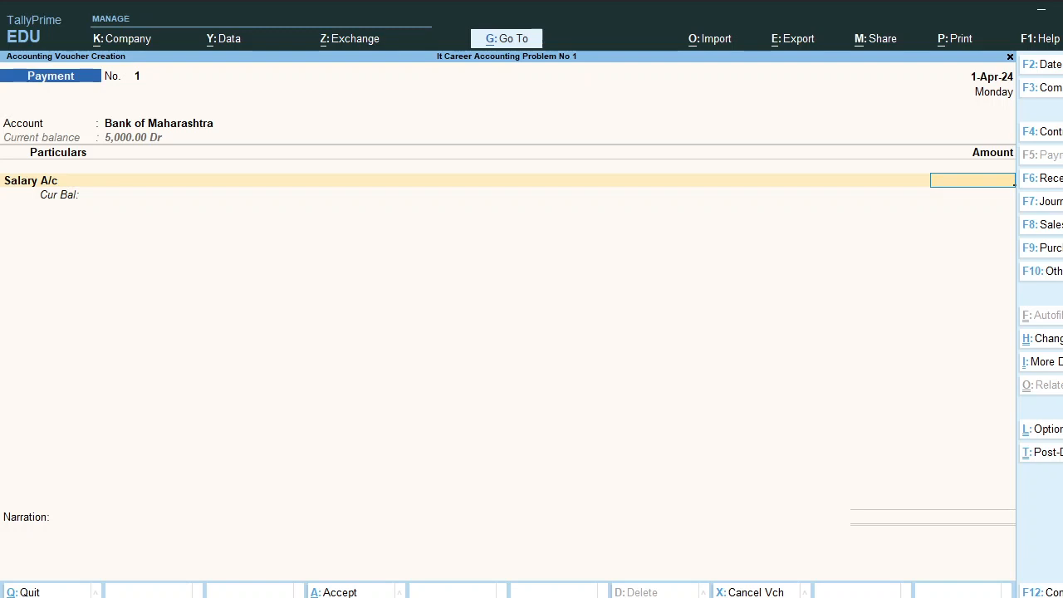
# Enter 5,000 with cheque allocation, narrate 'being salary paid by chq', and save the payment
pyautogui.write('5000')
pyautogui.press('Return')
pyautogui.press('Return')
pyautogui.press('Return')
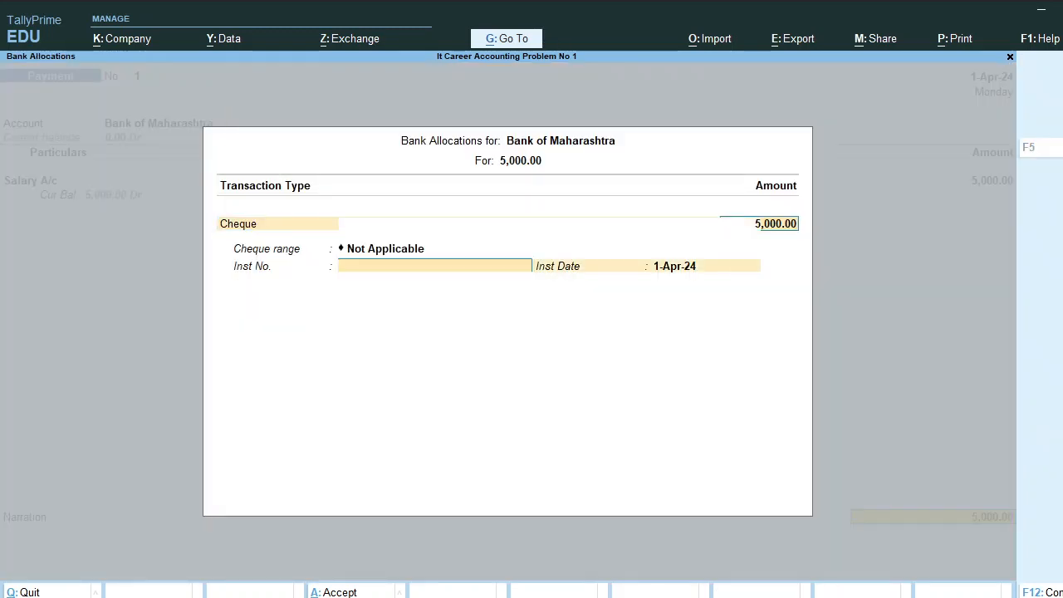
pyautogui.press('Return')
pyautogui.press('Return')
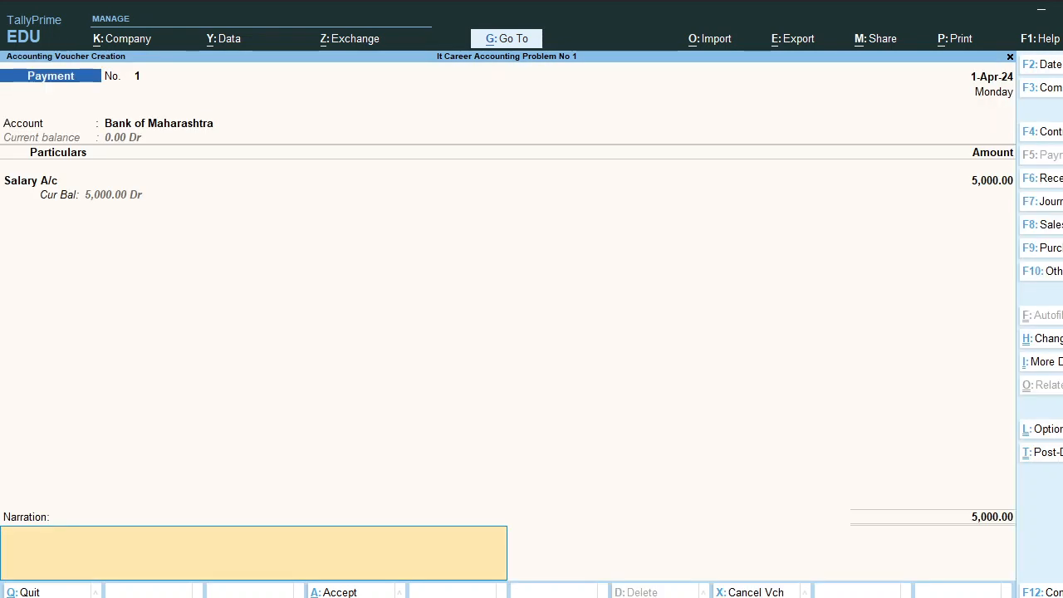
pyautogui.write('being slar')
pyautogui.press('BackSpace')
pyautogui.press('BackSpace')
pyautogui.press('BackSpace')
pyautogui.write('salary paid by ch')
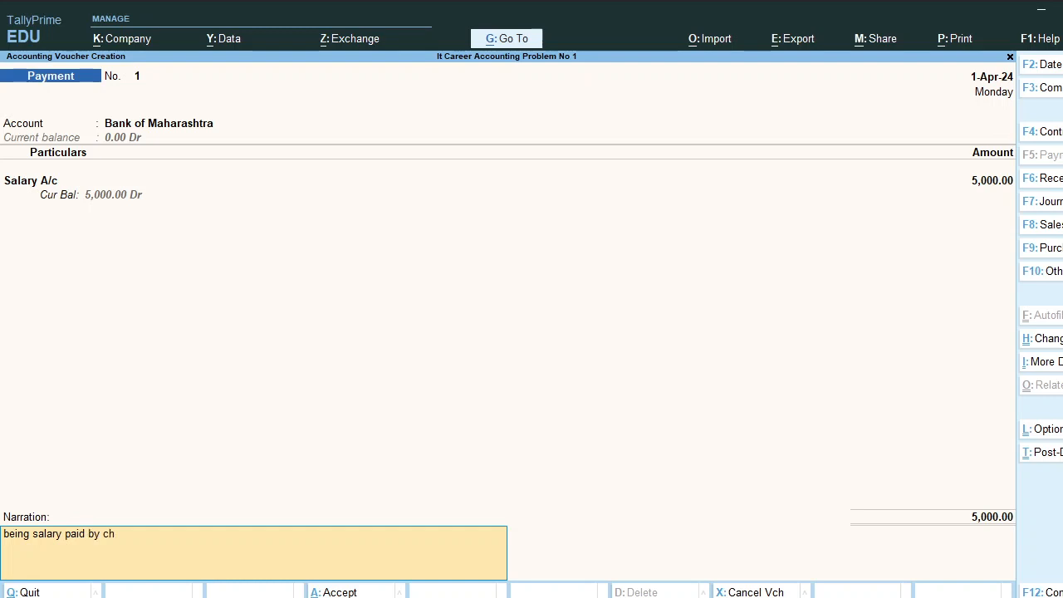
pyautogui.write('q')
pyautogui.press('Return')
pyautogui.press('Return')
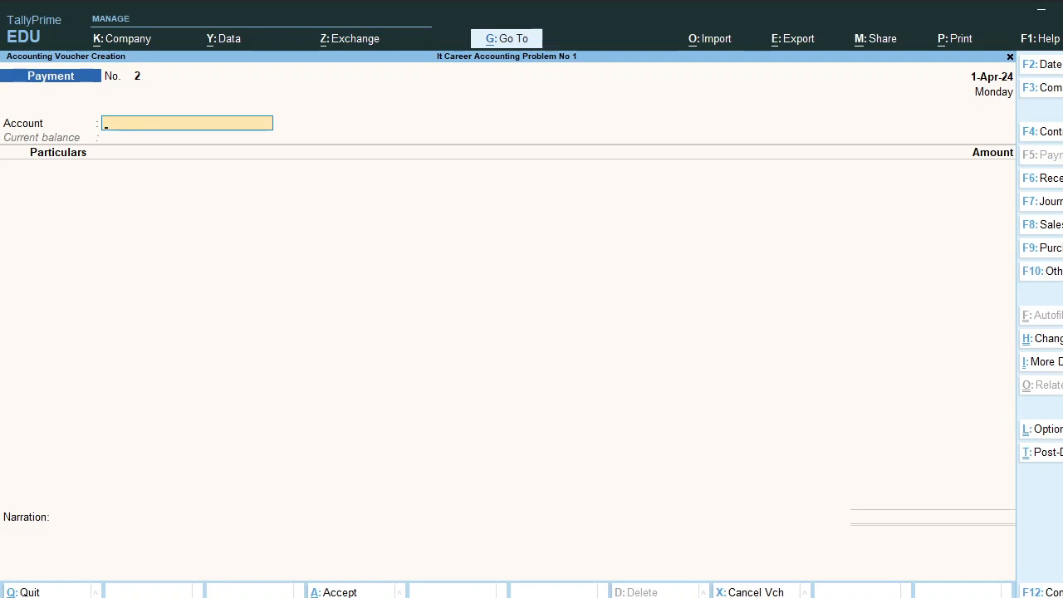
# Start a Purchase voucher with new Sundry Creditors party ledger Dnyansankul Prakashan
pyautogui.press('F9')
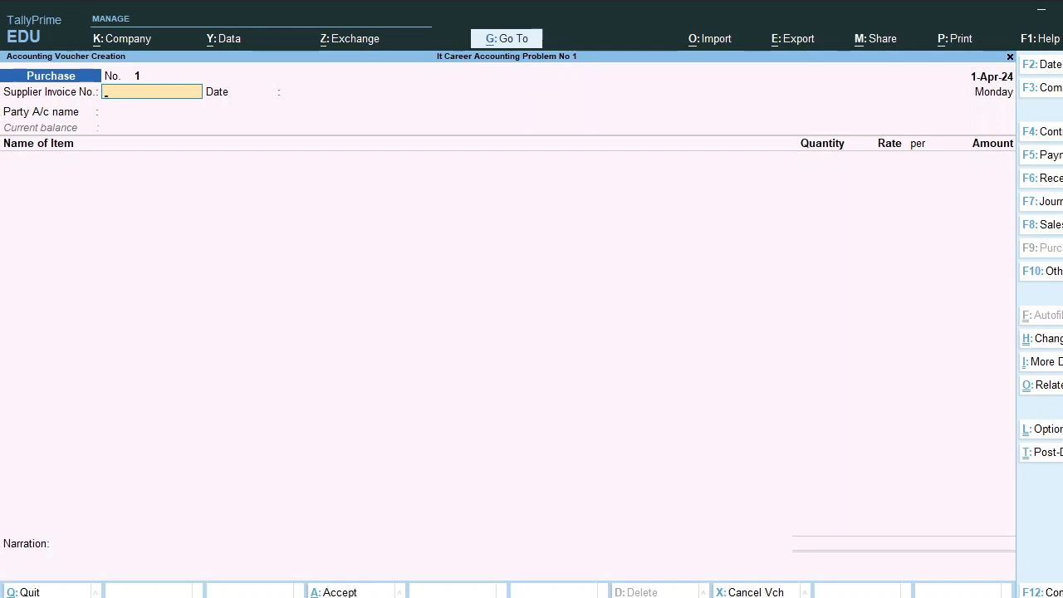
pyautogui.press('Return')
pyautogui.press('Return')
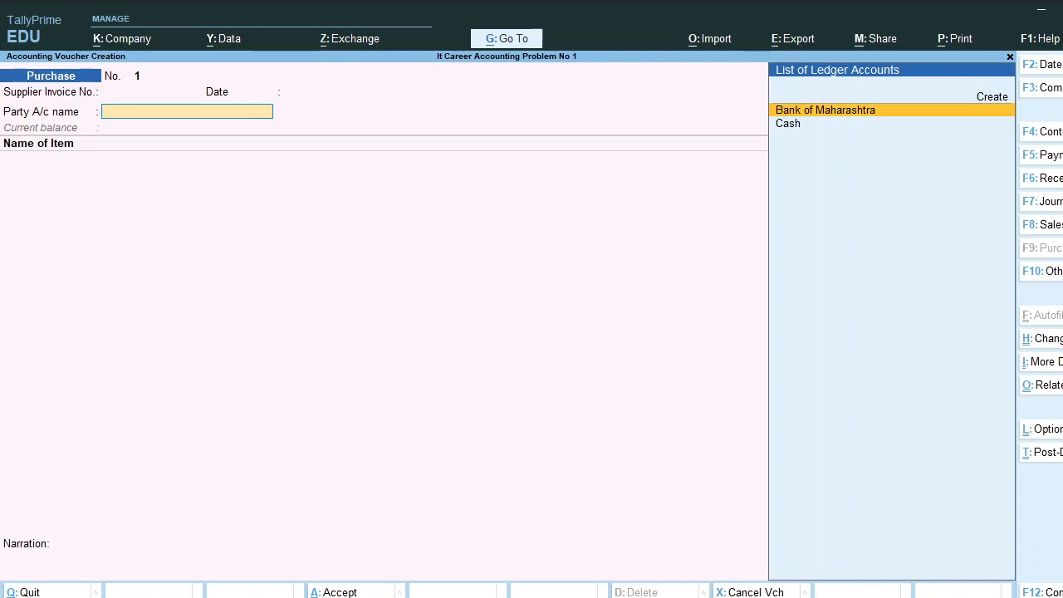
pyautogui.hotkey('alt', 'c')
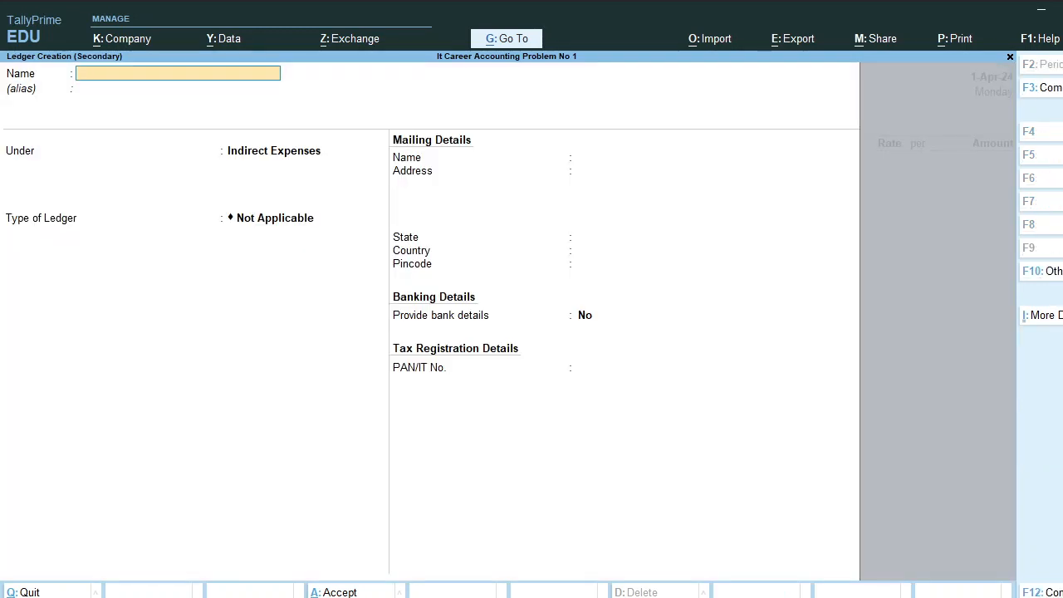
pyautogui.write('Dnyansanku')
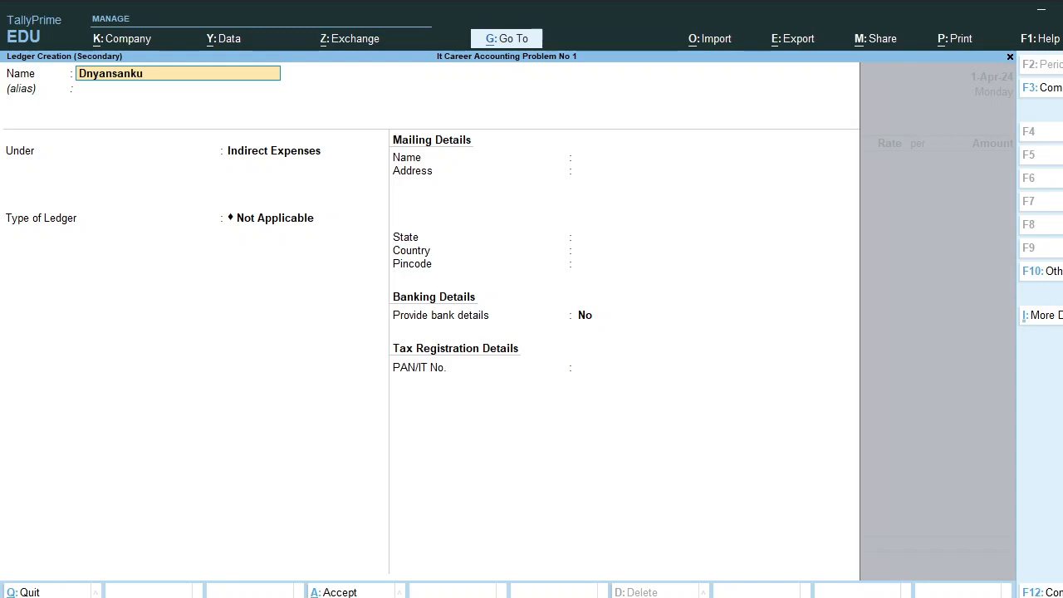
pyautogui.write('l Praka')
pyautogui.write('shan')
pyautogui.press('Return')
pyautogui.press('Return')
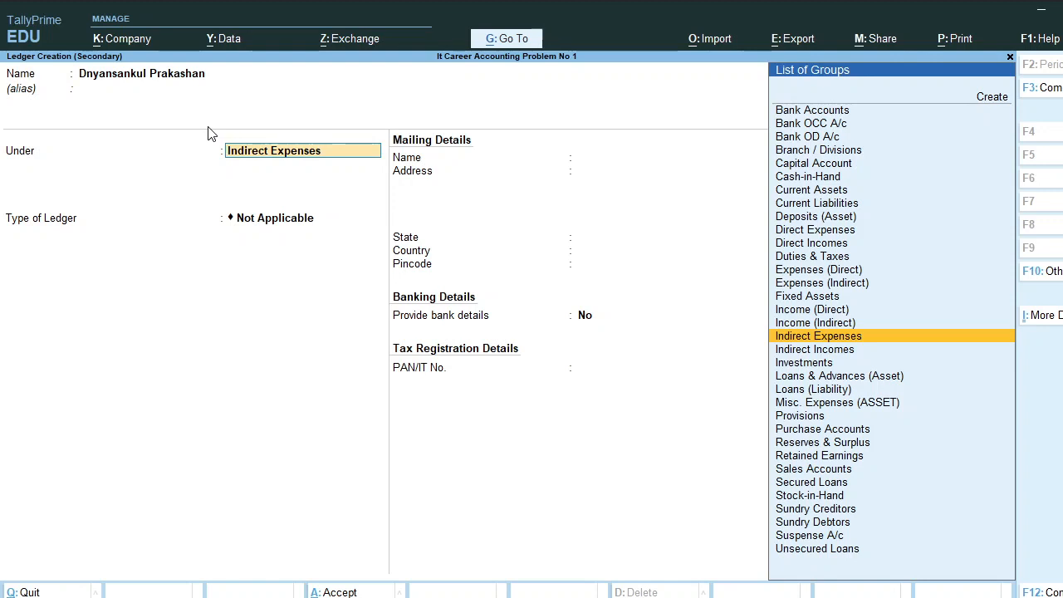
pyautogui.write('Cred')
pyautogui.press('Return')
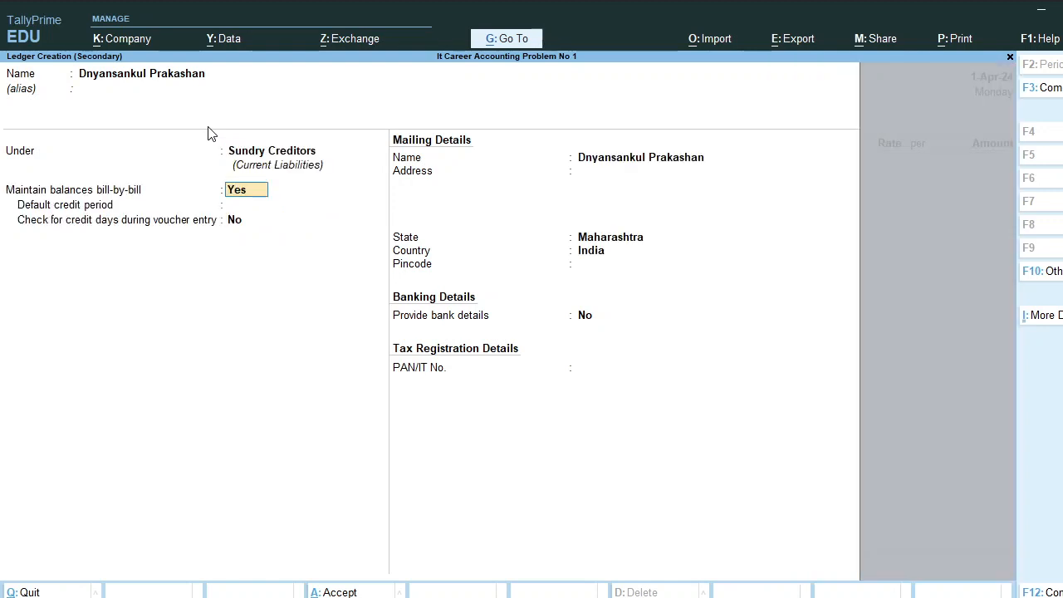
pyautogui.press('Return')
pyautogui.press('Return')
pyautogui.press('Return')
pyautogui.press('Return')
pyautogui.press('Return')
pyautogui.press('Return')
pyautogui.press('Return')
pyautogui.press('Return')
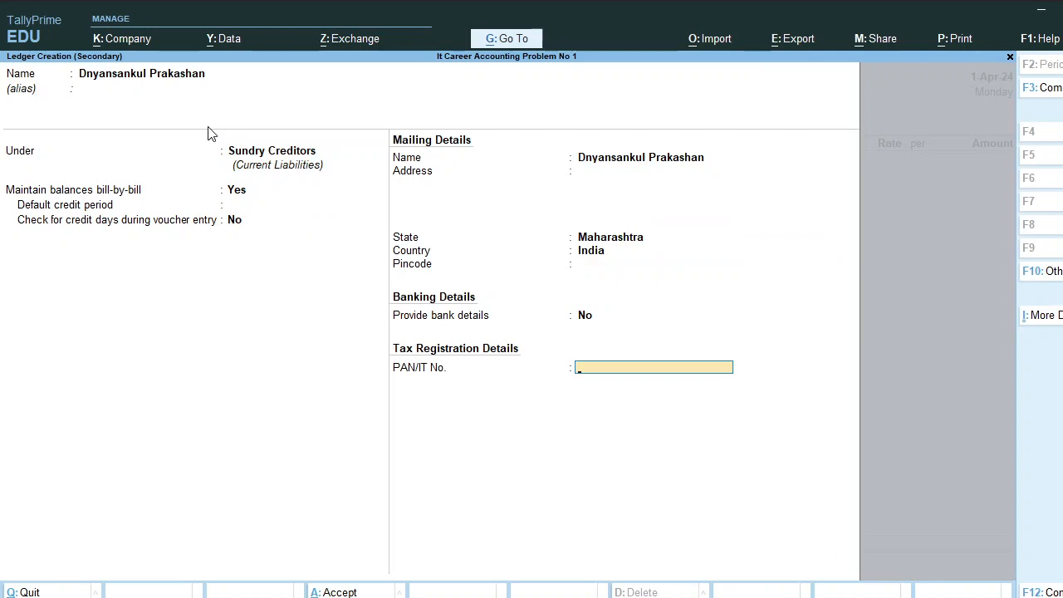
pyautogui.press('Return')
pyautogui.press('Return')
pyautogui.press('Return')
pyautogui.press('Return')
pyautogui.press('Return')
pyautogui.press('Return')
pyautogui.press('Return')
pyautogui.press('Return')
pyautogui.press('Return')
pyautogui.press('Return')
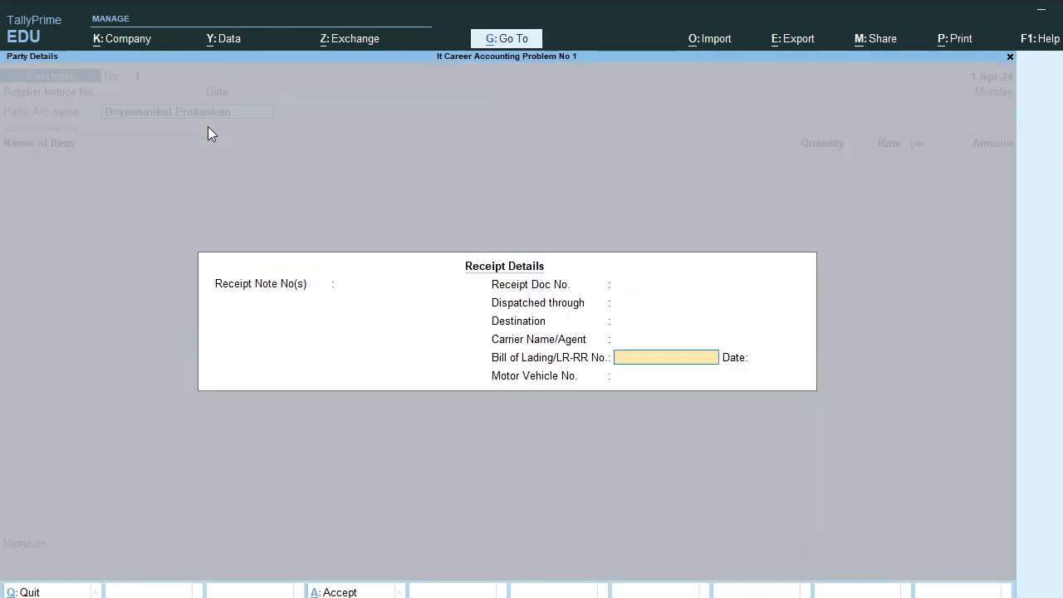
pyautogui.press('Return')
pyautogui.press('Return')
pyautogui.press('Return')
pyautogui.press('Return')
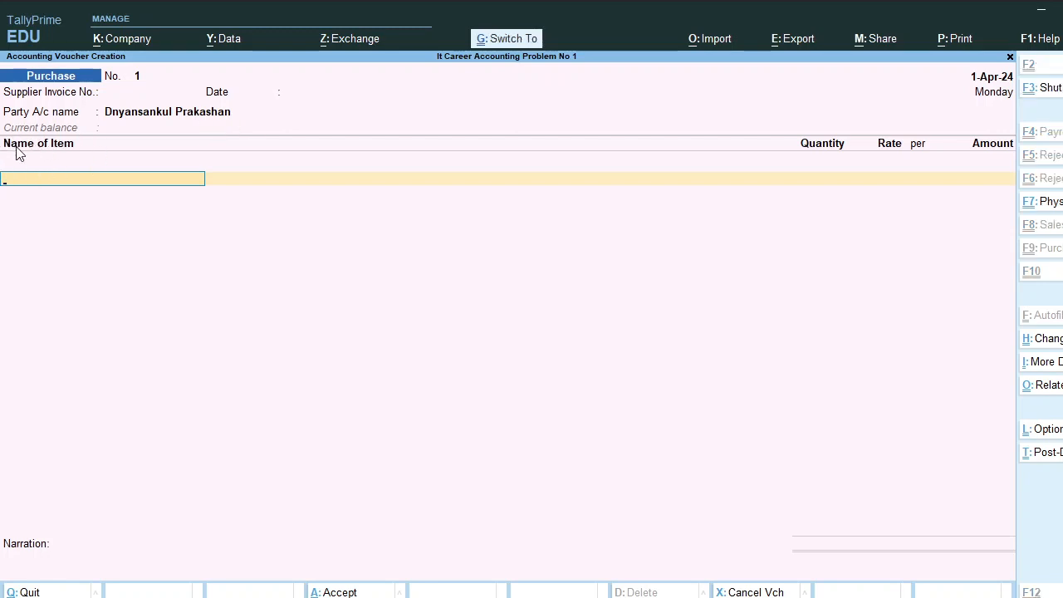
# Switch the Purchase voucher to Accounting Invoice mode
pyautogui.hotkey('ctrl', 'h')
pyautogui.press('Down')
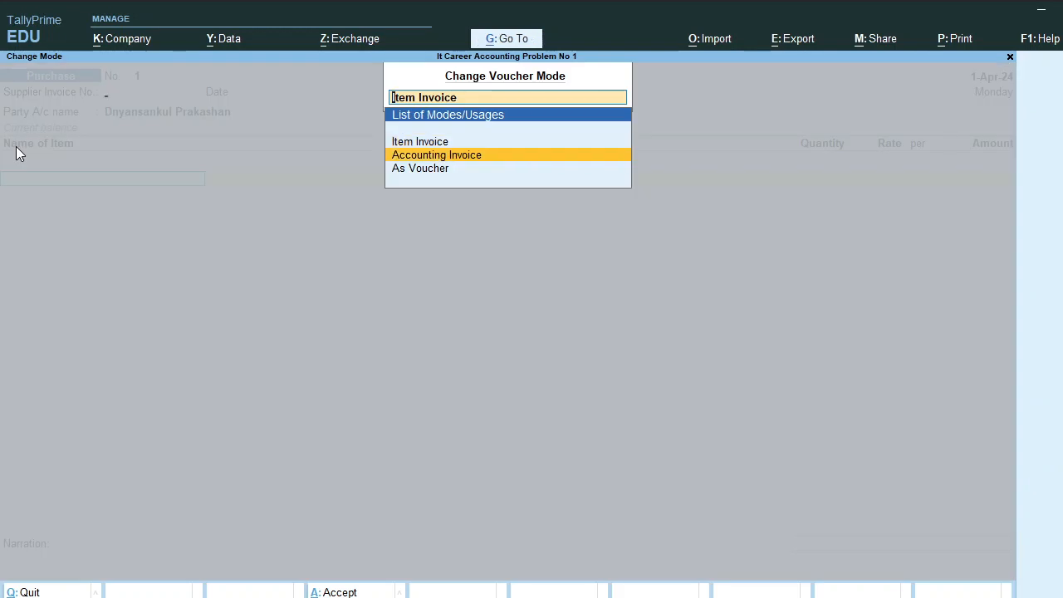
pyautogui.press('Return')
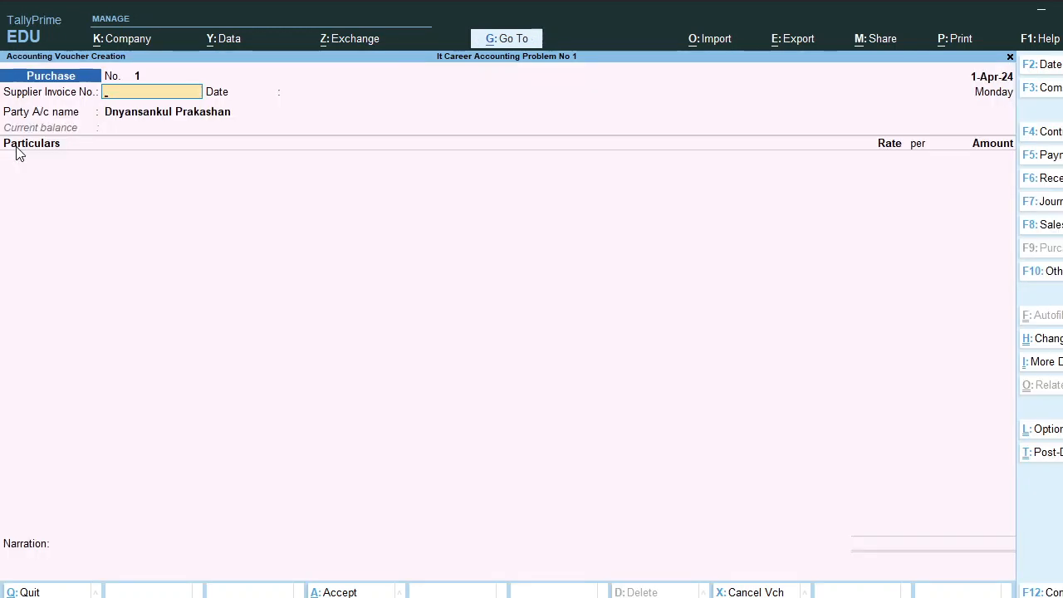
# Create a Purchase ledger under Purchase Accounts and enter 5,000 against New Ref 1
pyautogui.click(30, 175)
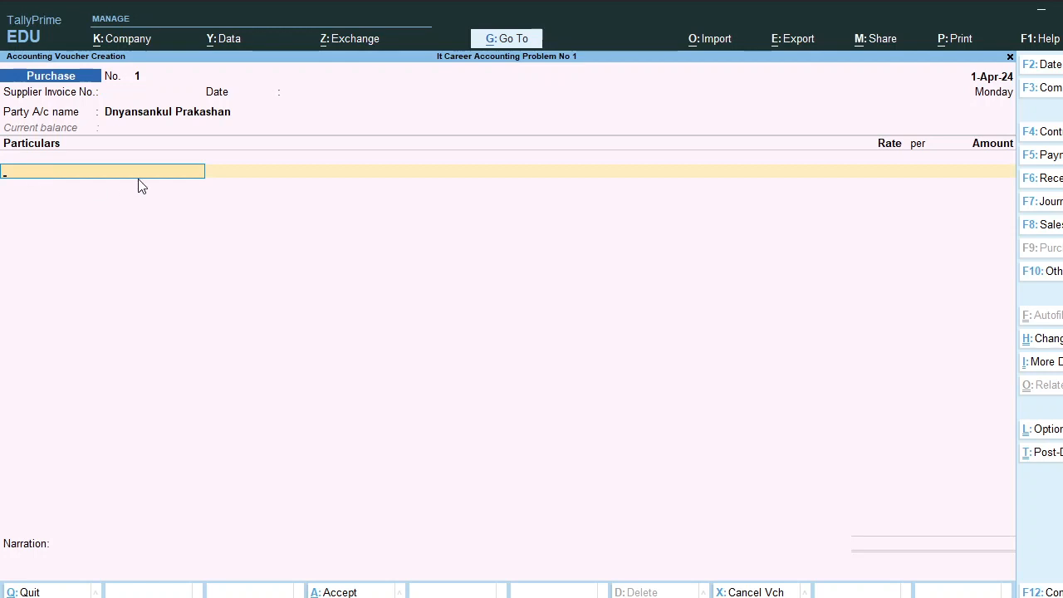
pyautogui.hotkey('alt', 'c')
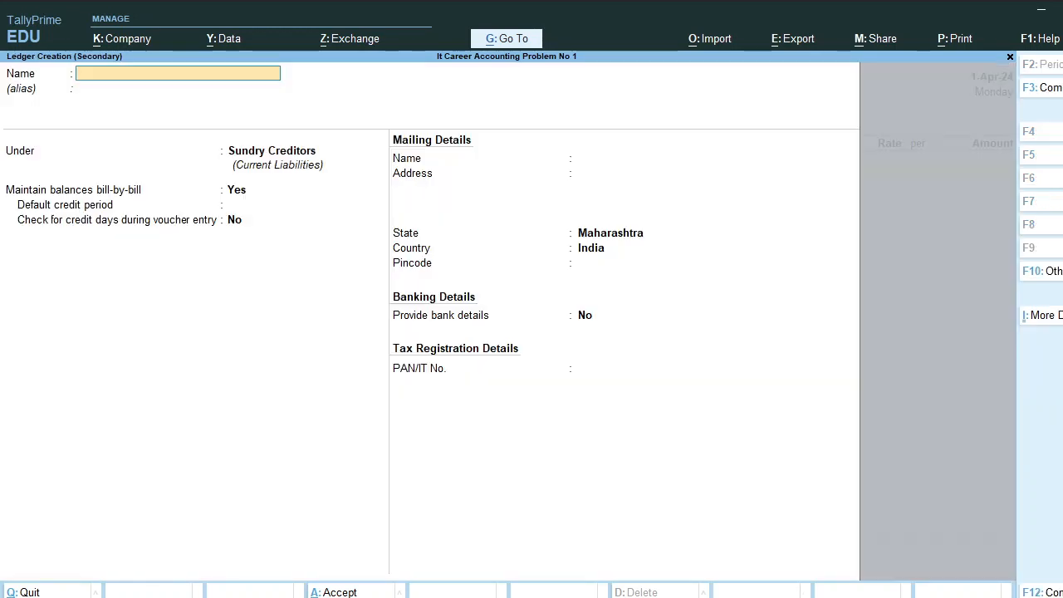
pyautogui.write('Purchase')
pyautogui.press('Return')
pyautogui.press('Return')
pyautogui.write('Pu')
pyautogui.press('Return')
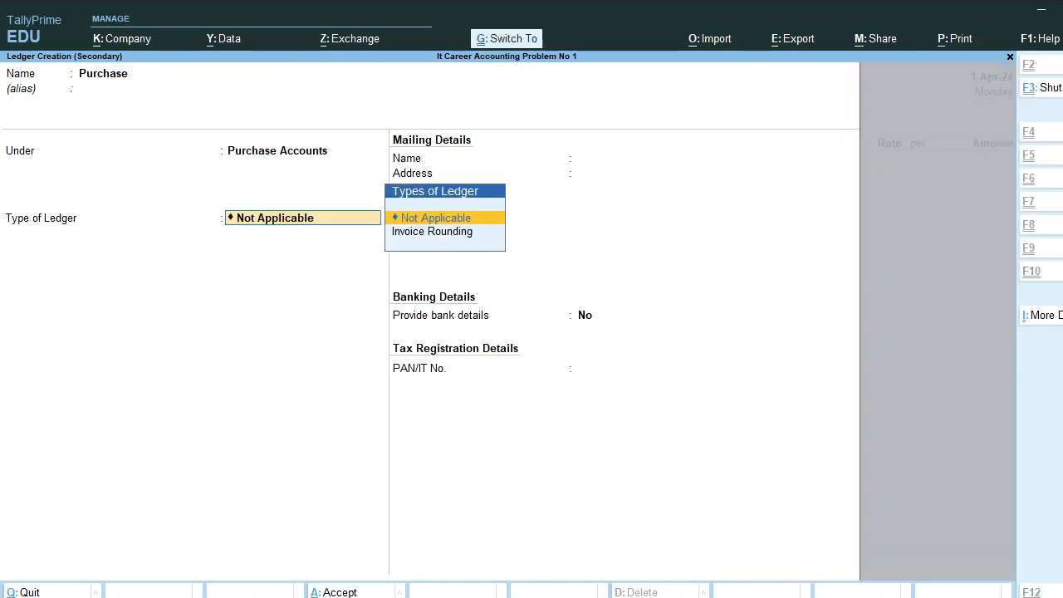
pyautogui.hotkey('ctrl', 'a')
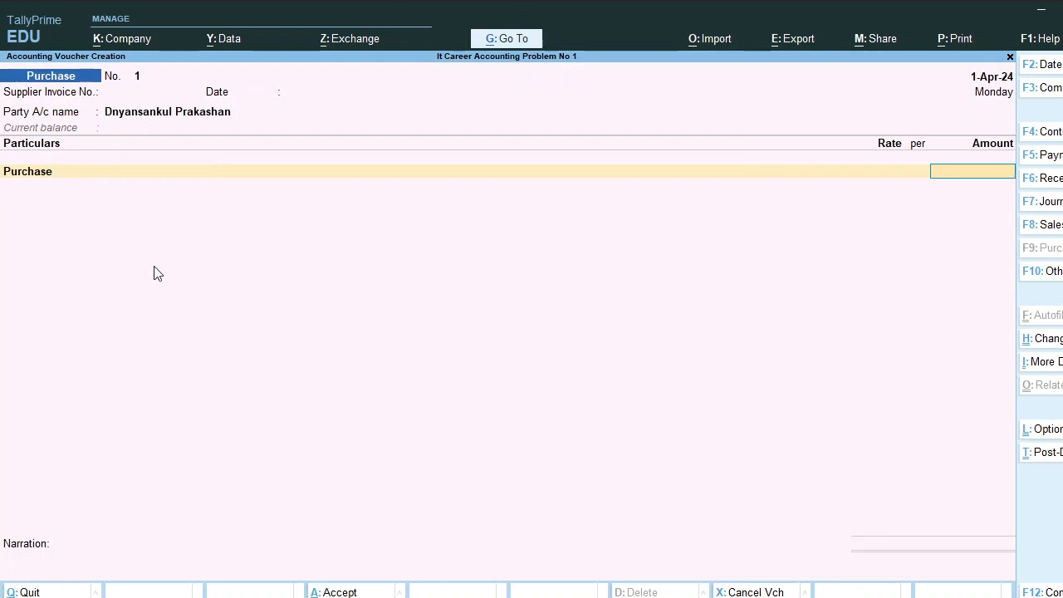
pyautogui.write('5000')
pyautogui.press('Return')
pyautogui.press('Return')
pyautogui.press('Return')
pyautogui.press('Return')
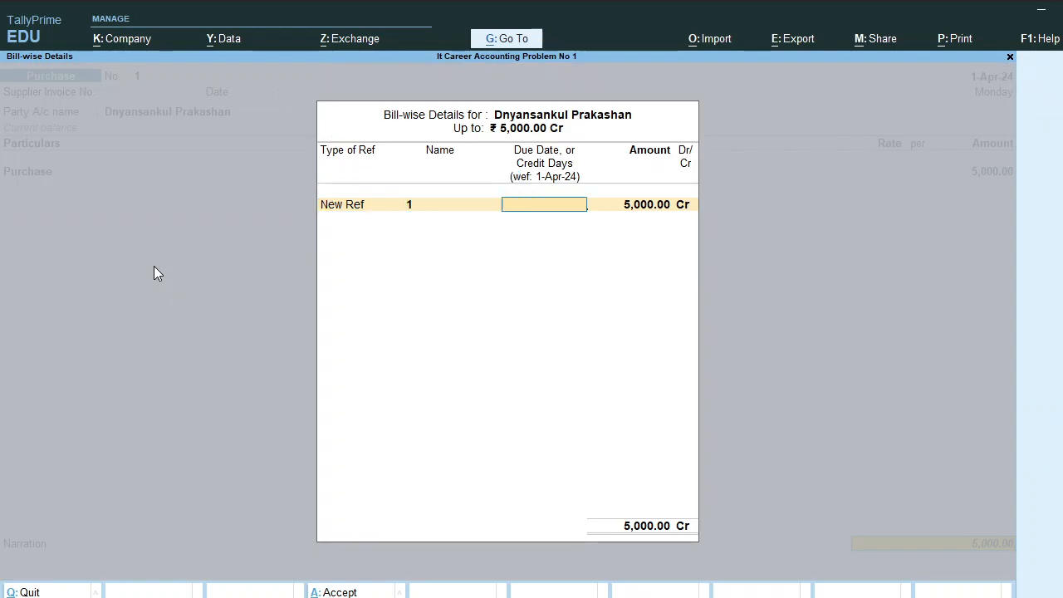
pyautogui.press('Return')
pyautogui.press('Return')
pyautogui.press('Return')
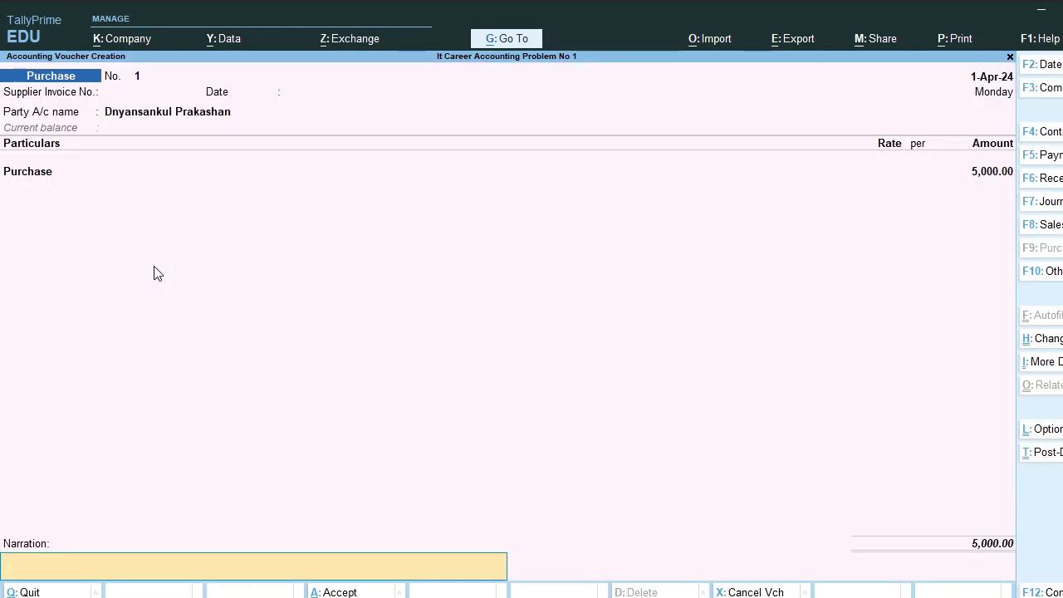
# Save Purchase No. 1 with the narration 'being purchase book from dnyansankul prakashan'
pyautogui.write('being purchase bo')
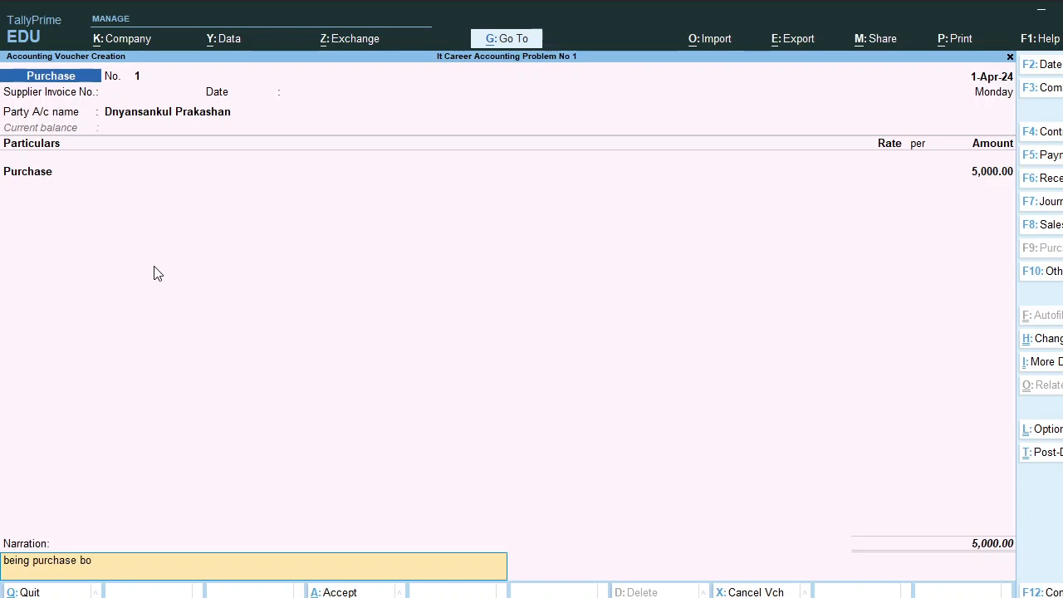
pyautogui.write('ok from dnyansankul prakashan')
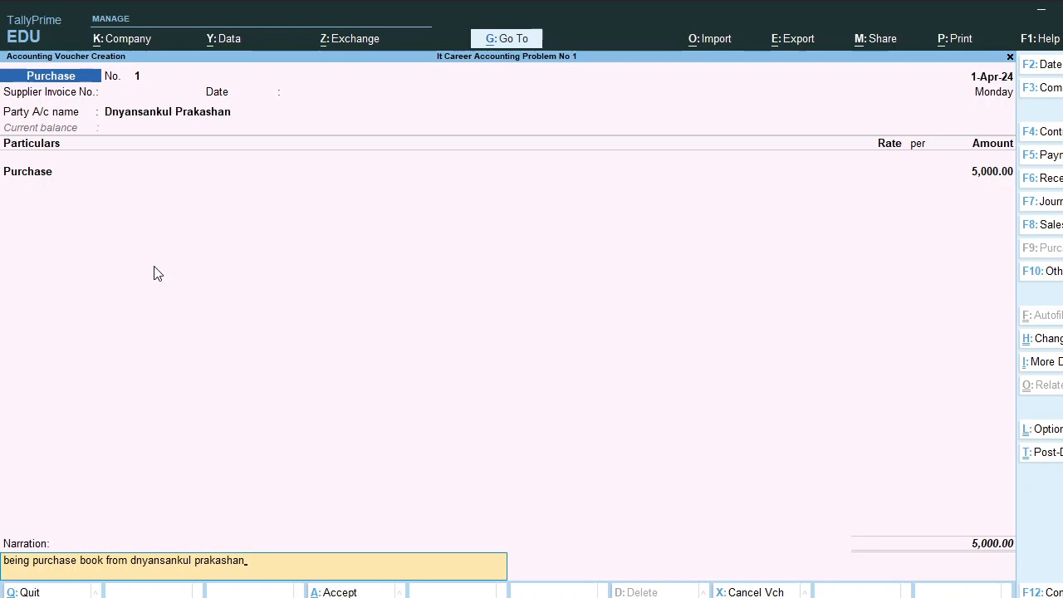
pyautogui.press('Return')
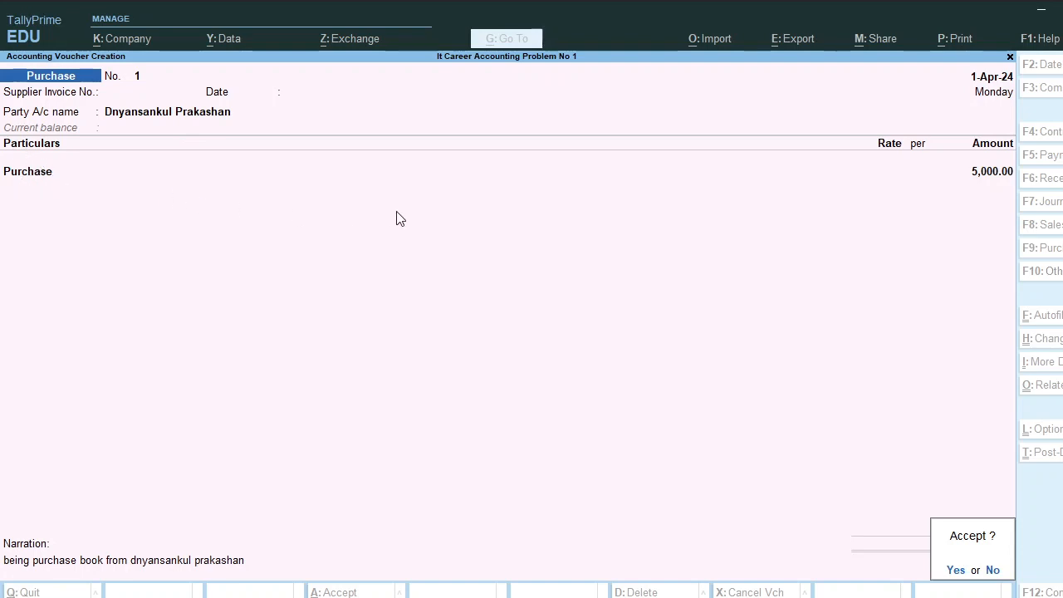
pyautogui.press('Return')
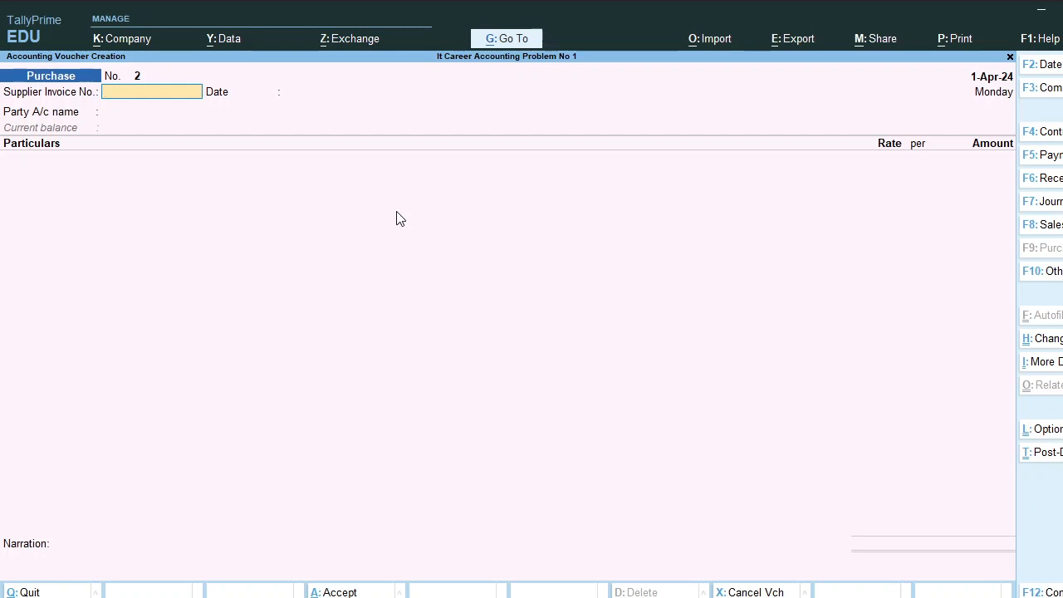
# Start a Sales voucher with new Sundry Debtors party ledger Sanjay Prakashan
pyautogui.click(1047, 226)
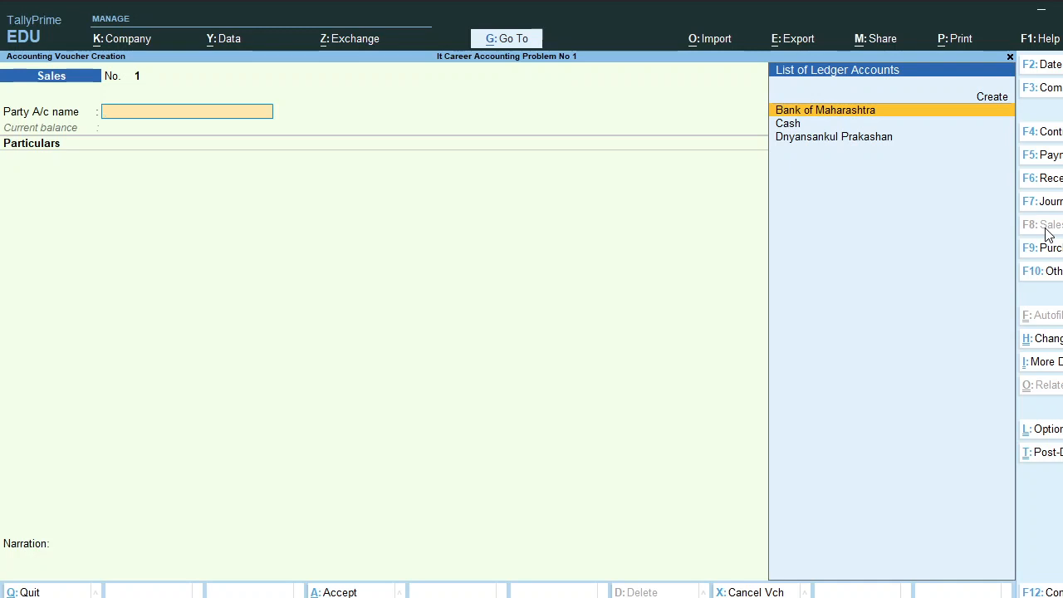
pyautogui.hotkey('alt', 'c')
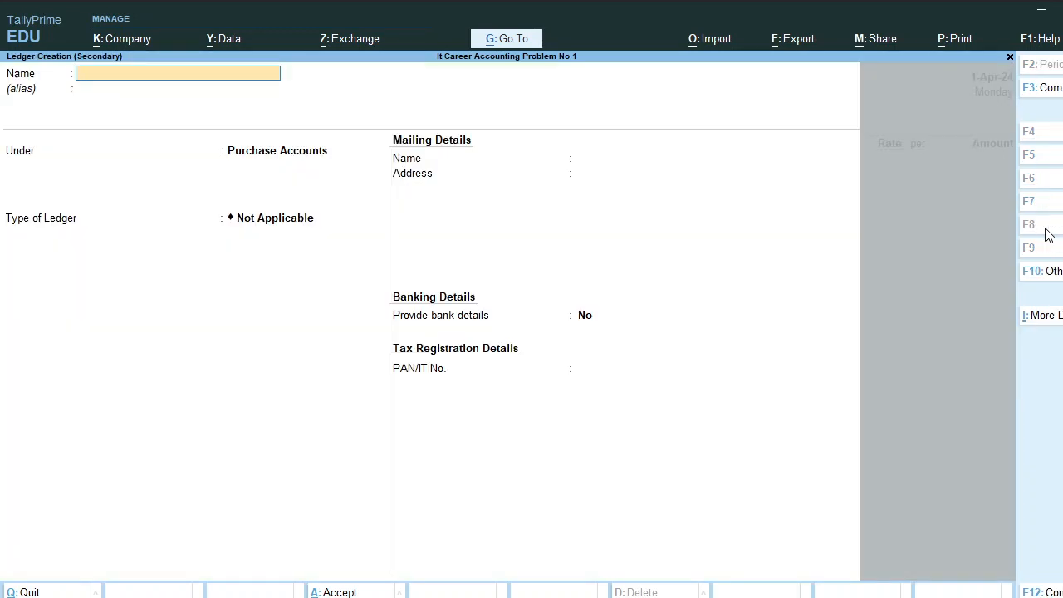
pyautogui.write('Sanjay Praka')
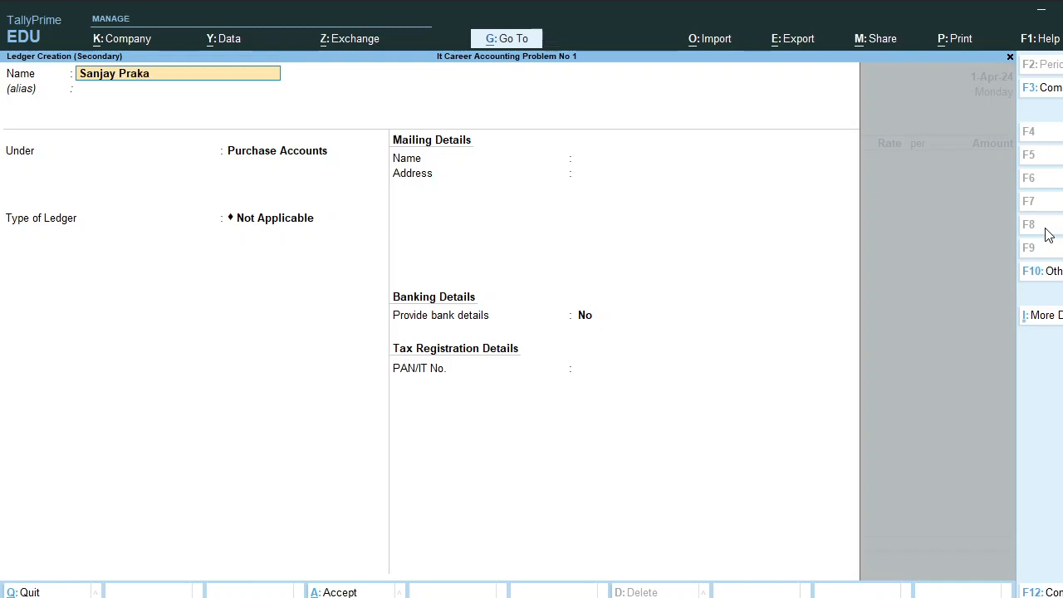
pyautogui.write('shan')
pyautogui.press('Return')
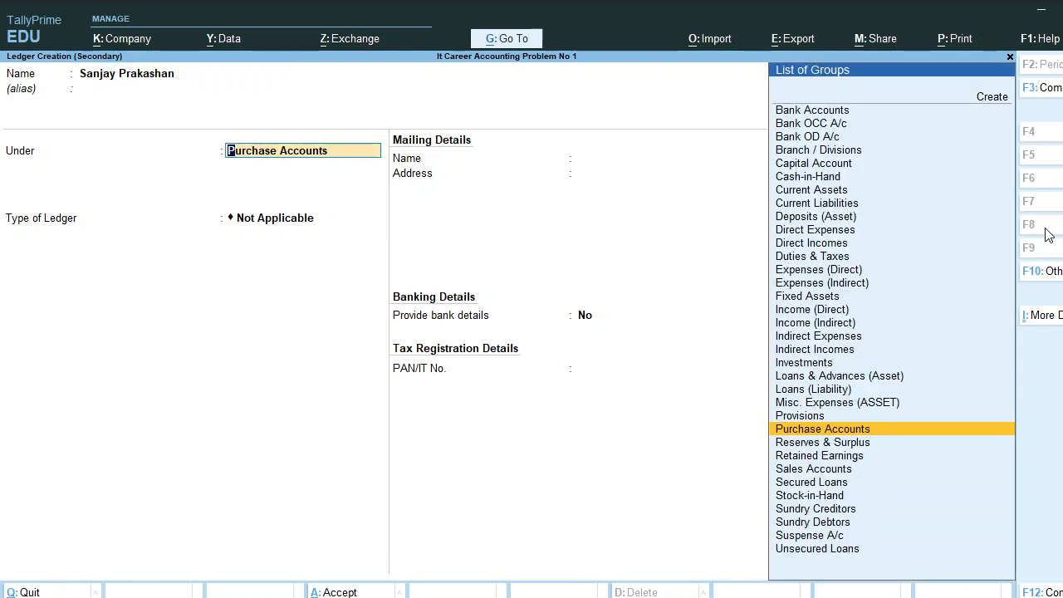
pyautogui.write('Deb')
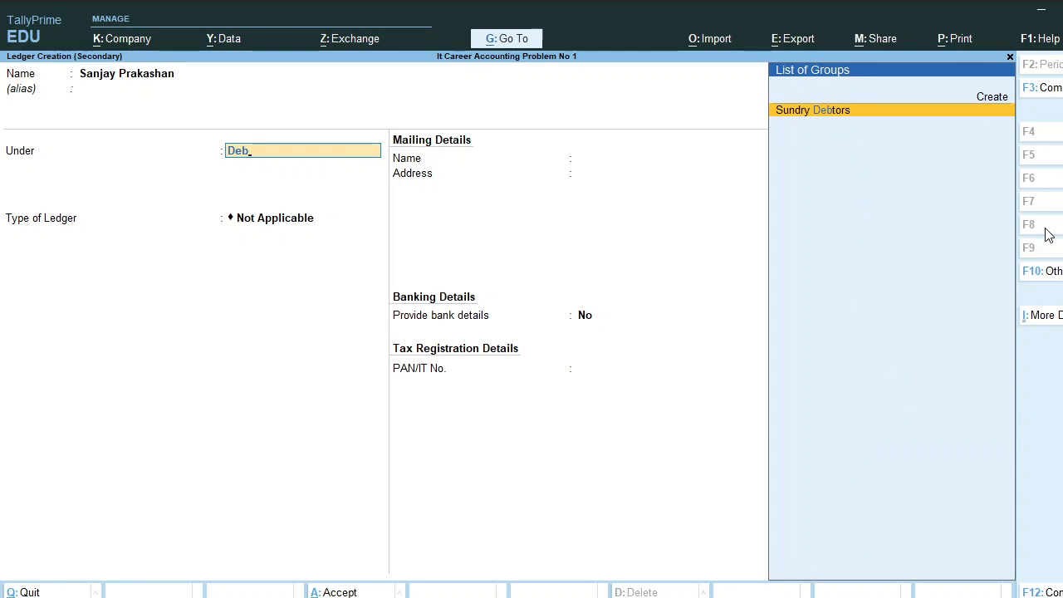
pyautogui.press('Return')
pyautogui.press('Return')
pyautogui.press('Return')
pyautogui.press('Return')
pyautogui.press('Return')
pyautogui.press('Return')
pyautogui.press('Return')
pyautogui.press('Return')
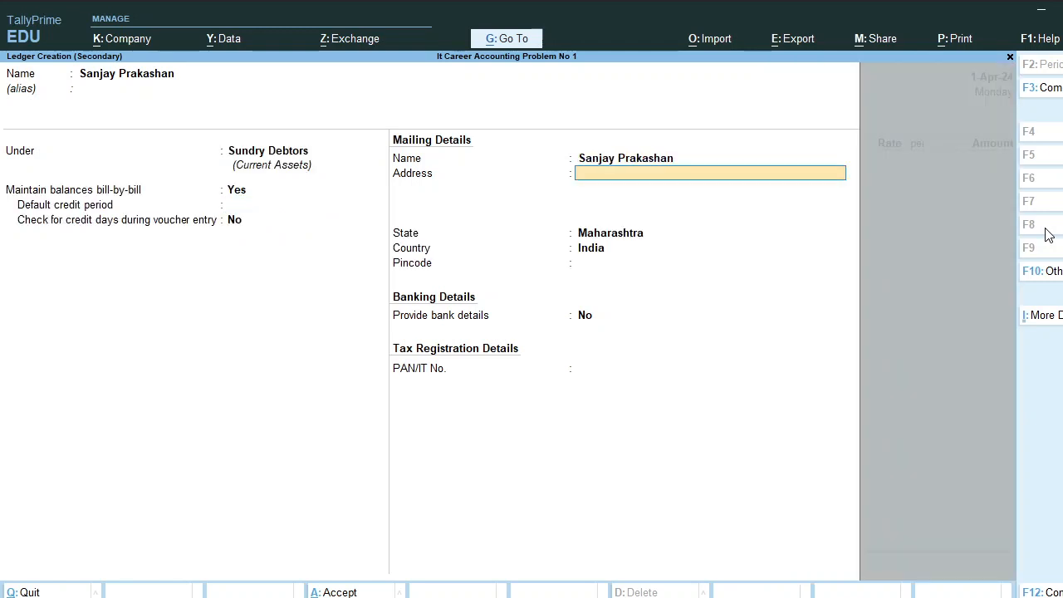
pyautogui.press('Return')
pyautogui.press('Return')
pyautogui.press('Return')
pyautogui.press('Return')
pyautogui.press('Return')
pyautogui.press('Return')
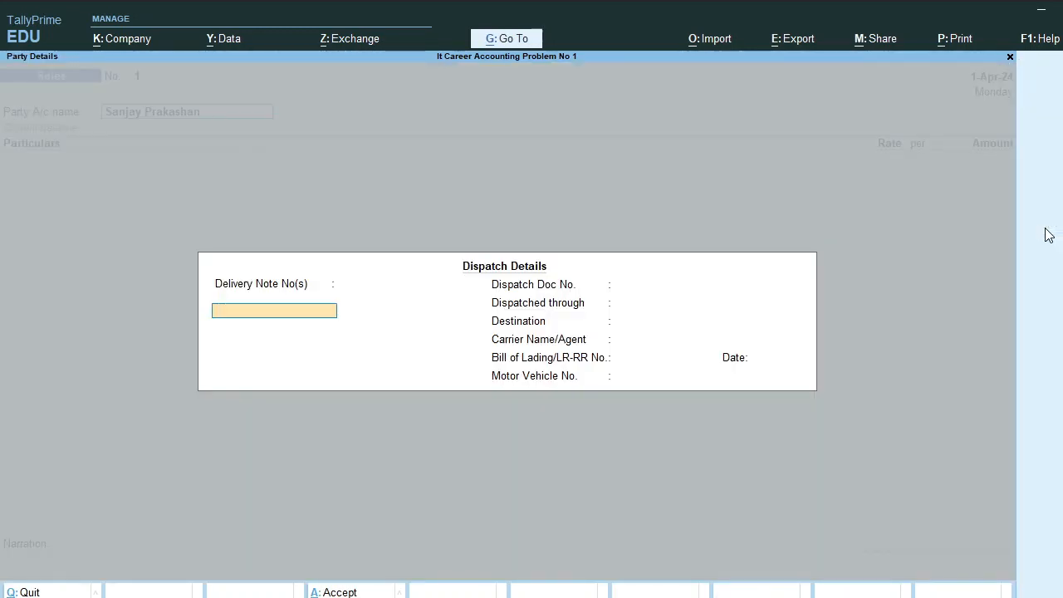
pyautogui.press('Return')
pyautogui.press('Return')
pyautogui.press('Return')
pyautogui.press('Return')
pyautogui.press('Return')
pyautogui.press('Return')
pyautogui.press('Return')
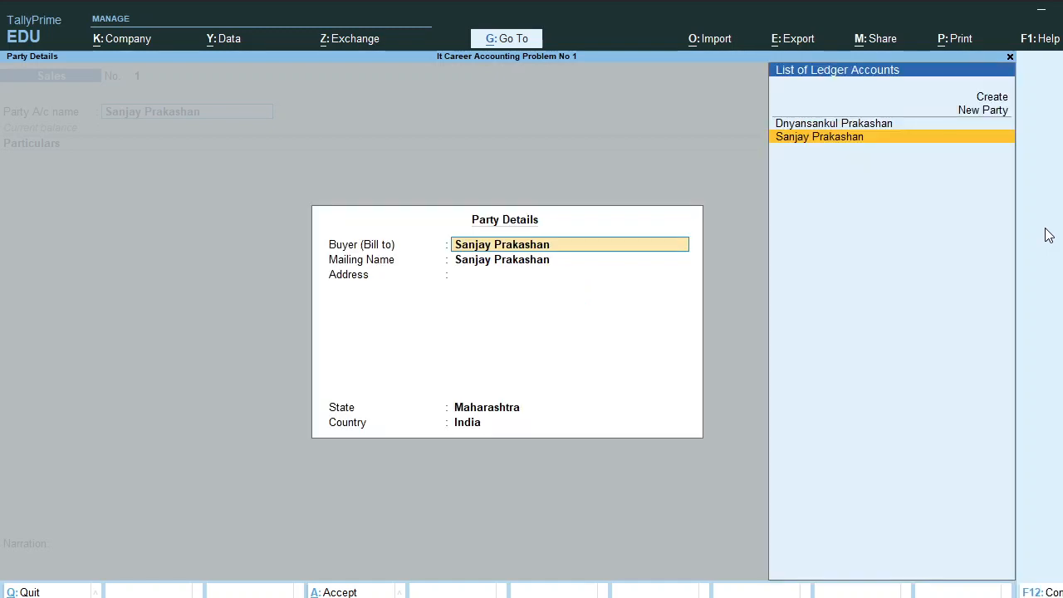
pyautogui.press('Return')
pyautogui.press('Return')
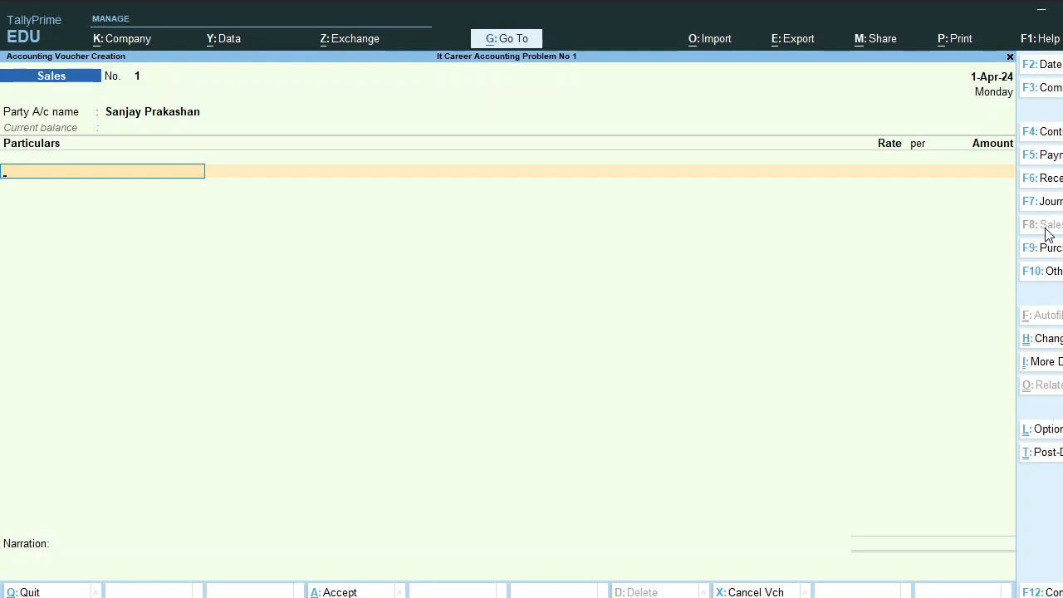
# Begin creating a Particulars ledger named Sales
pyautogui.hotkey('alt', 'c')
pyautogui.write('Sales')
pyautogui.press('Return')
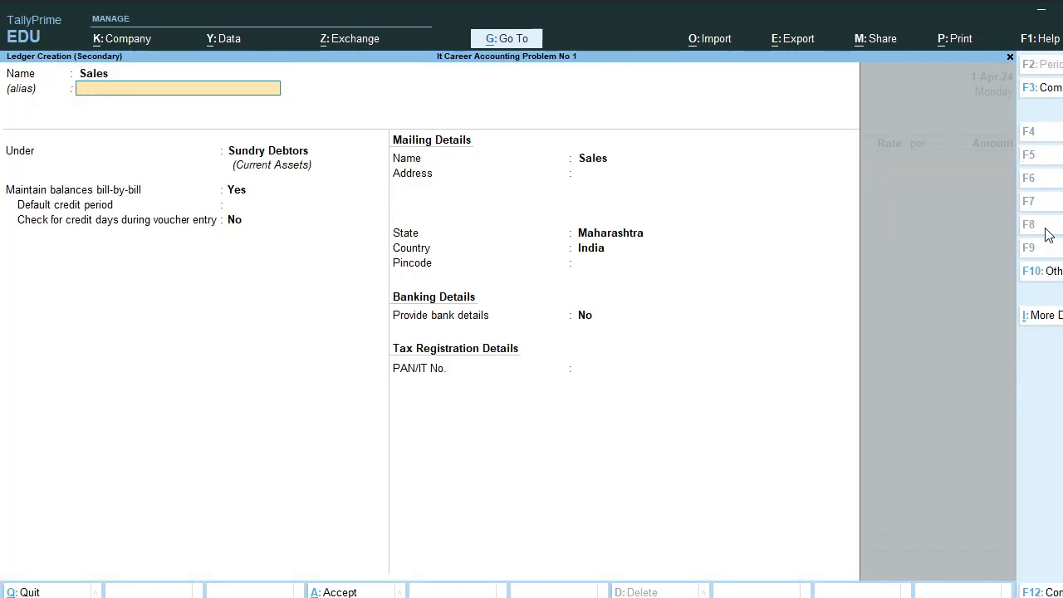
# Rename the new ledger to Sales A/c and place it under Sales Accounts
pyautogui.press('Return')
pyautogui.press('BackSpace')
pyautogui.press('BackSpace')
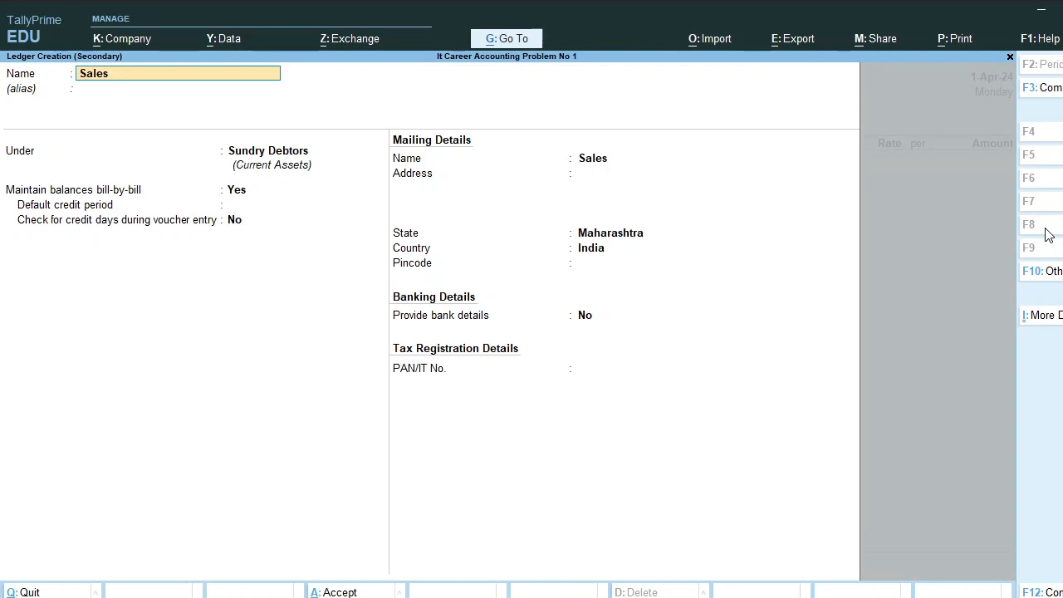
pyautogui.write('A/c')
pyautogui.press('Return')
pyautogui.write('Sa')
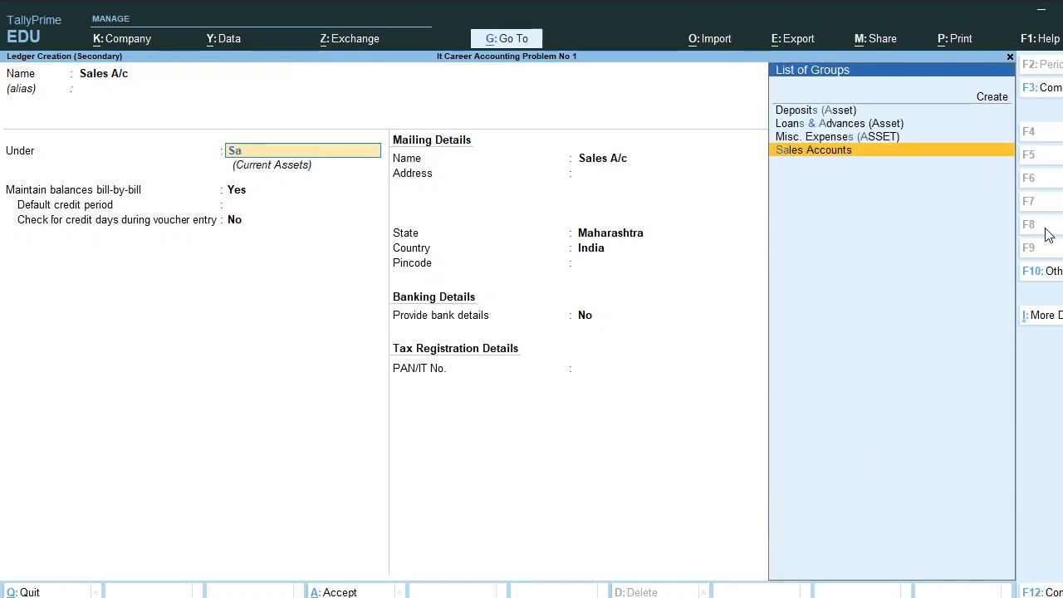
pyautogui.press('Return')
pyautogui.press('Return')
pyautogui.press('Return')
pyautogui.press('Return')
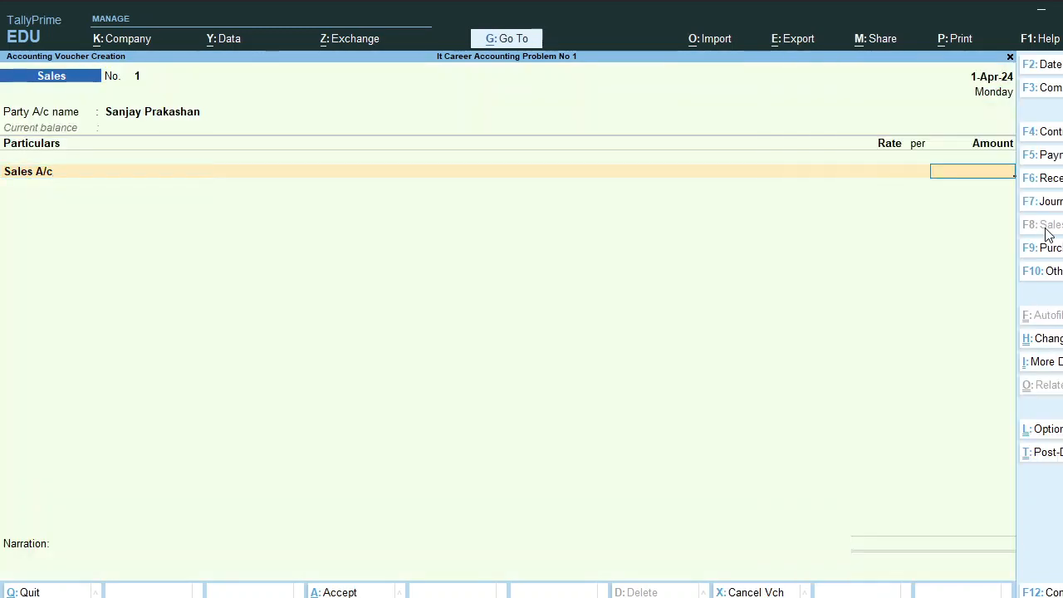
# Enter 50,000 and save with the narration 'being sales book to dnyansankul prakshan'
pyautogui.write('50,')
pyautogui.write('0000')
pyautogui.press('Return')
pyautogui.press('Return')
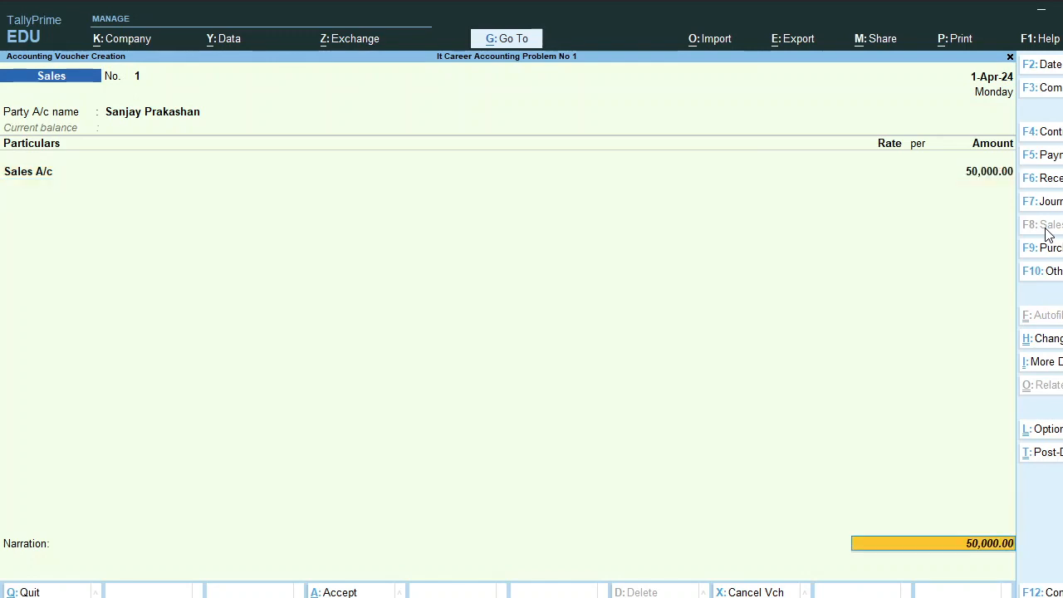
pyautogui.press('Return')
pyautogui.press('Return')
pyautogui.press('Return')
pyautogui.press('Return')
pyautogui.press('Return')
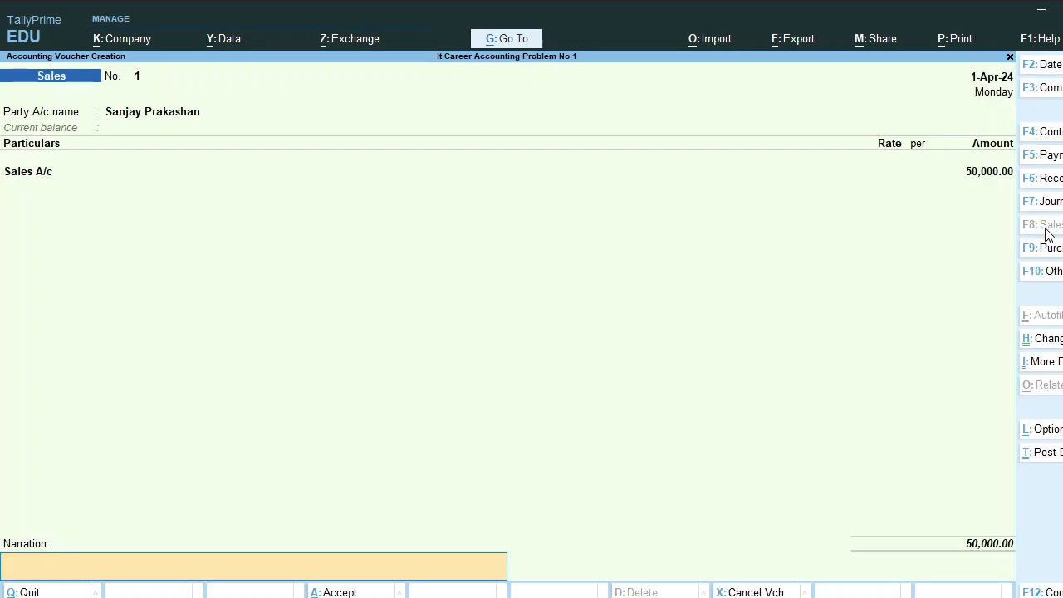
pyautogui.write('being sales book')
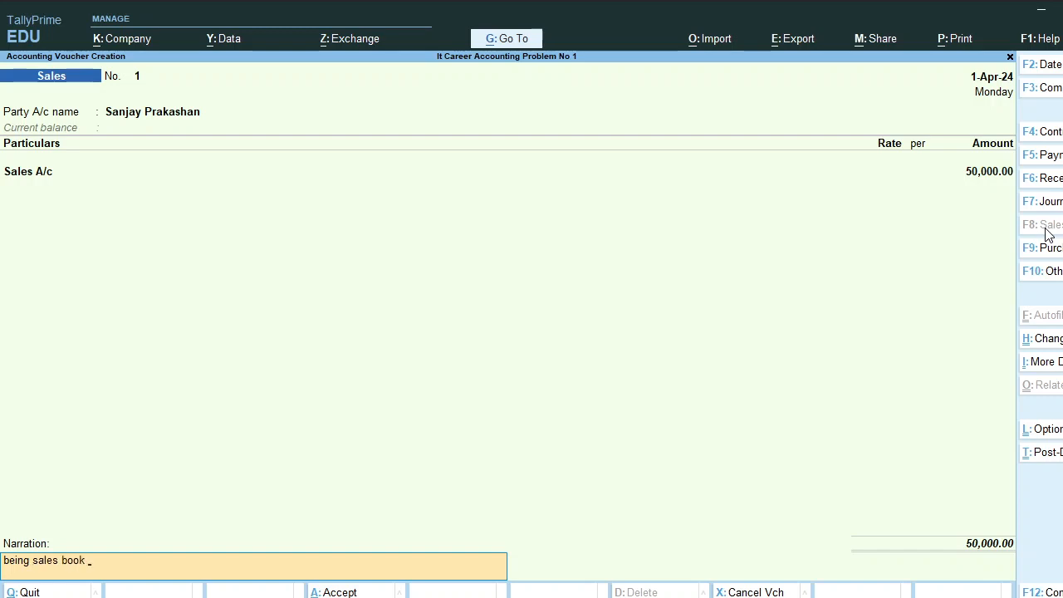
pyautogui.write(' to dnyansankul prakshan')
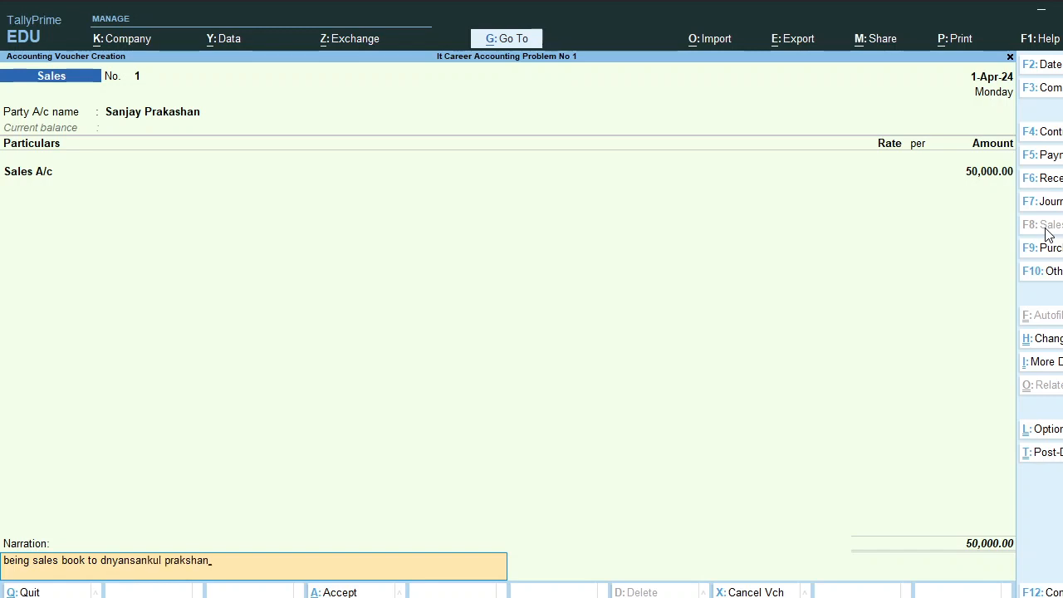
pyautogui.press('Return')
pyautogui.press('Return')
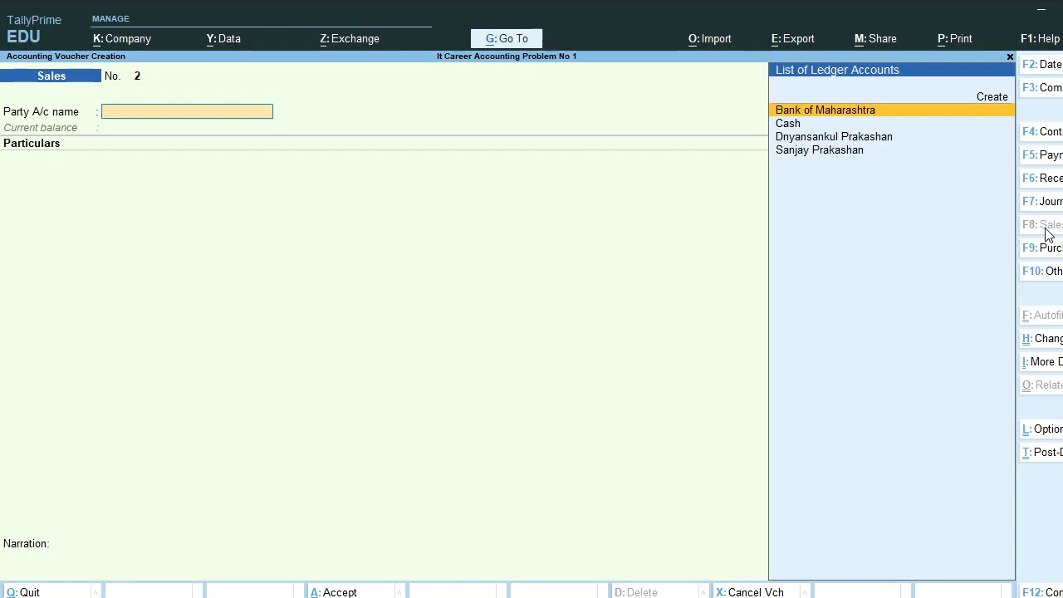
# Change the voucher type from Sales to Debit Note with Alt+F5
pyautogui.press('pageup')
pyautogui.press('pagedown')
pyautogui.hotkey('alt', 'F5')
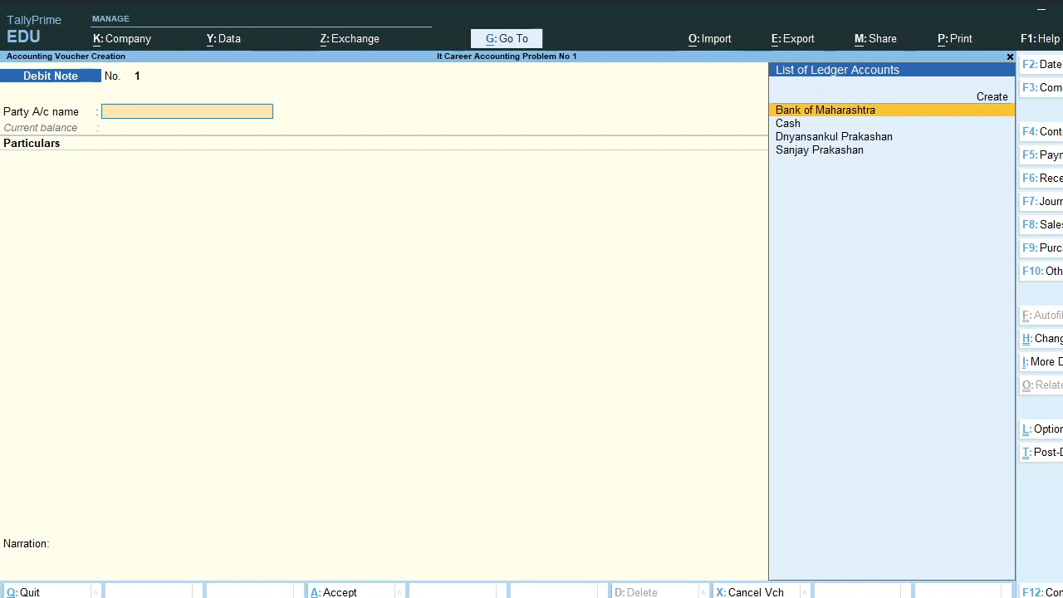
# Select the supplier as party and create a Purchase Return ledger under Purchase Accounts
pyautogui.press('Down')
pyautogui.press('Down')
pyautogui.press('Return')
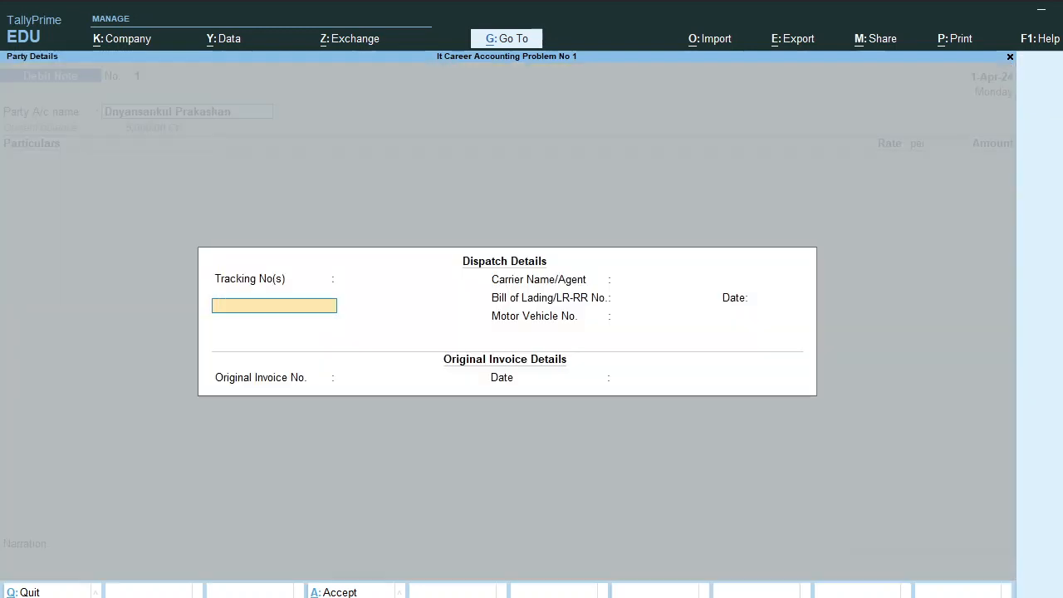
pyautogui.hotkey('ctrl', 'a')
pyautogui.hotkey('ctrl', 'a')
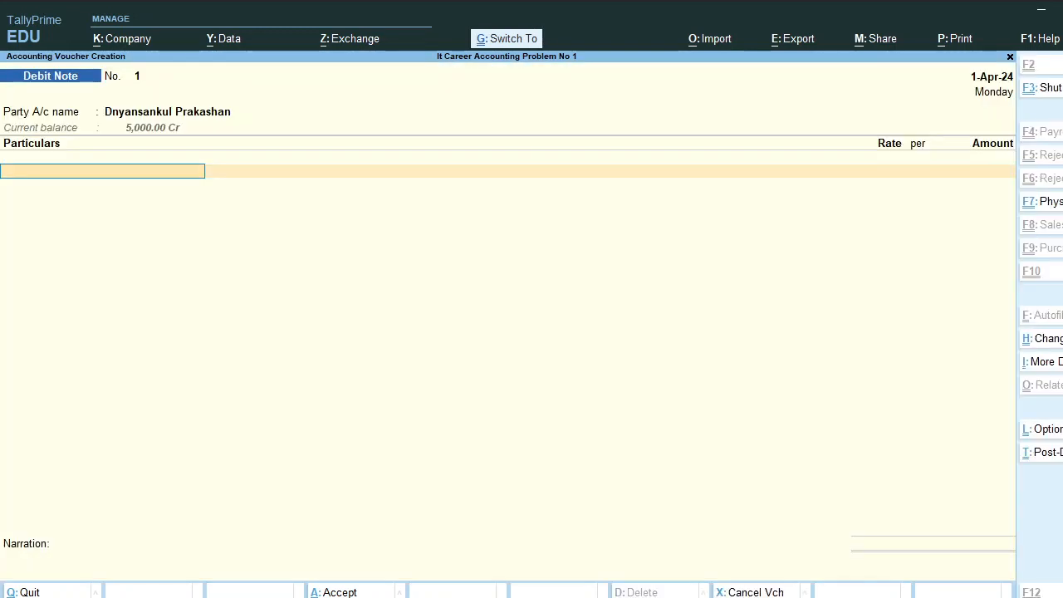
pyautogui.hotkey('alt', 'c')
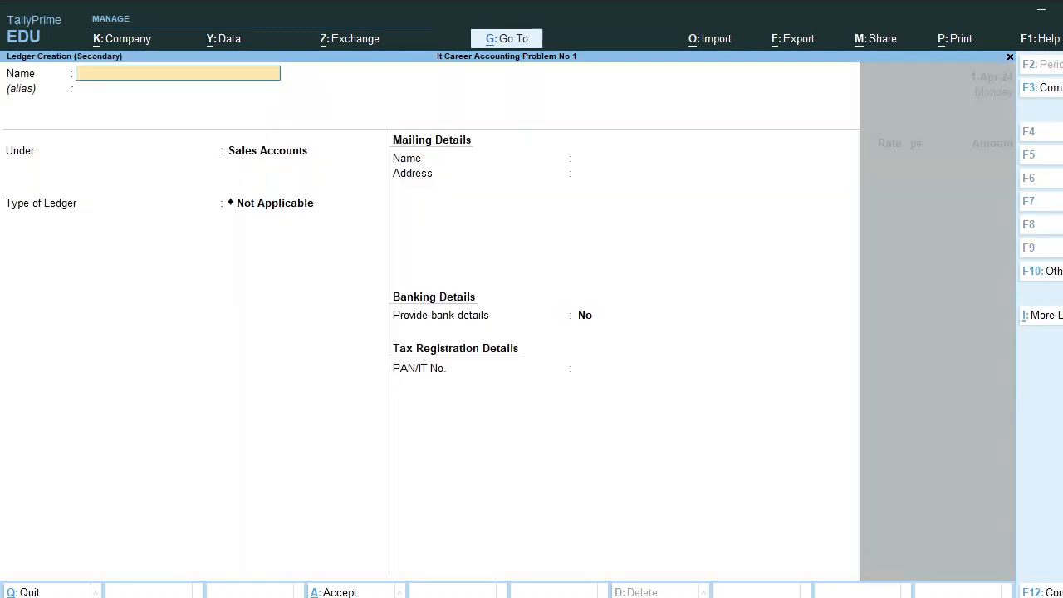
pyautogui.write('Purchase Return')
pyautogui.press('Return')
pyautogui.press('Return')
pyautogui.write('Pu')
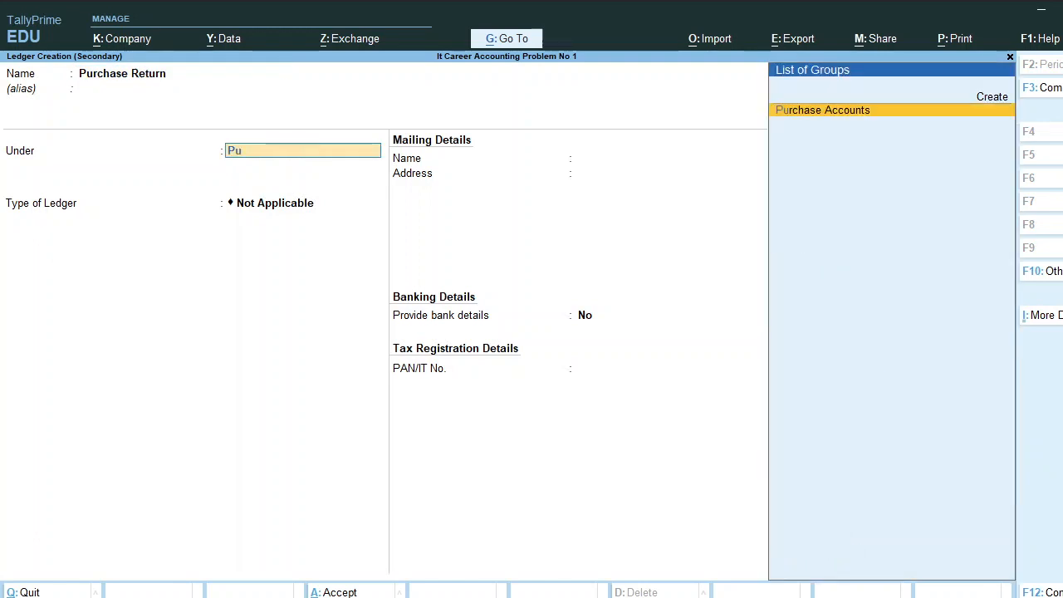
pyautogui.press('Return')
pyautogui.press('Return')
pyautogui.press('Return')
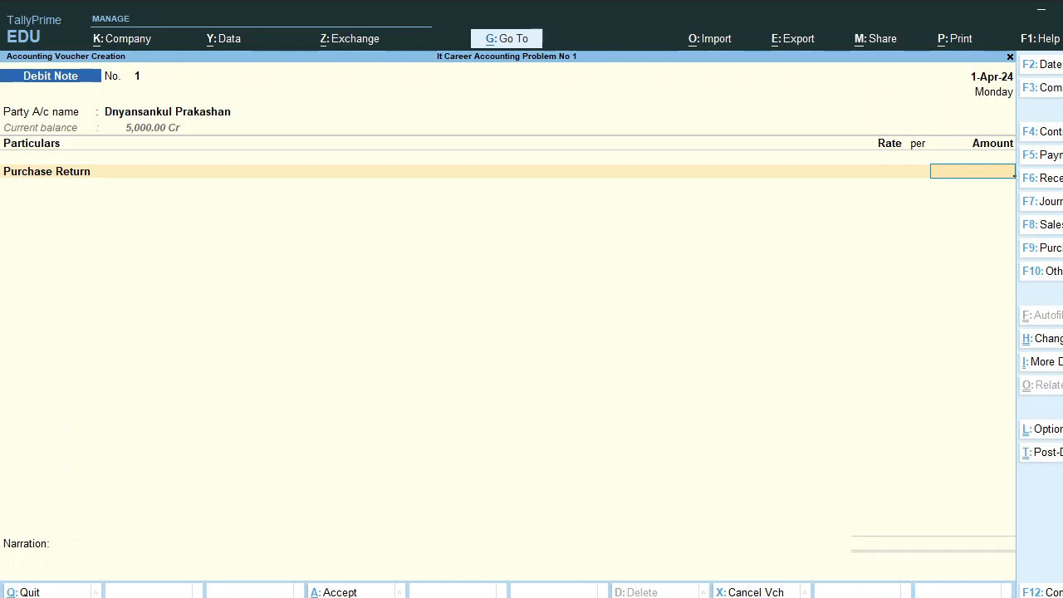
# Enter 1,000 and save with the narration 'being return book to dnyansankul prakshan'
pyautogui.write('100000')
pyautogui.press('BackSpace')
pyautogui.press('BackSpace')
pyautogui.press('Return')
pyautogui.press('Return')
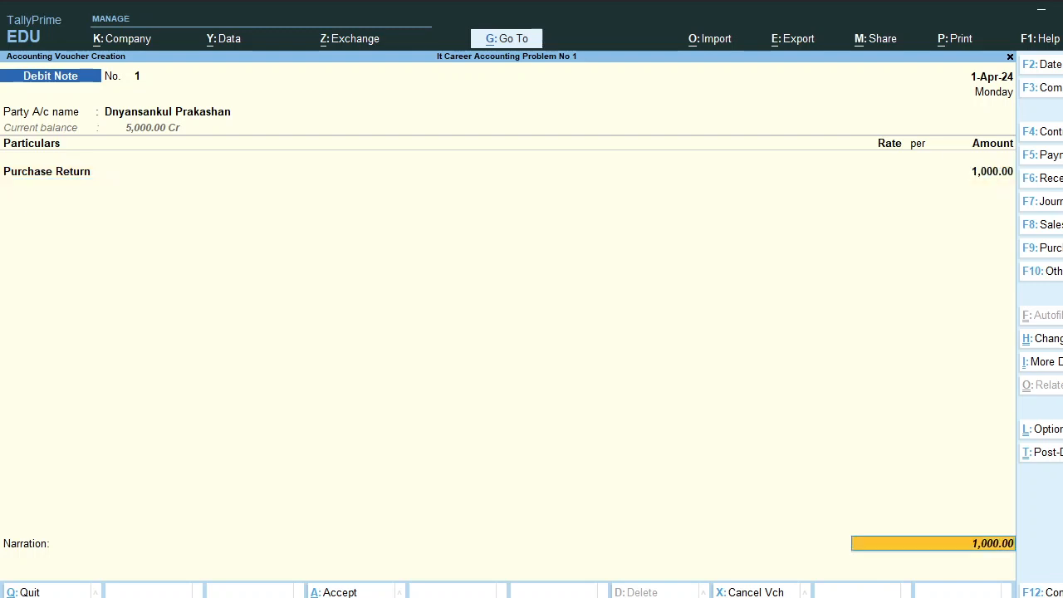
pyautogui.press('Return')
pyautogui.press('Return')
pyautogui.press('Return')
pyautogui.press('Return')
pyautogui.press('Return')
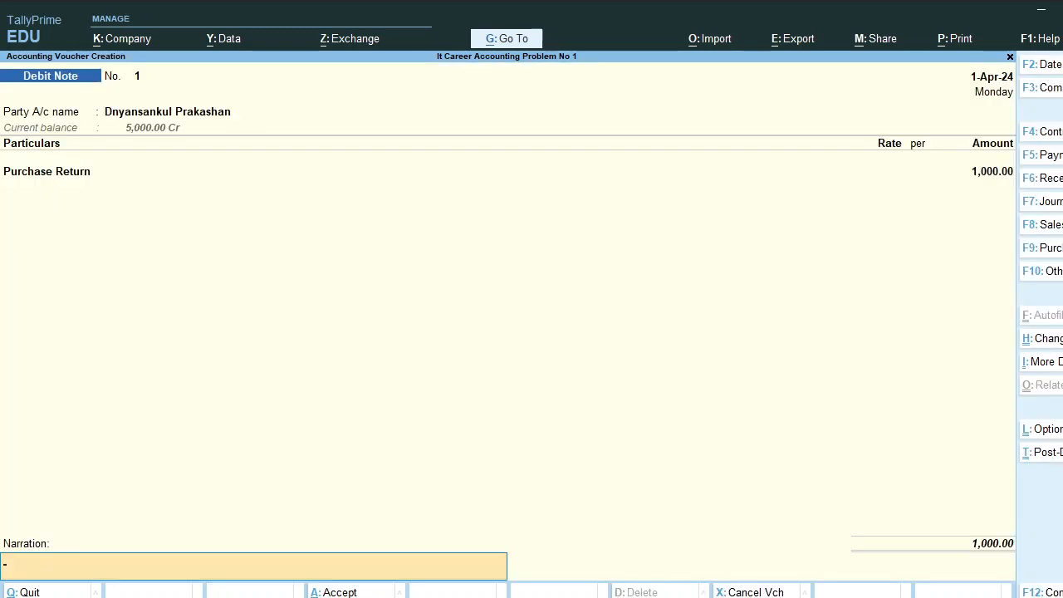
pyautogui.write('being return book to dnyan')
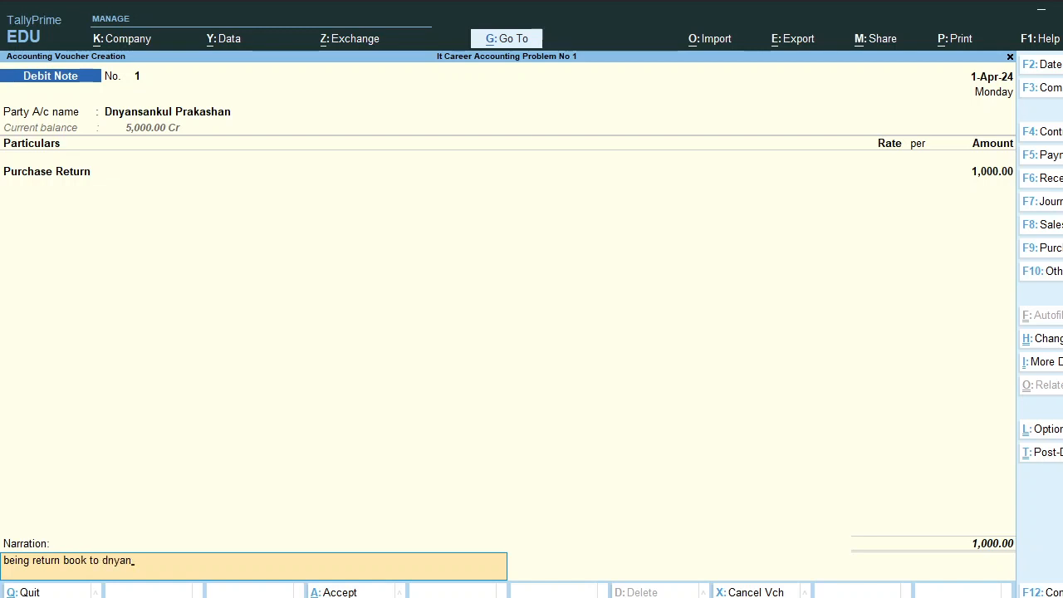
pyautogui.write('sankul prakshan')
pyautogui.press('Return')
pyautogui.press('Return')
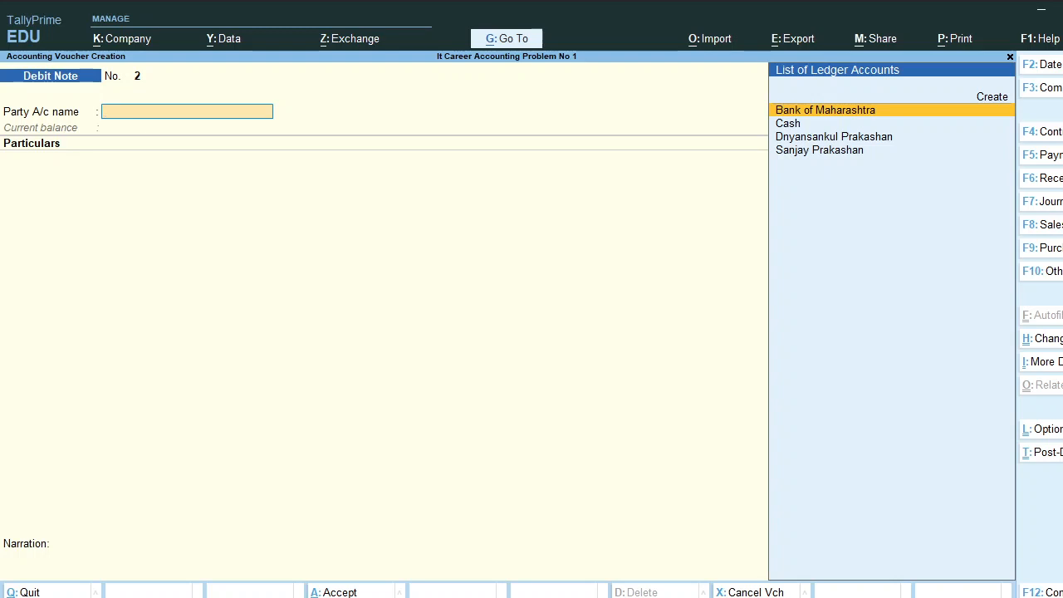
# Switch to a Credit Note voucher and select the customer as the party
pyautogui.press('alt')
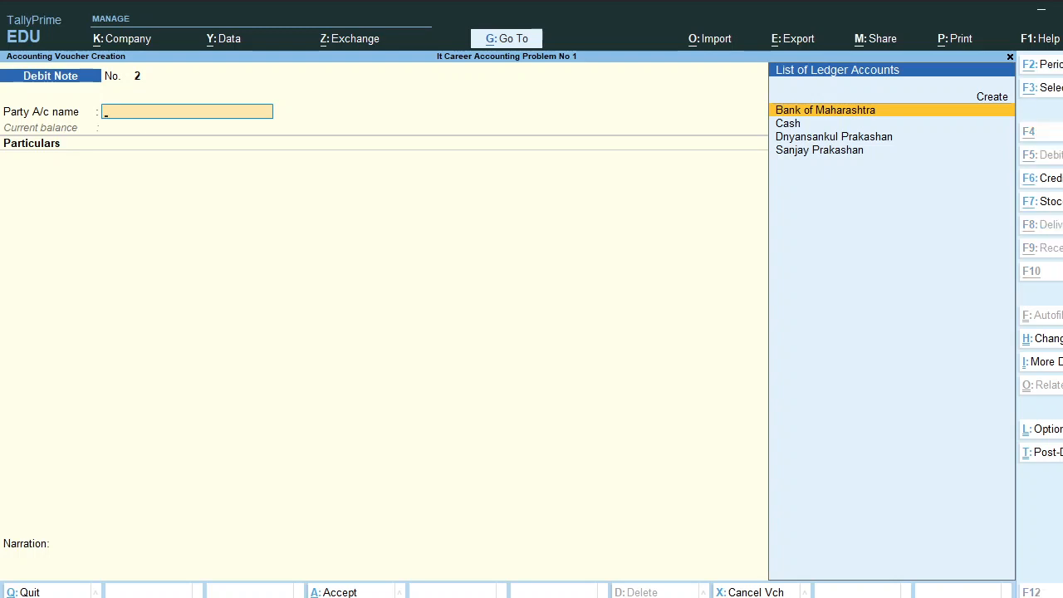
pyautogui.hotkey('alt', 'F6')
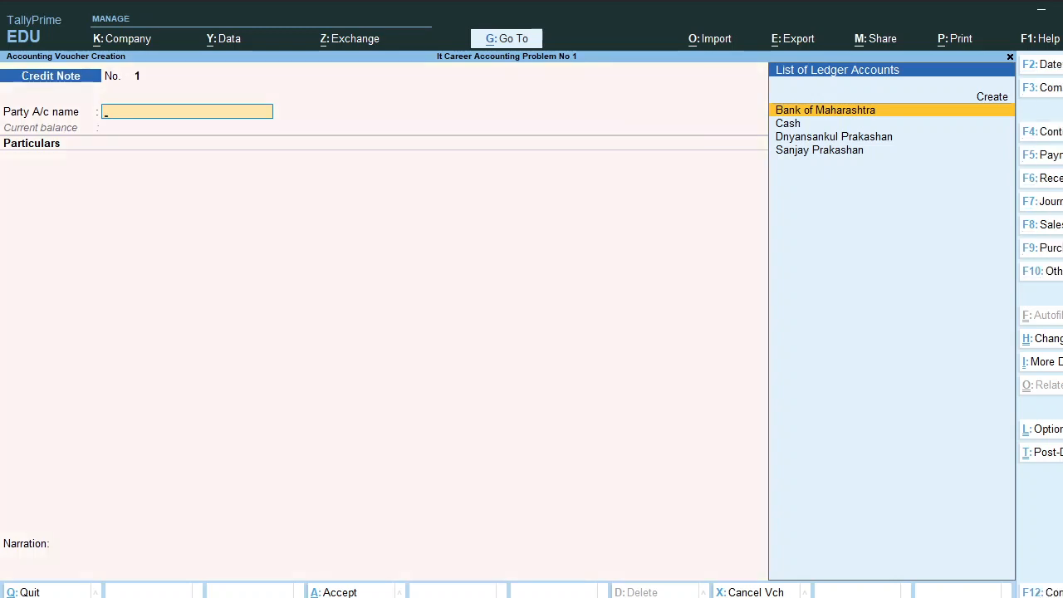
pyautogui.press('Down')
pyautogui.press('Down')
pyautogui.press('Down')
pyautogui.press('Return')
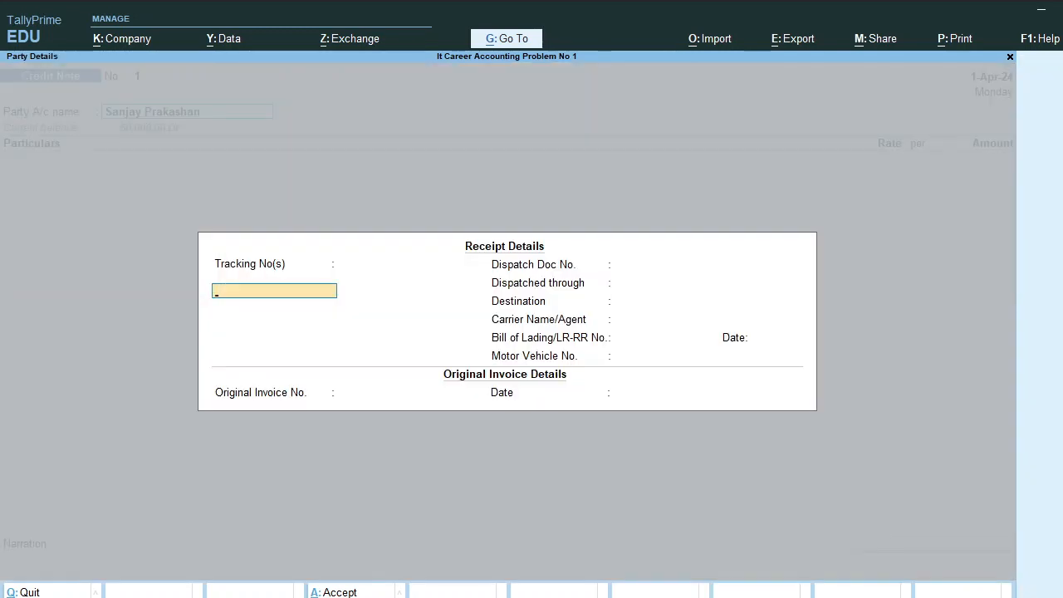
pyautogui.hotkey('ctrl', 'a')
pyautogui.hotkey('ctrl', 'a')
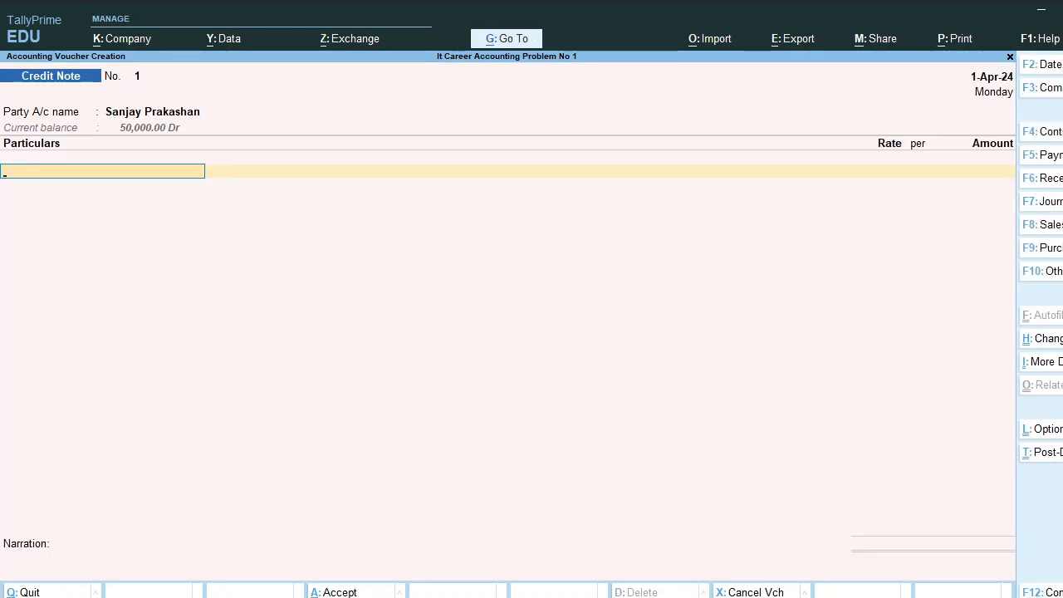
# Create a new 'Sales Retutn' ledger under Sales Accounts for the particulars
pyautogui.hotkey('alt', 'c')
pyautogui.write('Sales')
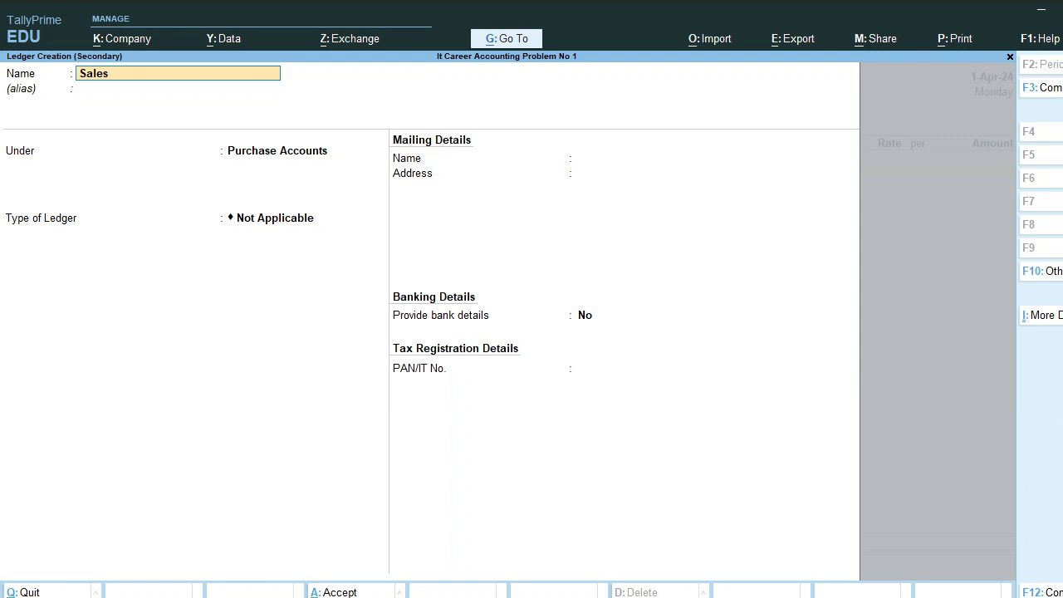
pyautogui.write(' Retutn')
pyautogui.press('Return')
pyautogui.press('Return')
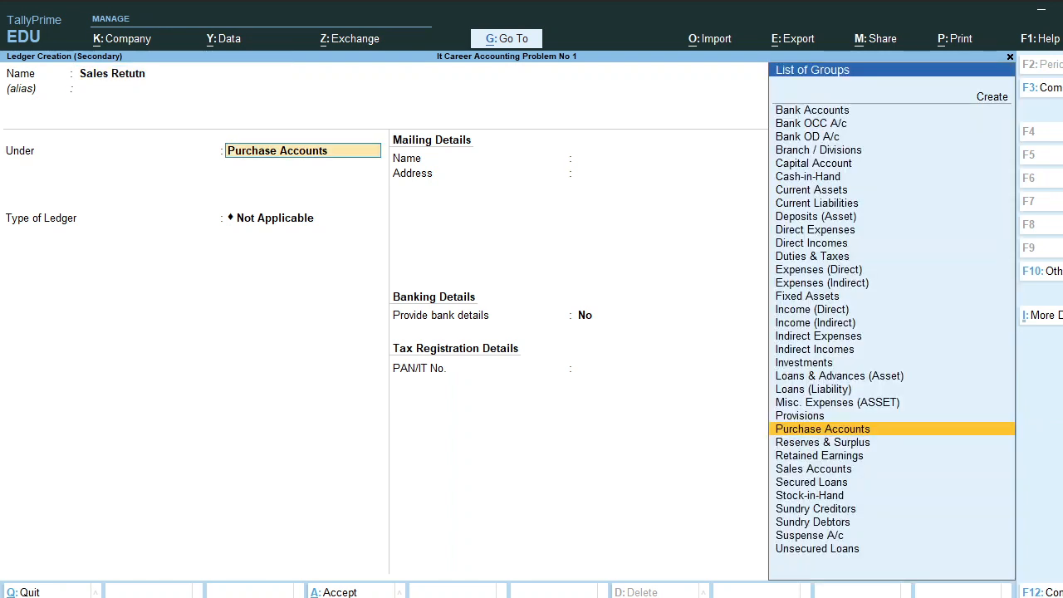
pyautogui.write('Sa')
pyautogui.press('Return')
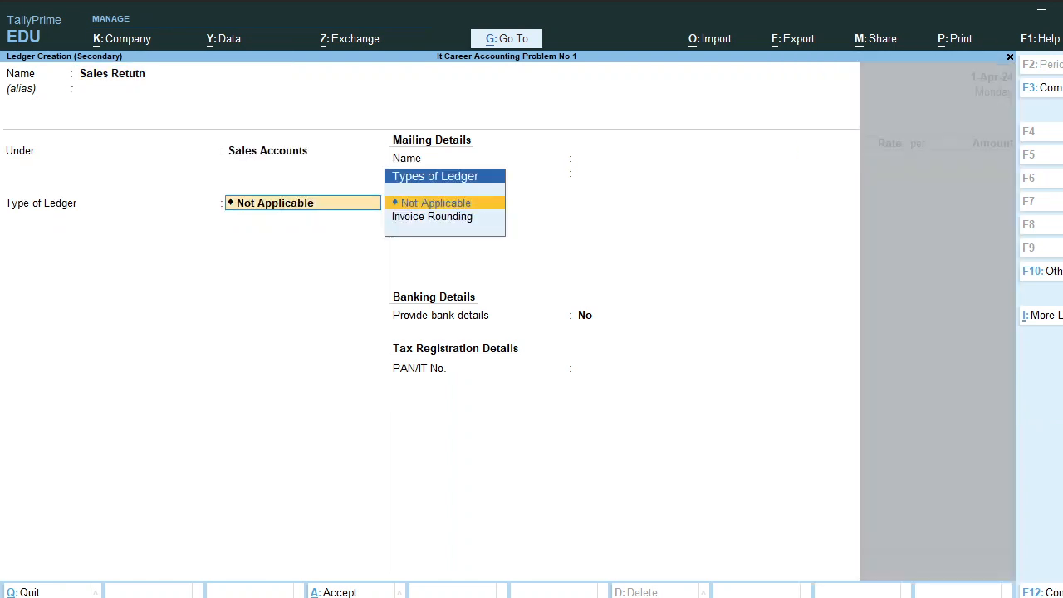
pyautogui.hotkey('ctrl', 'a')
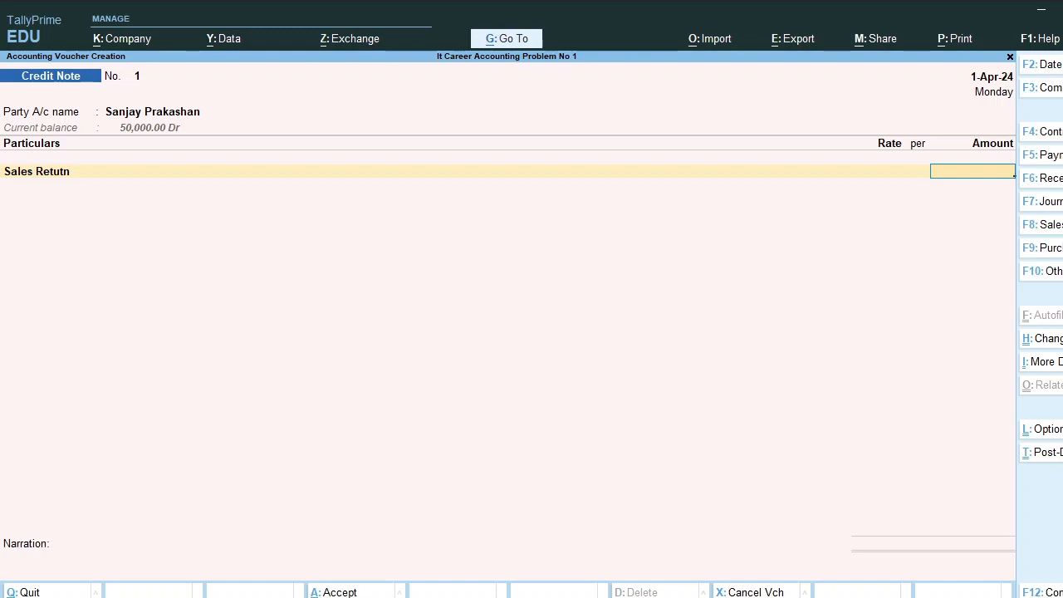
# Enter 2,000.00 as the return amount, add a book-return narration, and save
pyautogui.write('2000')
pyautogui.press('Return')
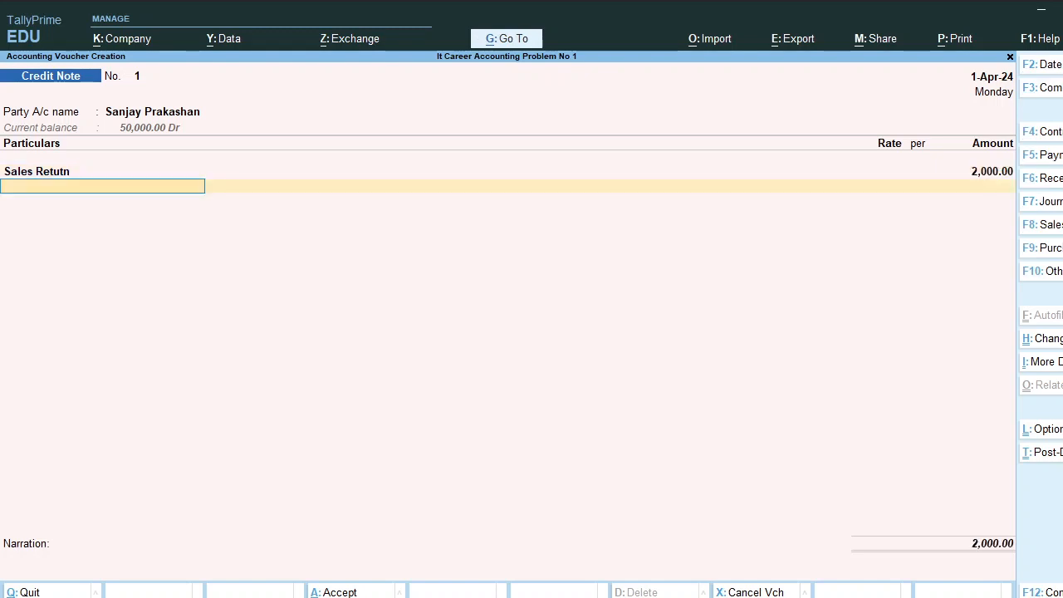
pyautogui.press('Return')
pyautogui.press('Return')
pyautogui.press('Return')
pyautogui.press('Return')
pyautogui.press('Return')
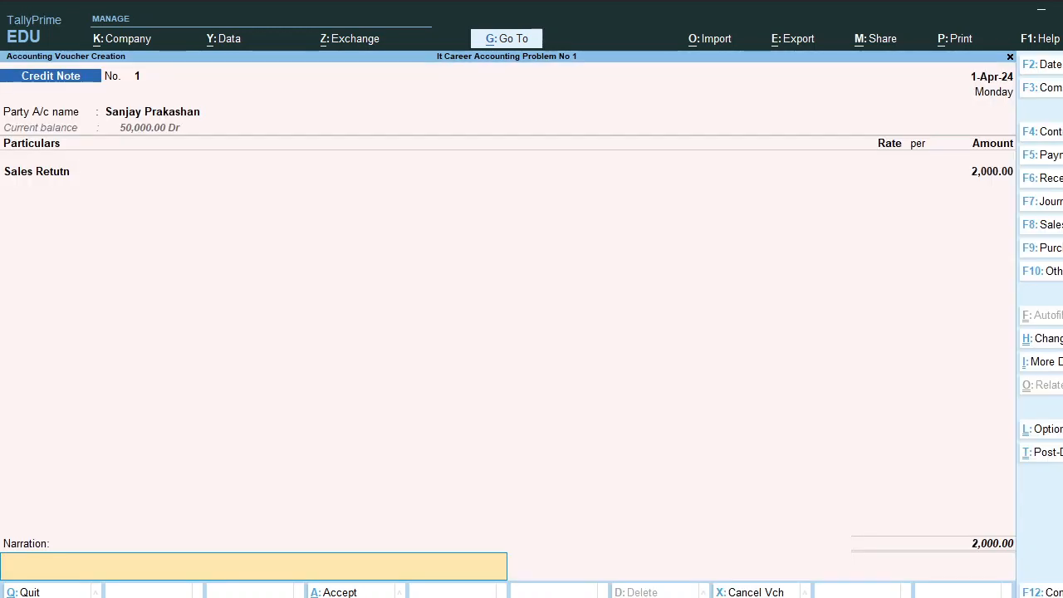
pyautogui.write('being return book by sanjay')
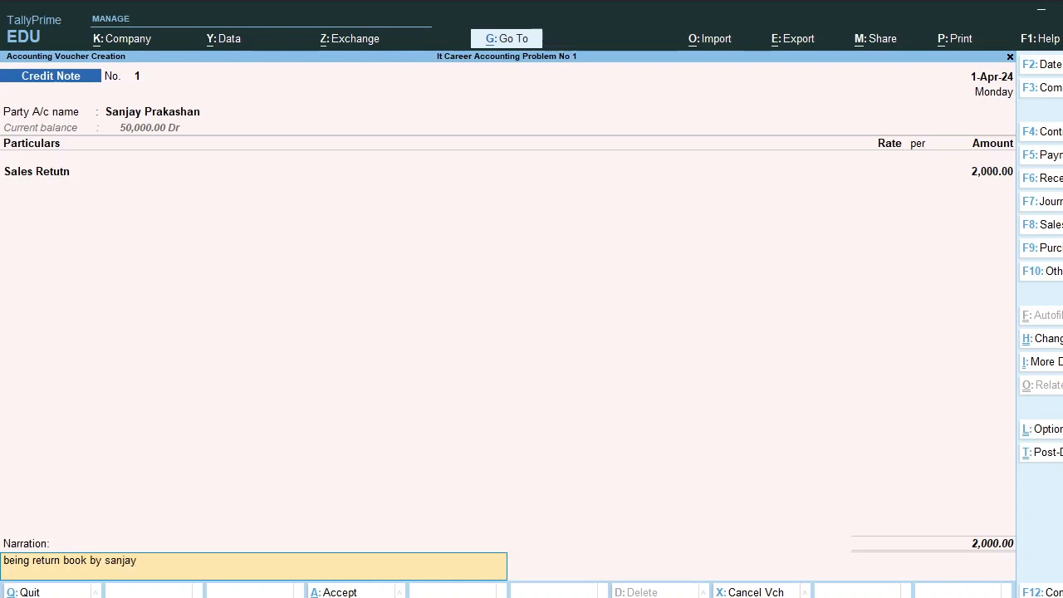
pyautogui.write(' prask')
pyautogui.press('BackSpace')
pyautogui.write('lkashan,')
pyautogui.press('Return')
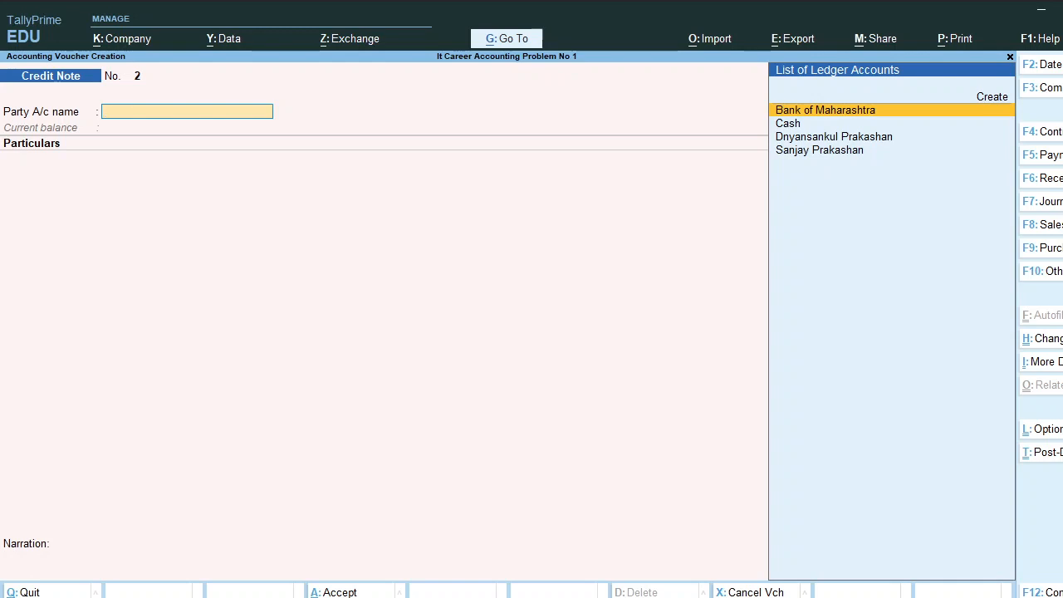
# In a Journal voucher, create ledger 'Discount Allowed' under Indirect Expenses as the debit account
pyautogui.click(1052, 202)
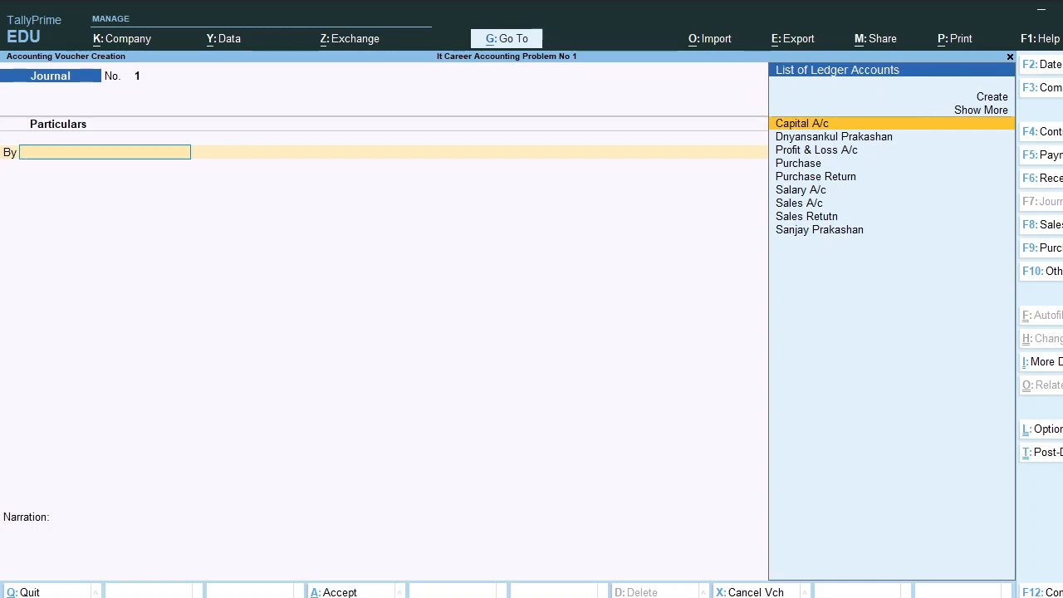
pyautogui.hotkey('alt', 'c')
pyautogui.write('Discou')
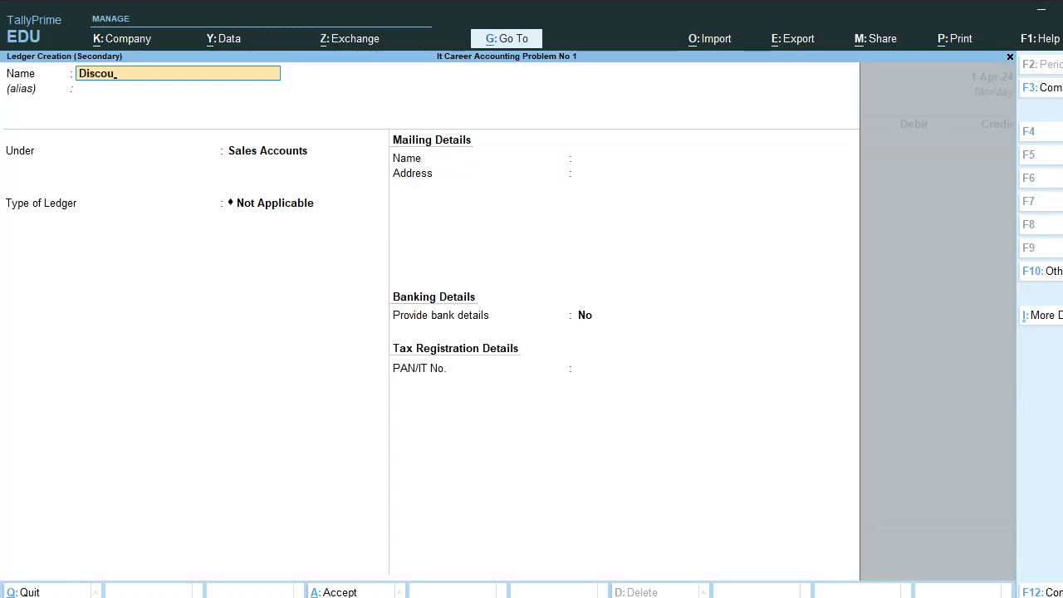
pyautogui.write('nt Allowed')
pyautogui.press('Return')
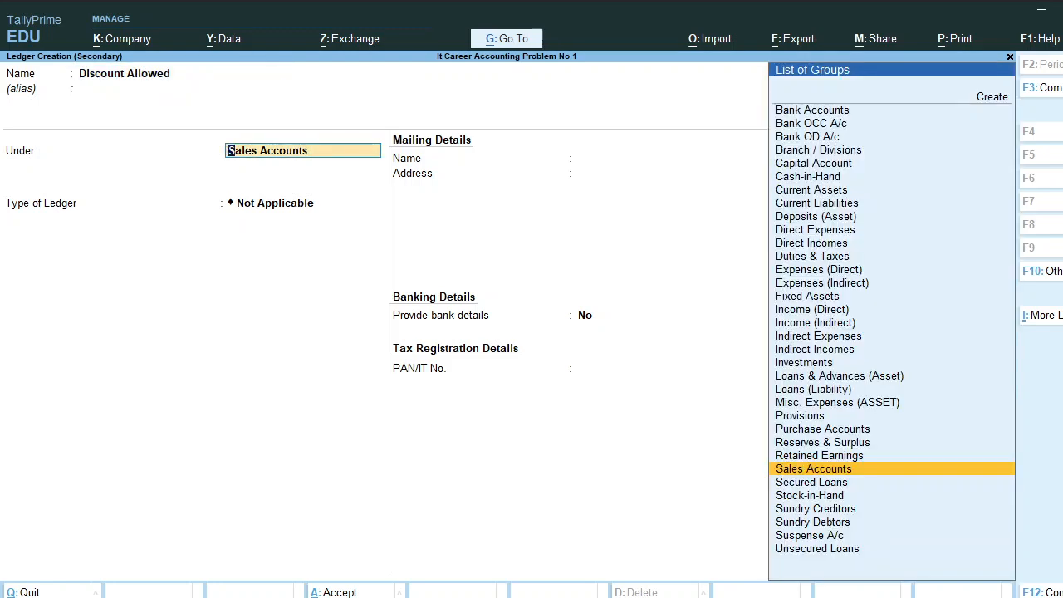
pyautogui.write('In')
pyautogui.press('Down')
pyautogui.press('Down')
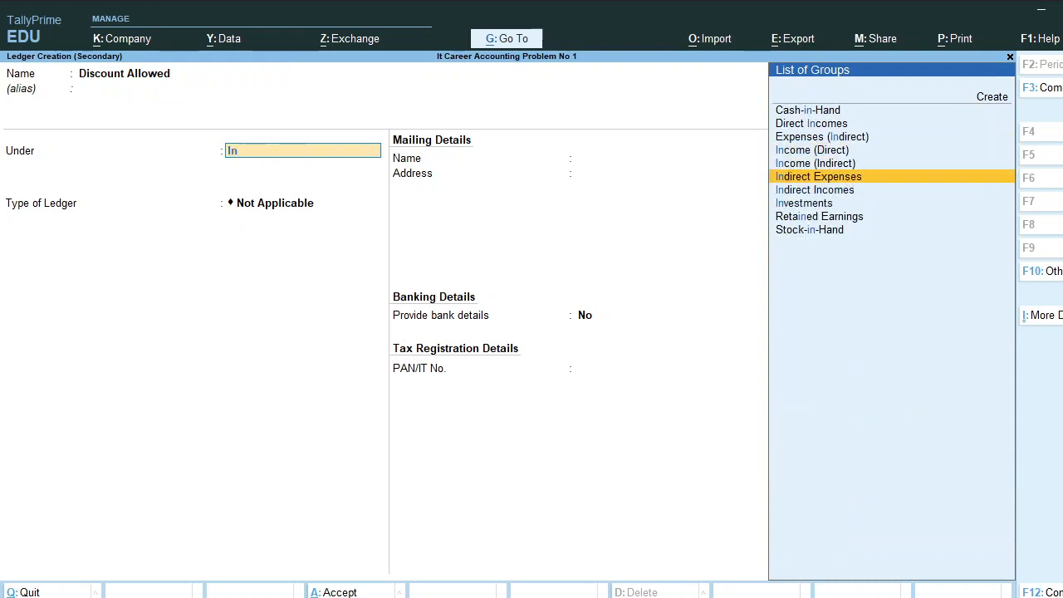
pyautogui.press('Return')
pyautogui.hotkey('ctrl', 'a')
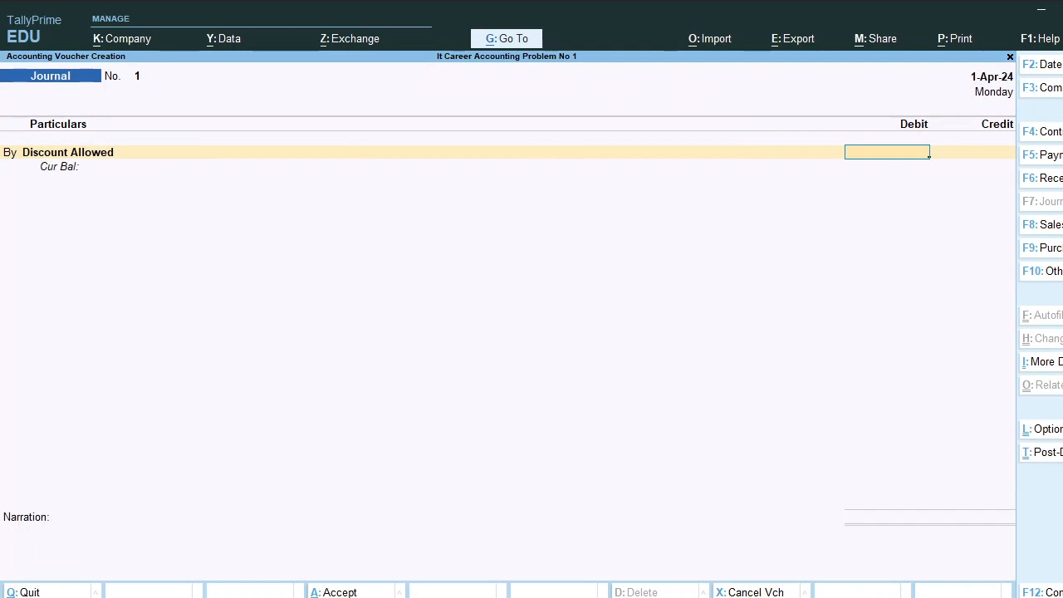
# Debit Discount Allowed 500 and credit the customer ledger 500
pyautogui.write('500')
pyautogui.press('Return')
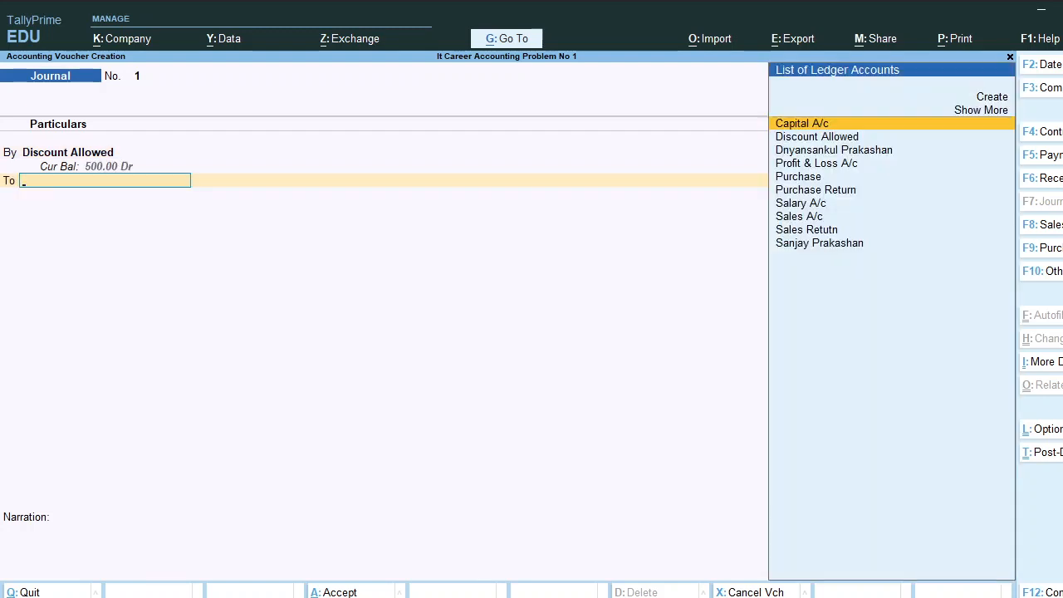
pyautogui.write('Sanja')
pyautogui.press('Return')
pyautogui.press('Return')
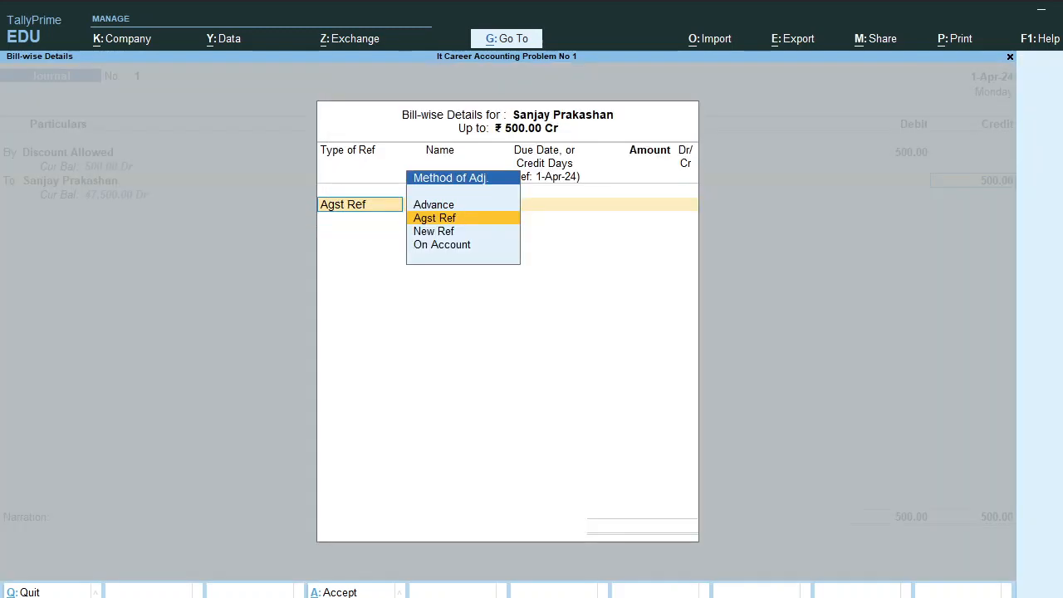
pyautogui.press('Return')
pyautogui.press('Return')
pyautogui.press('Return')
pyautogui.press('Return')
pyautogui.press('Return')
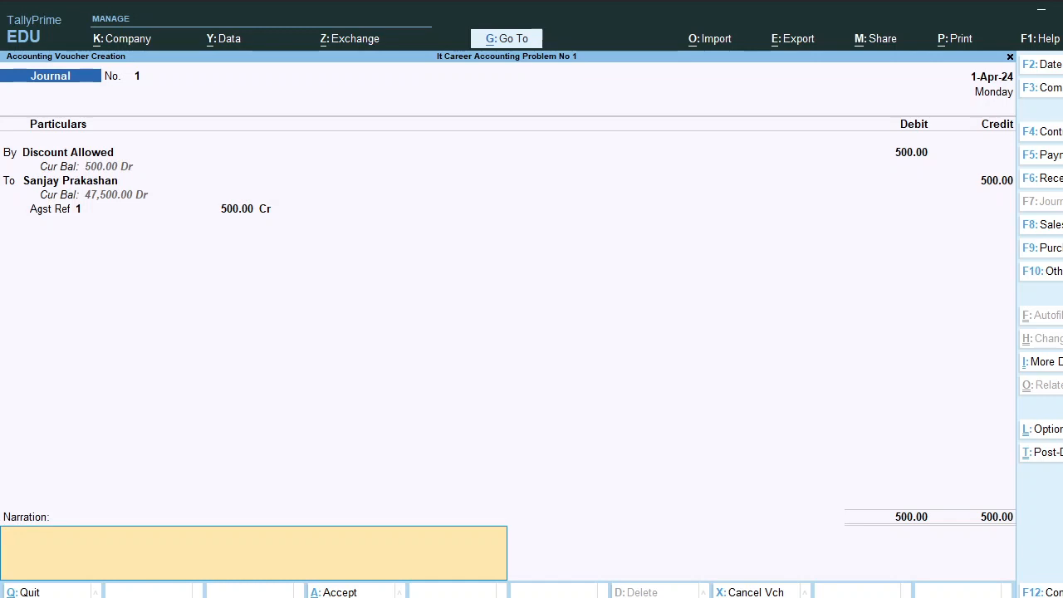
# Add a 'being discount allowed' narration naming the customer, save the journal, and exit
pyautogui.write('being discound allowd')
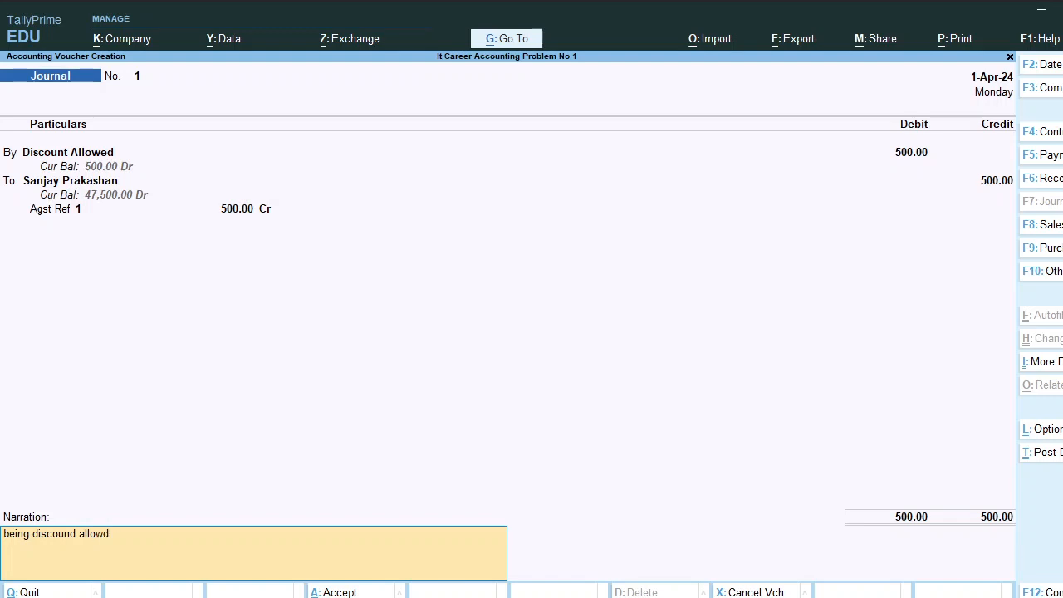
pyautogui.press('BackSpace')
pyautogui.write('ed by sanjya')
pyautogui.press('BackSpace')
pyautogui.press('BackSpace')
pyautogui.press('BackSpace')
pyautogui.write('njay prakasha')
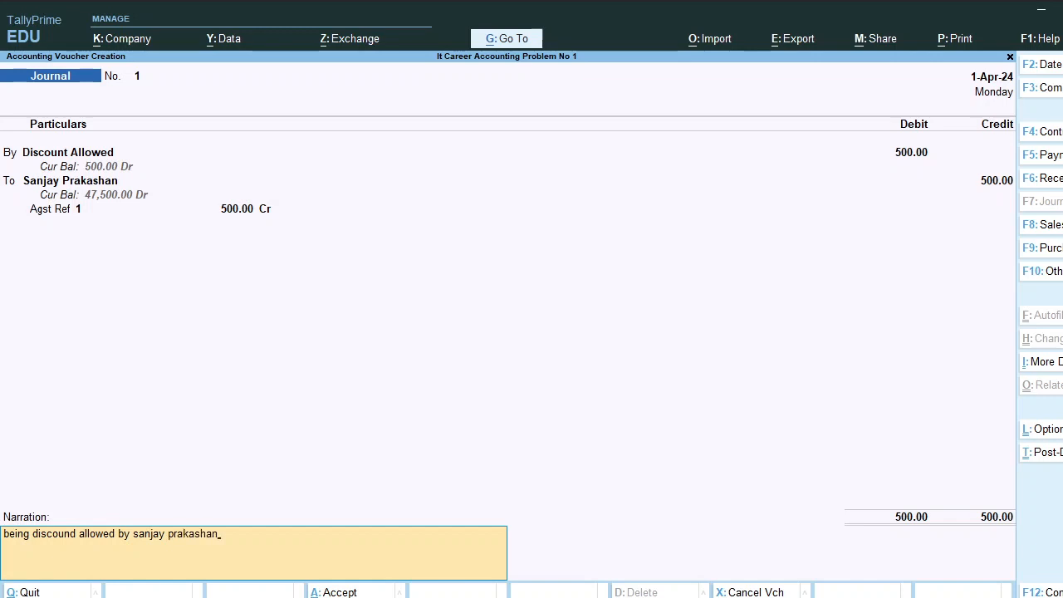
pyautogui.write('n')
pyautogui.press('Return')
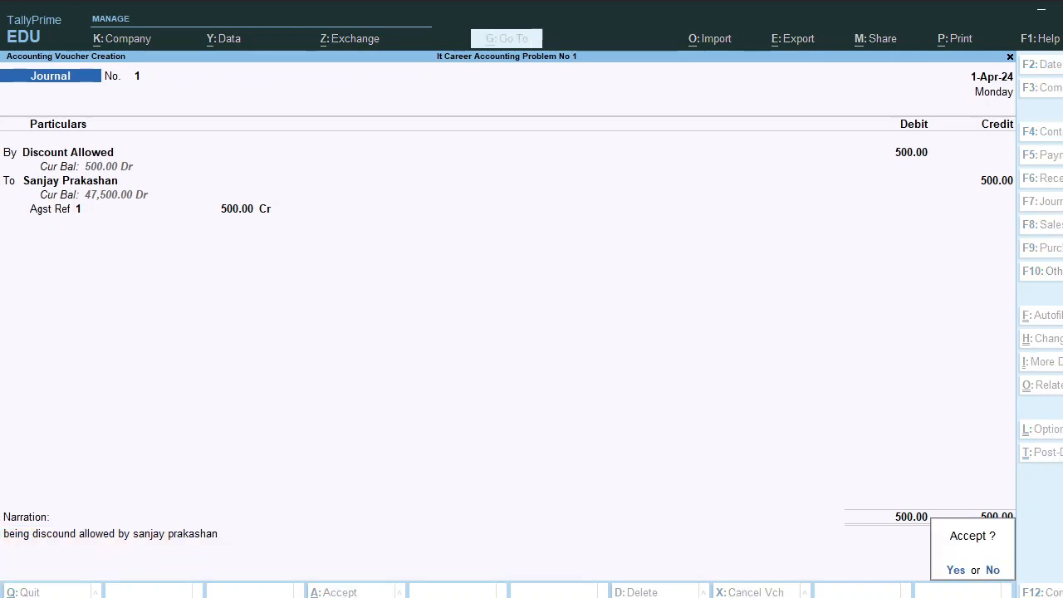
pyautogui.press('Return')
pyautogui.press('Escape')
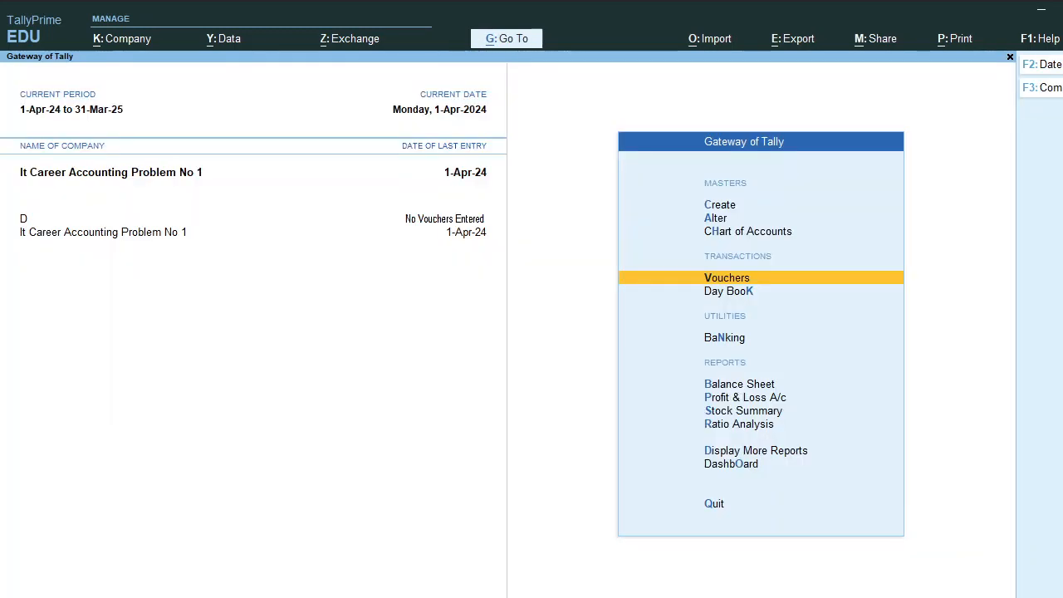
# Open the Balance Sheet and toggle between detailed and condensed views
pyautogui.press('Down')
pyautogui.press('Down')
pyautogui.press('Down')
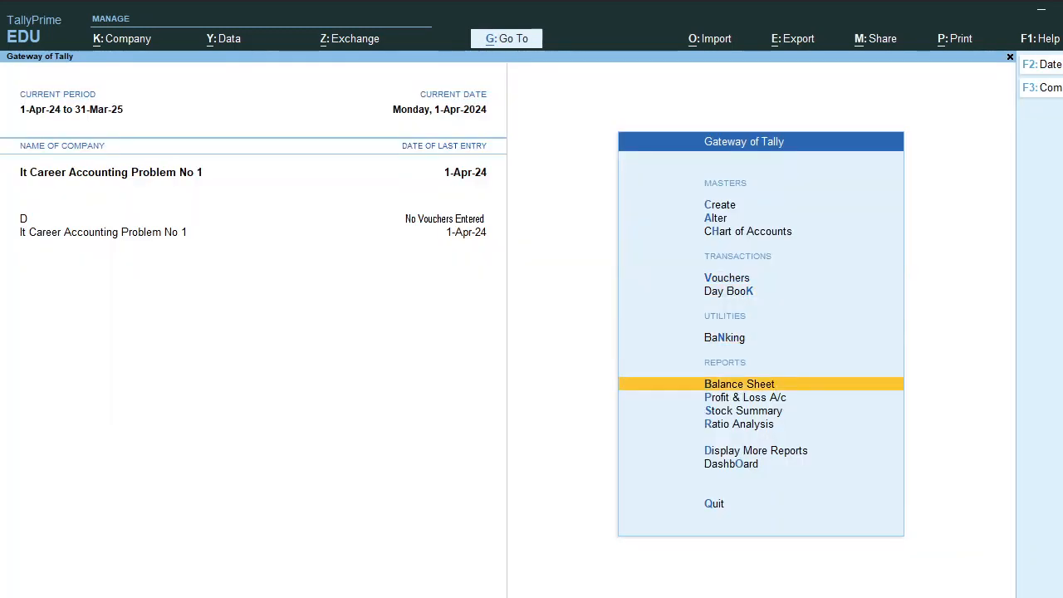
pyautogui.press('Return')
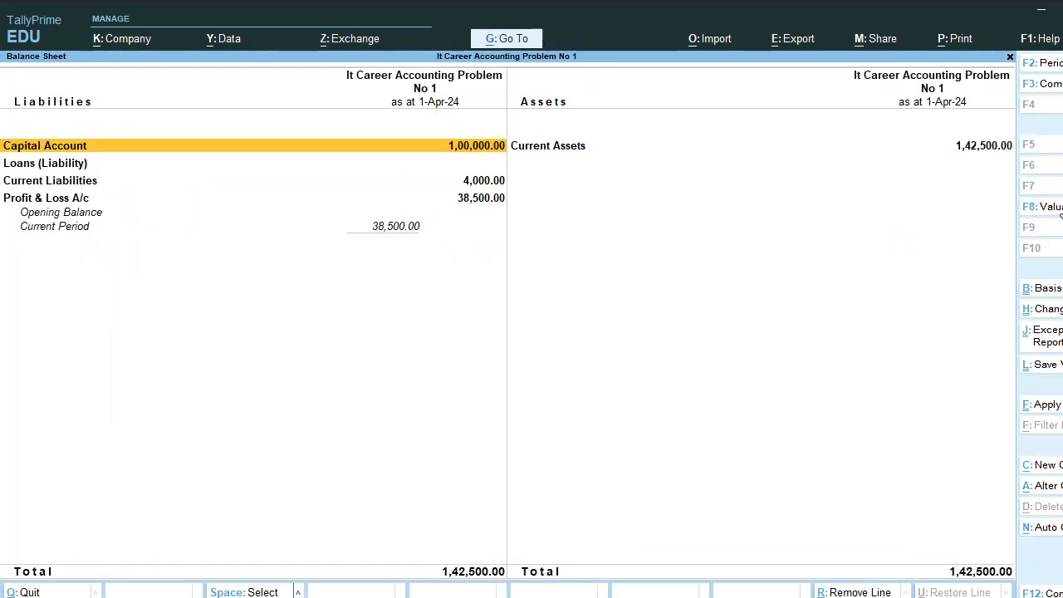
pyautogui.hotkey('alt', 'F5')
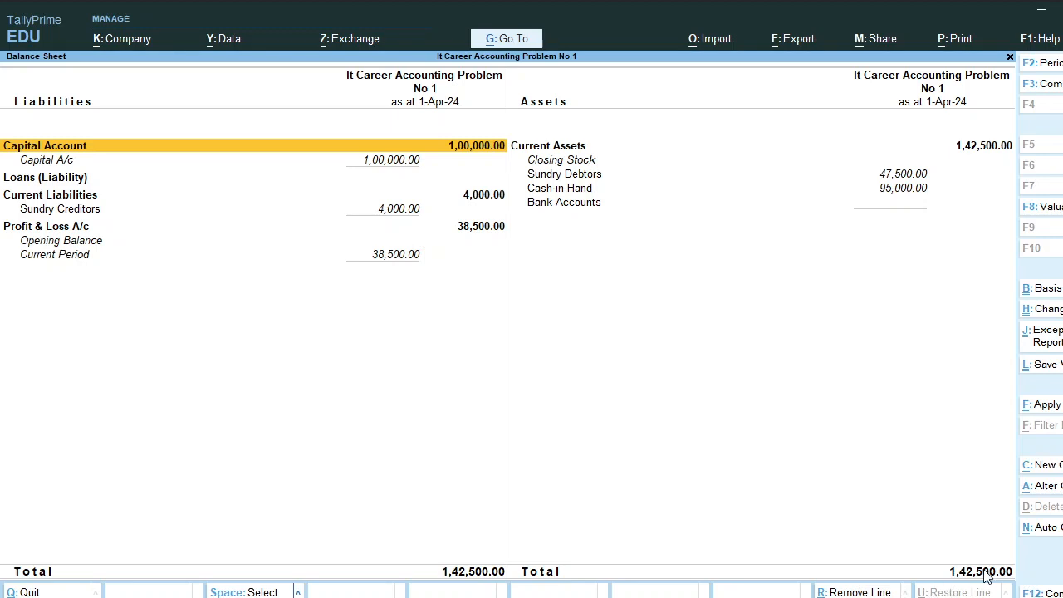
pyautogui.hotkey('alt', 'F5')
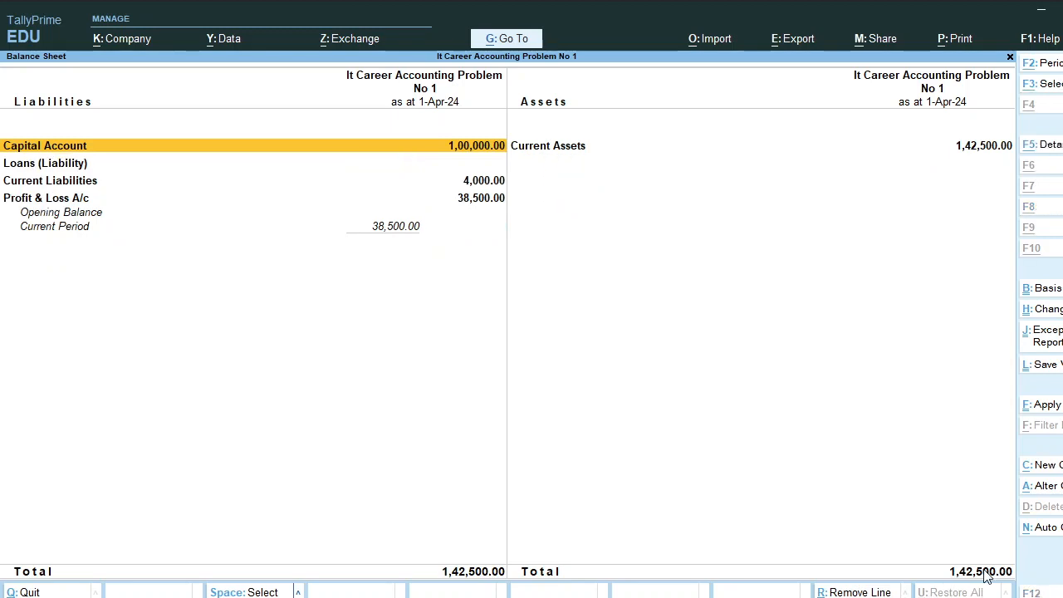
pyautogui.hotkey('alt', 'F5')
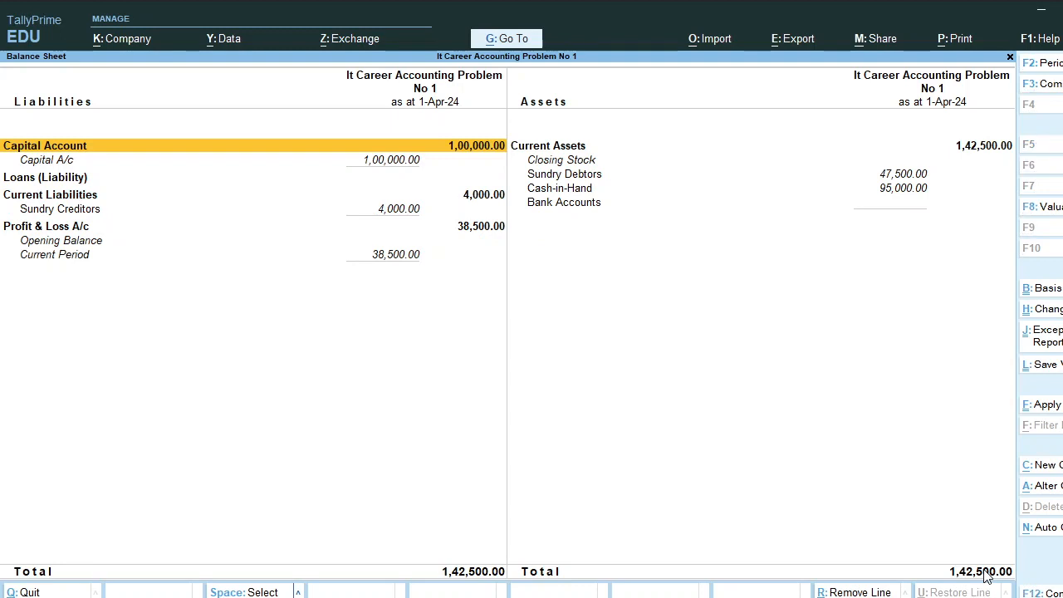
# Open the Profit & Loss A/c in detailed view showing Nett Profit 38,500.00
pyautogui.press('Down')
pyautogui.press('Down')
pyautogui.press('Down')
pyautogui.press('Down')
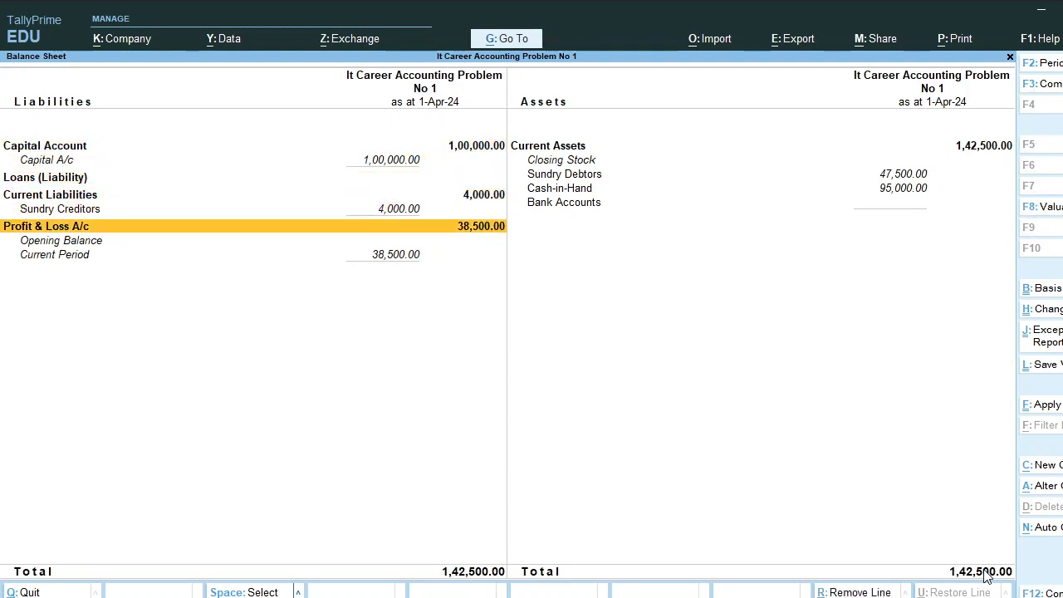
pyautogui.press('Return')
pyautogui.hotkey('alt', 'F5')
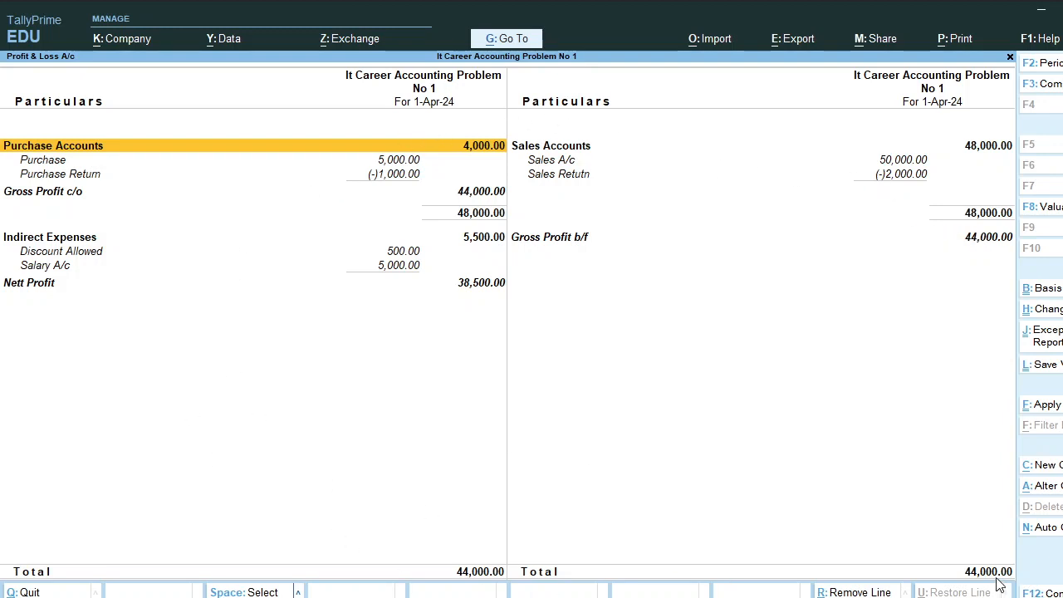
# Re-check the Balance Sheet and detailed Profit & Loss A/c, then close both reports
pyautogui.press('Escape')
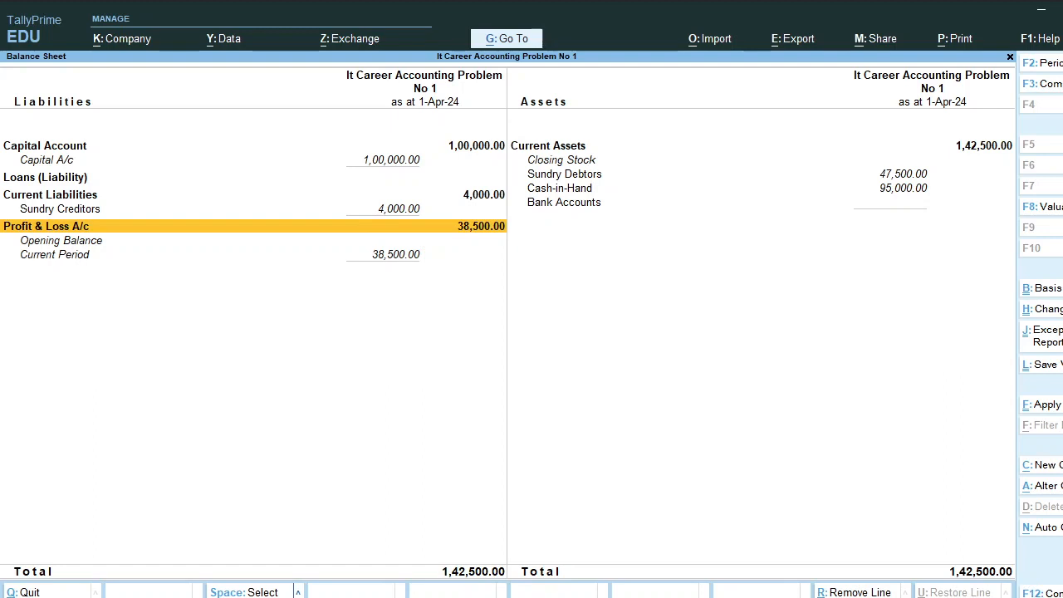
pyautogui.press('Return')
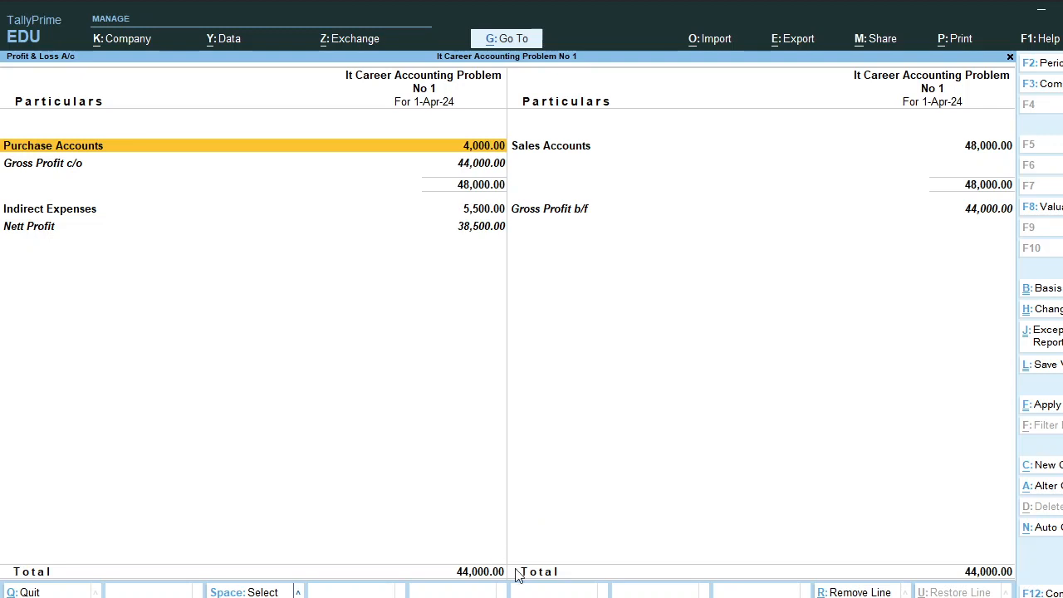
pyautogui.press('Escape')
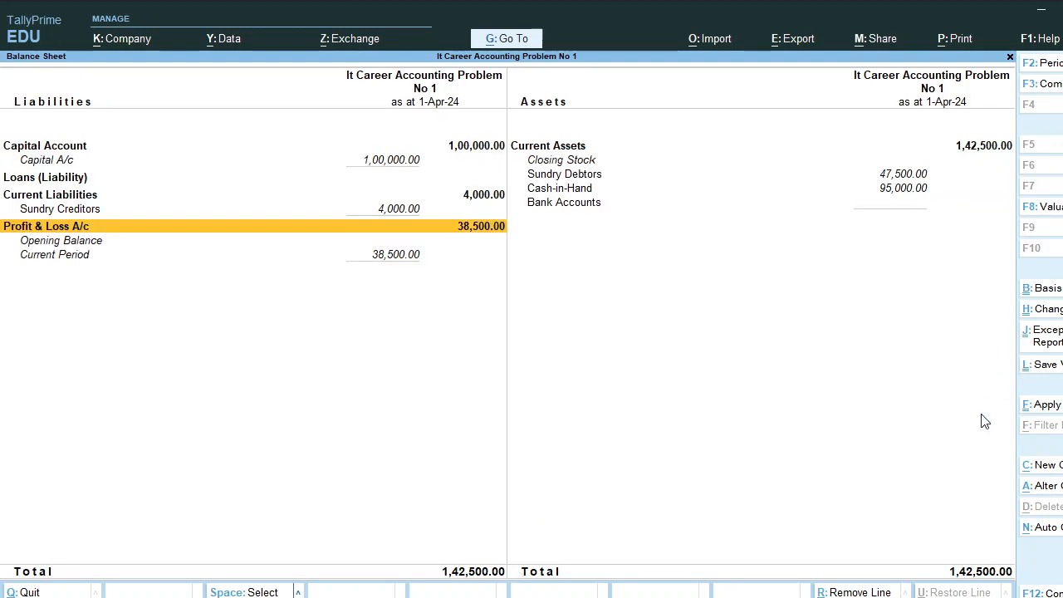
pyautogui.hotkey('alt', 'F5')
pyautogui.hotkey('alt', 'F5')
pyautogui.press('Return')
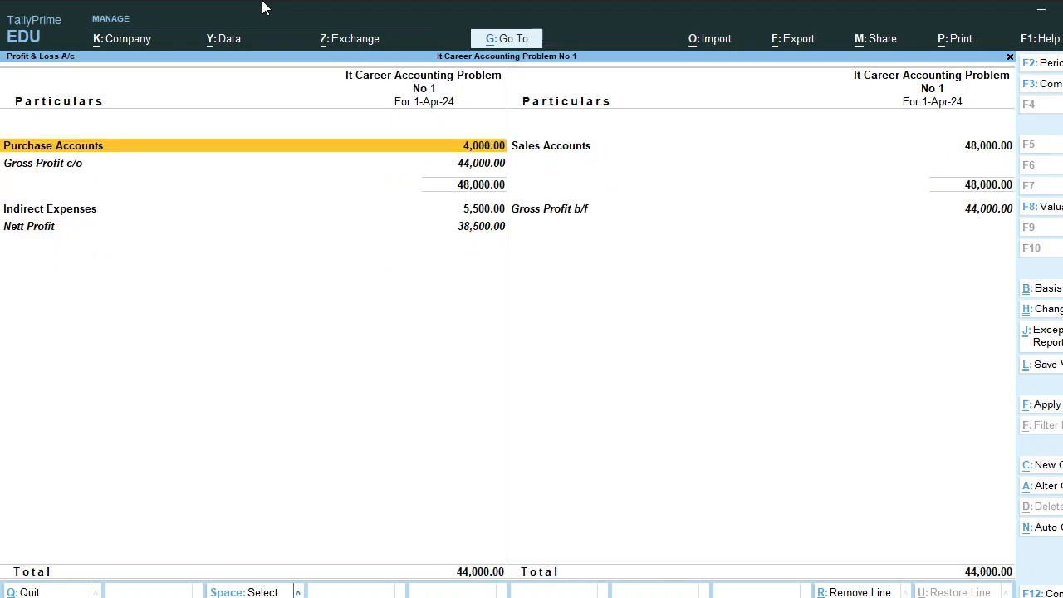
pyautogui.hotkey('alt', 'F5')
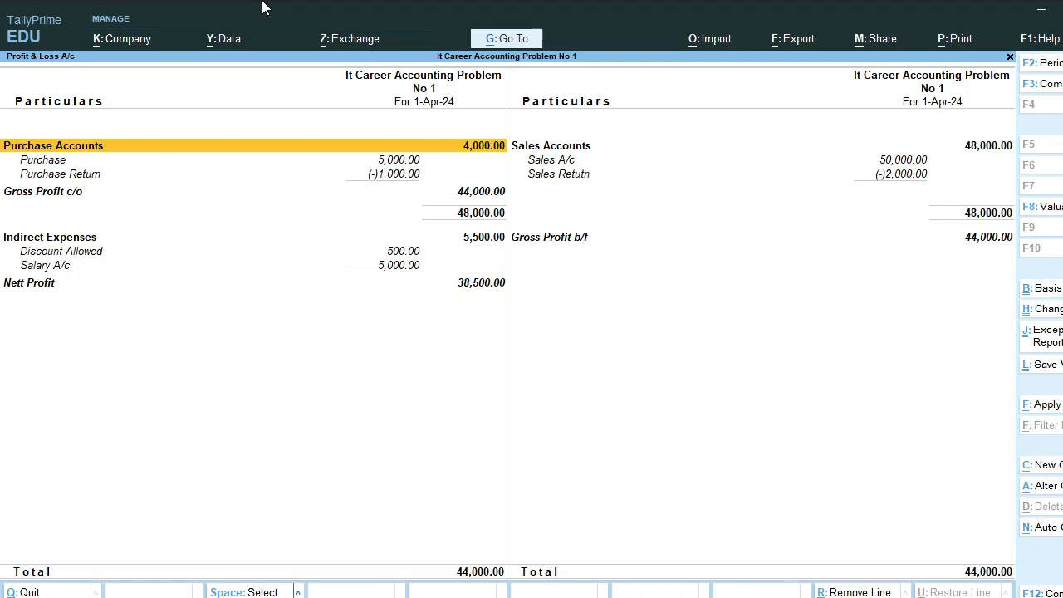
pyautogui.press('Escape')
pyautogui.press('Escape')
pyautogui.press('Up')
pyautogui.press('Up')
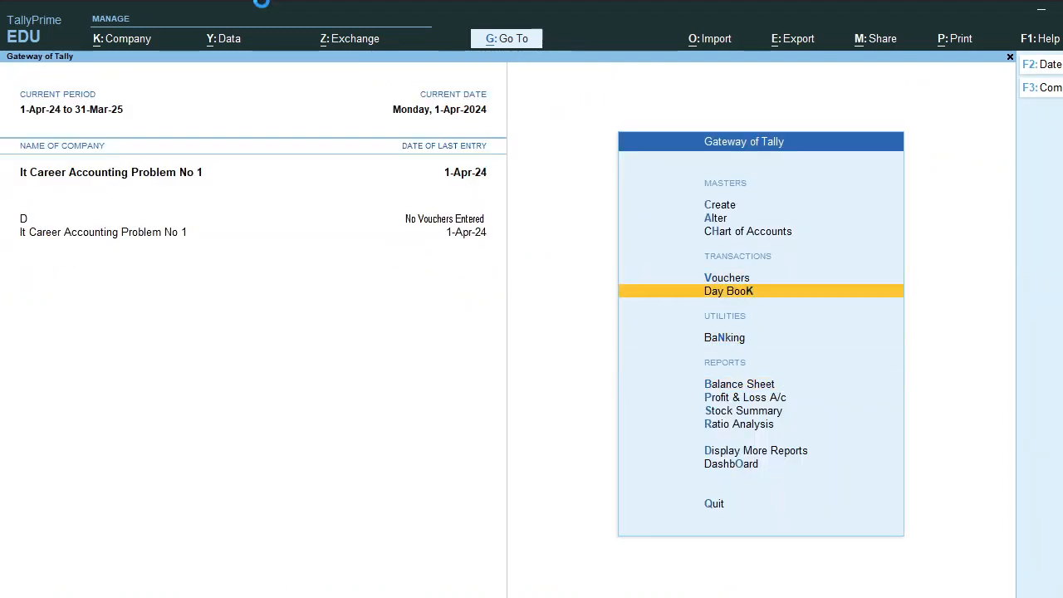
# Open the 1-Apr-24 Day Book to review all vouchers, then bring OBS to the front
pyautogui.press('Return')
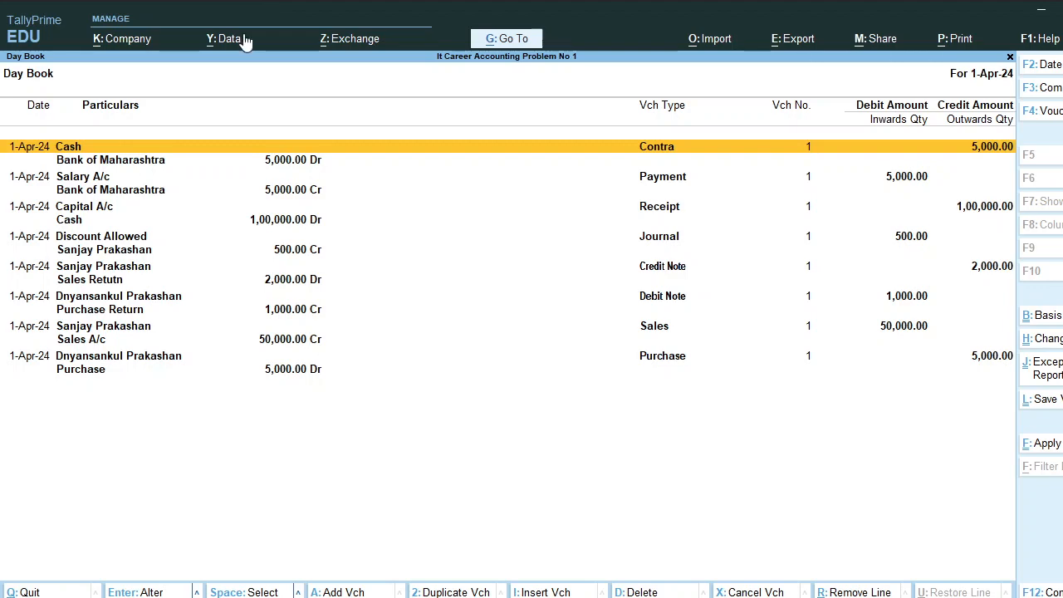
pyautogui.click(505, 596)
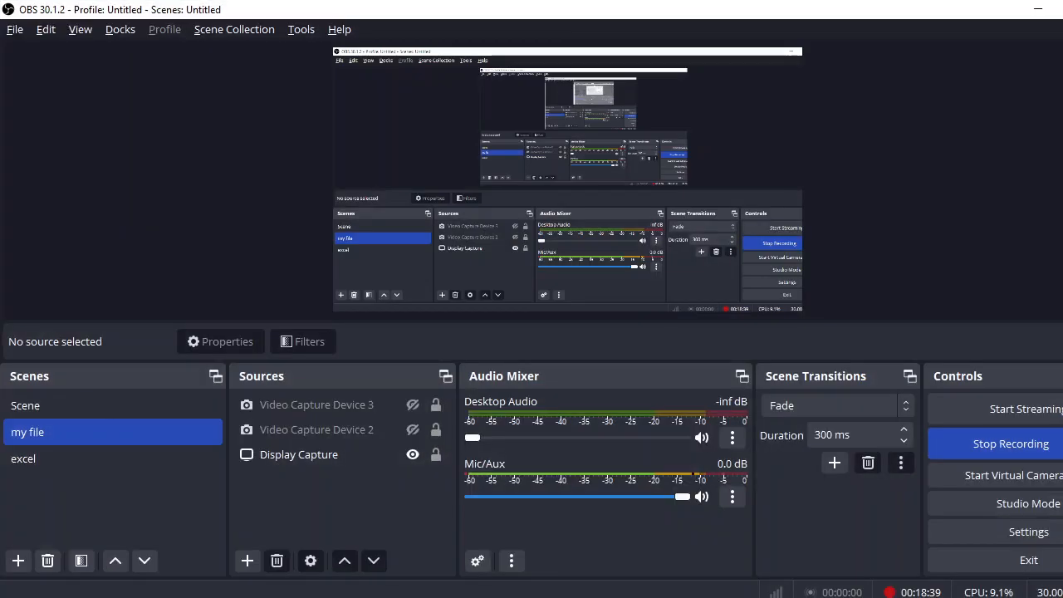